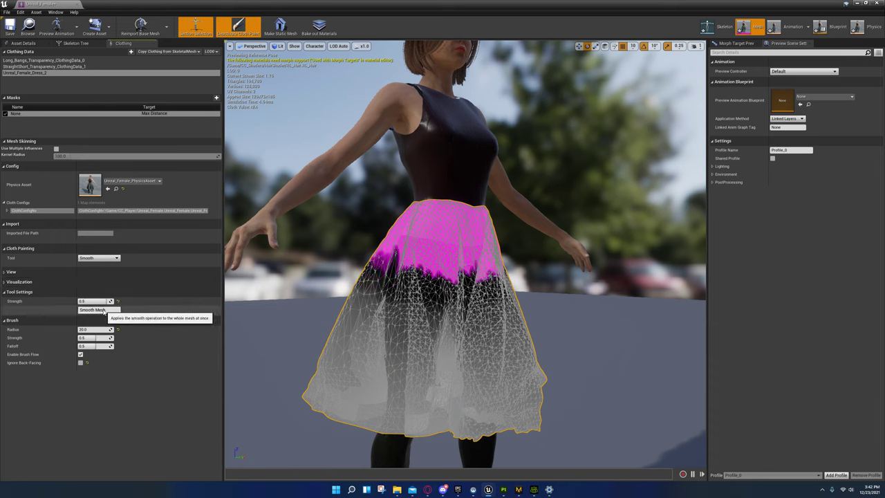
- Set the smoothing brush radius to 5 for working on the upper part of the dress's cloth mask
mouse_move(415, 294)
alt+mouse_down()
mouse_move(367, 294)
mouse_move(339, 315)
mouse_move(263, 294)
mouse_move(201, 300)
alt+mouse_up()
mouse_move(442, 302)
alt+mouse_down()
mouse_move(580, 332)
mouse_move(560, 293)
mouse_move(588, 311)
alt+mouse_up()
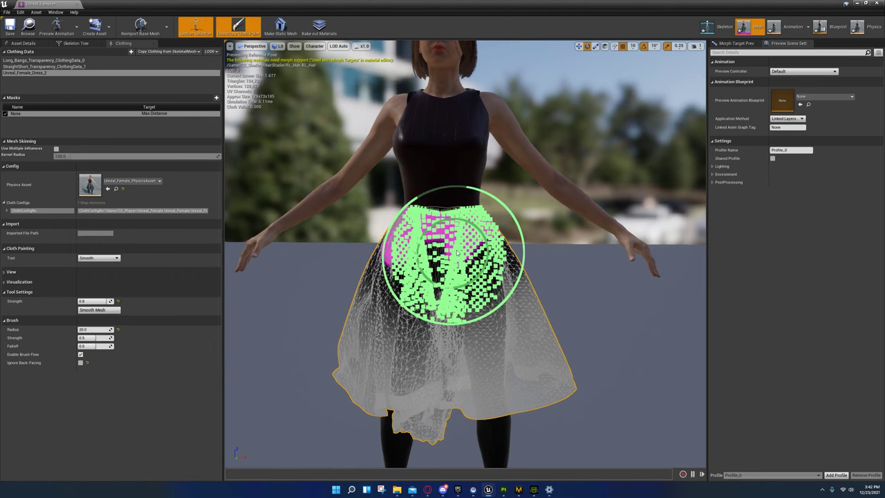
click(90, 329)
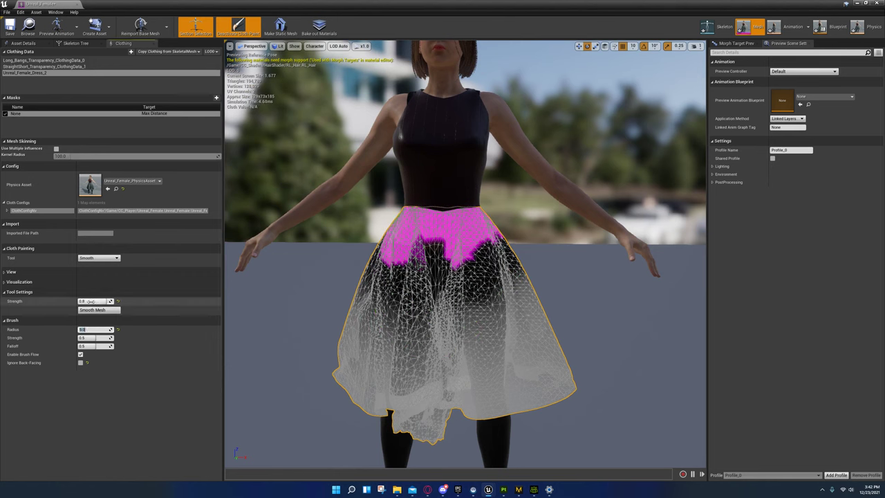
scroll(442, 263, up, 3)
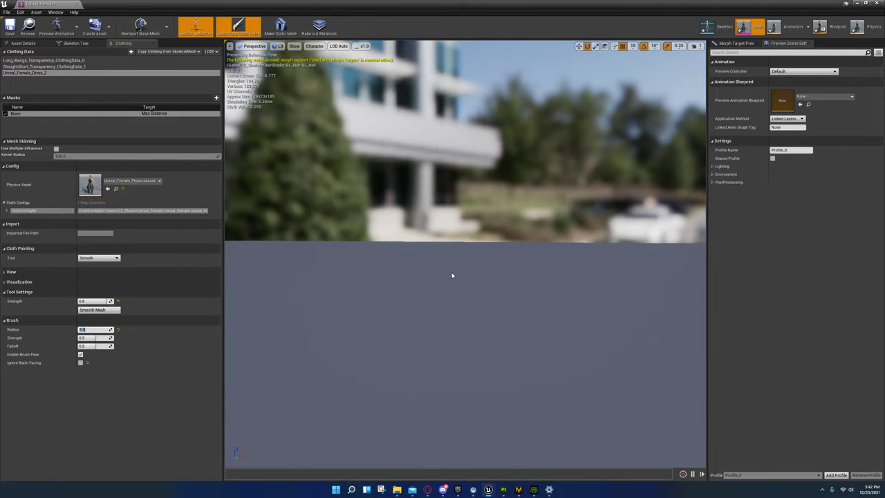
scroll(452, 275, down, 3)
right_drag(468, 271, 497, 271)
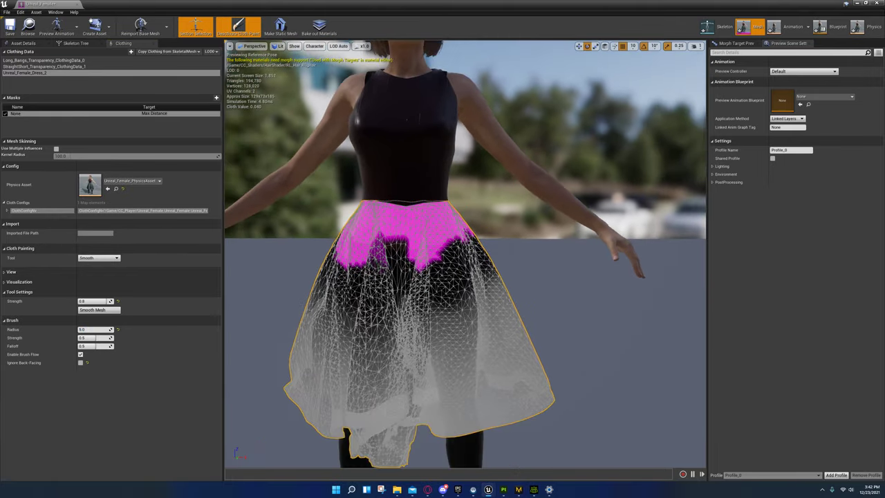
scroll(472, 279, up, 10)
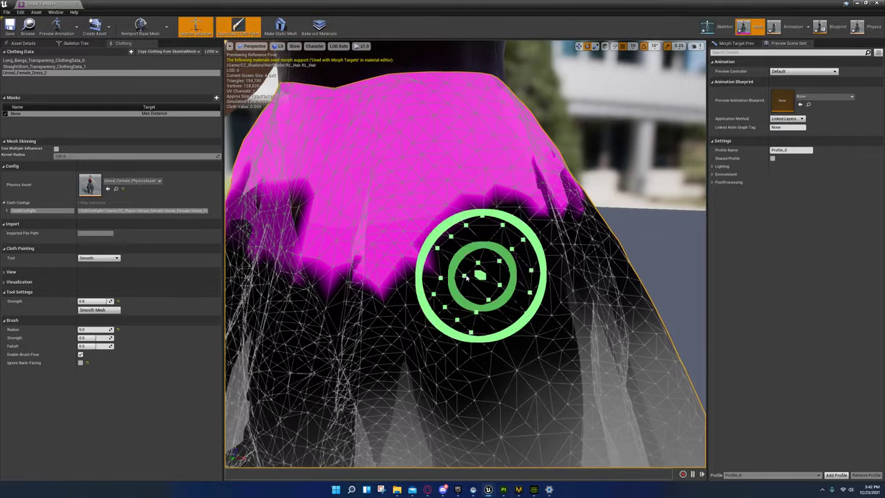
- Smooth the jagged lower edge of the pink fixed area around the dress's waist and hips
mouse_move(405, 247)
mouse_down()
mouse_move(356, 267)
mouse_move(345, 256)
mouse_move(298, 263)
mouse_move(456, 283)
mouse_up()
mouse_move(510, 244)
mouse_down()
mouse_move(361, 235)
mouse_move(643, 241)
mouse_up()
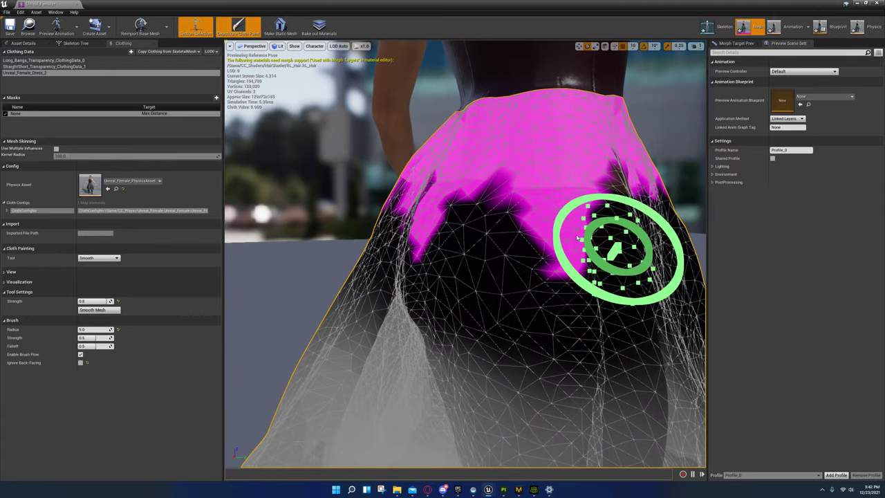
mouse_move(467, 278)
alt+mouse_down()
mouse_move(514, 265)
mouse_move(512, 246)
mouse_move(526, 245)
alt+mouse_up()
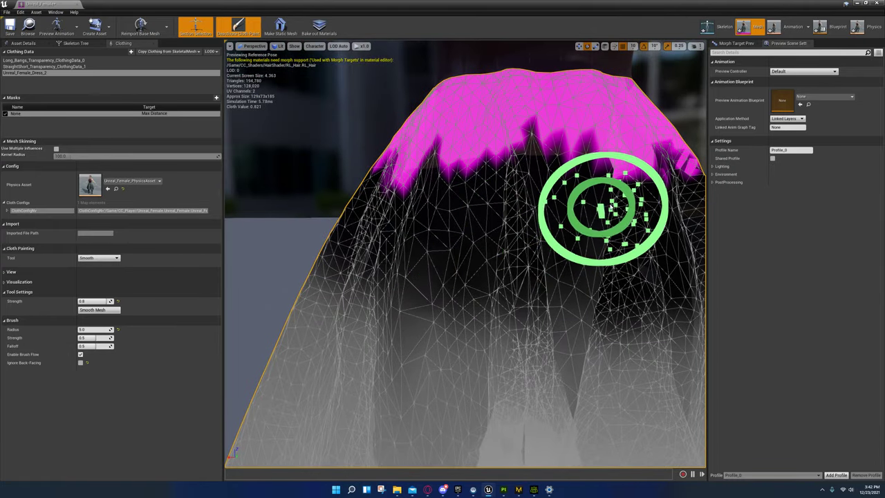
mouse_move(494, 246)
alt+mouse_down()
mouse_move(595, 250)
mouse_move(543, 269)
alt+mouse_up()
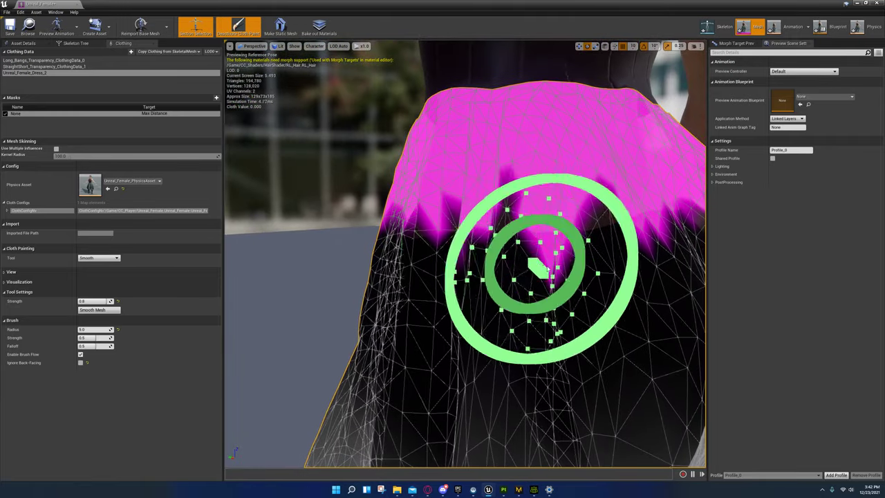
scroll(532, 346, down, 3)
mouse_move(533, 346)
alt+mouse_down()
mouse_move(699, 343)
mouse_move(574, 343)
alt+mouse_up()
scroll(598, 342, down, 3)
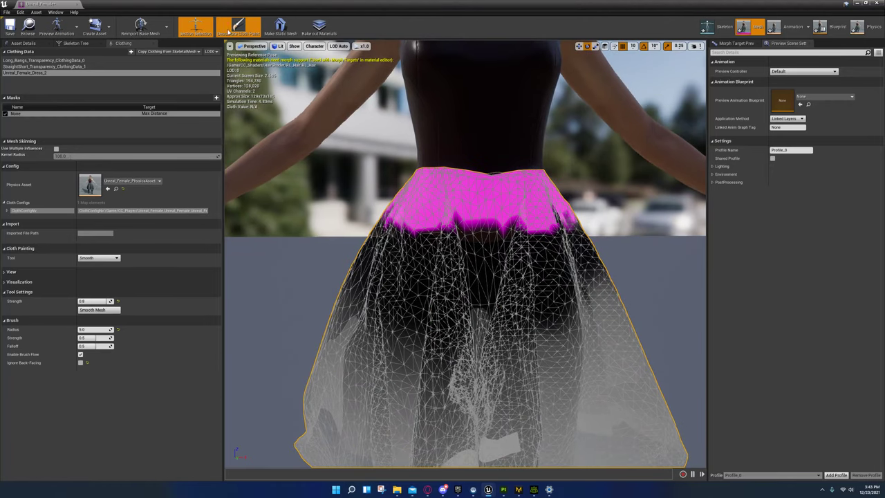
- Deactivate cloth painting and examine the simulated skirt's drape from the front, sides and back
click(230, 31)
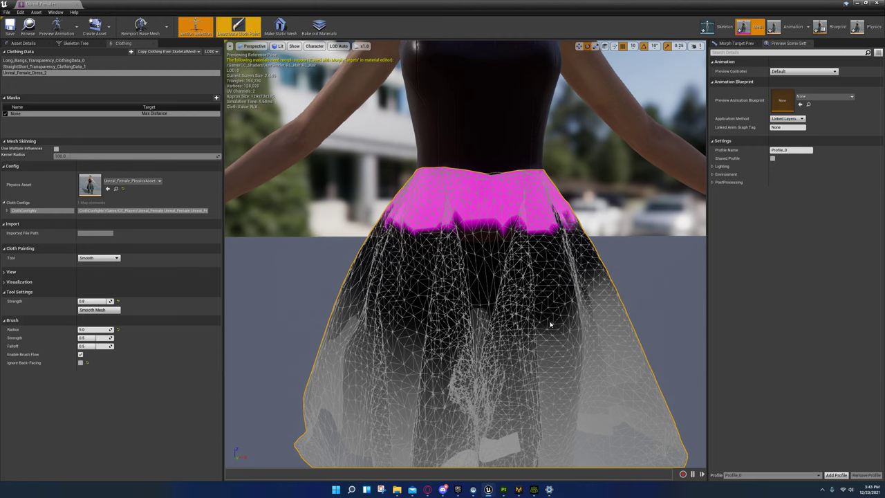
click(240, 32)
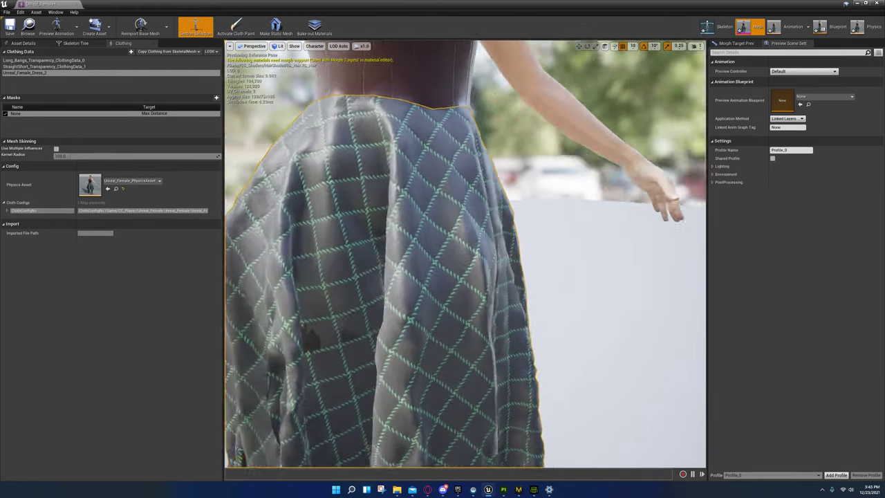
alt+drag(465, 254, 691, 254)
right_drag(466, 254, 540, 249)
alt+drag(528, 320, 442, 319)
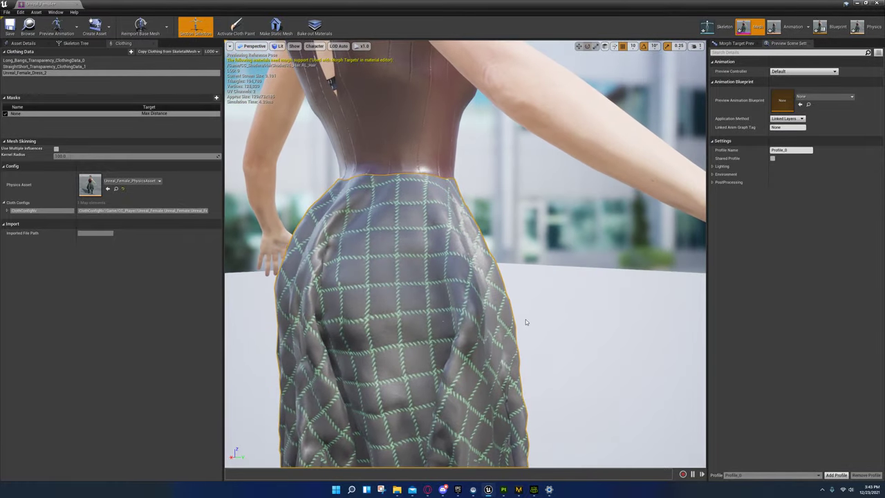
alt+drag(442, 273, 664, 272)
right_drag(465, 254, 436, 266)
drag(408, 273, 286, 239)
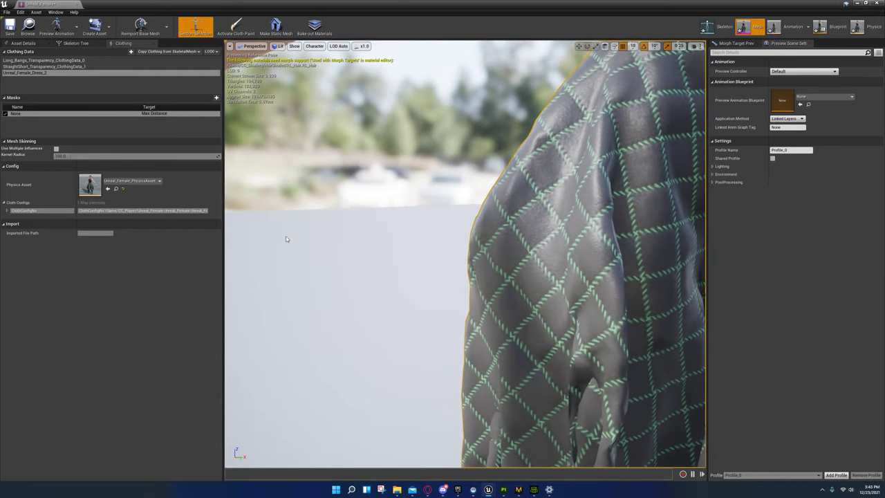
- Reactivate cloth painting and brush a paint value of 15 onto the sides of the skirt below the hips
click(236, 27)
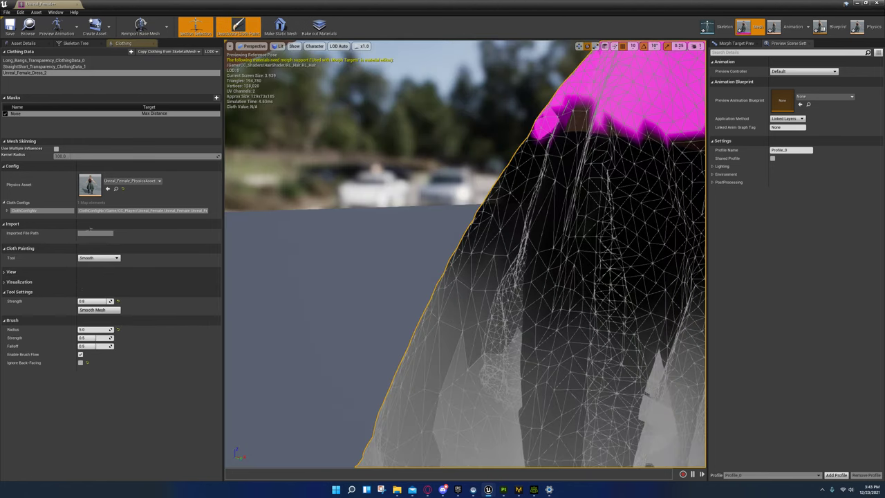
click(98, 258)
click(97, 265)
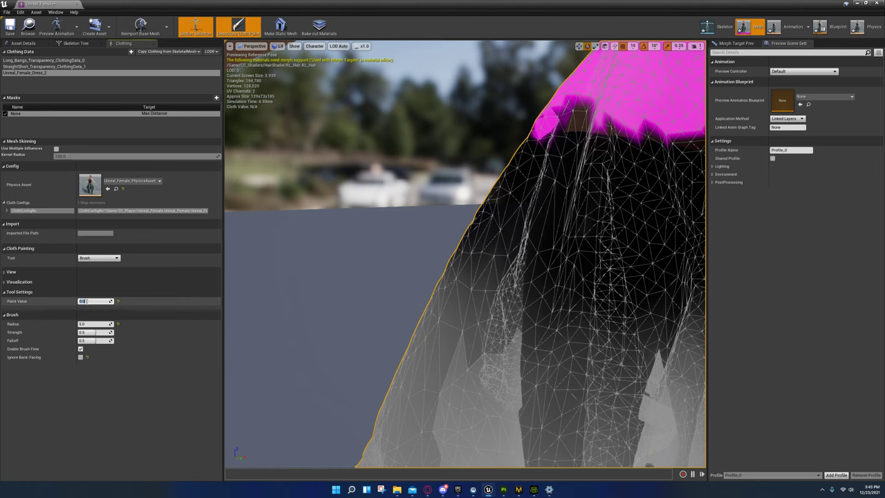
text(15)
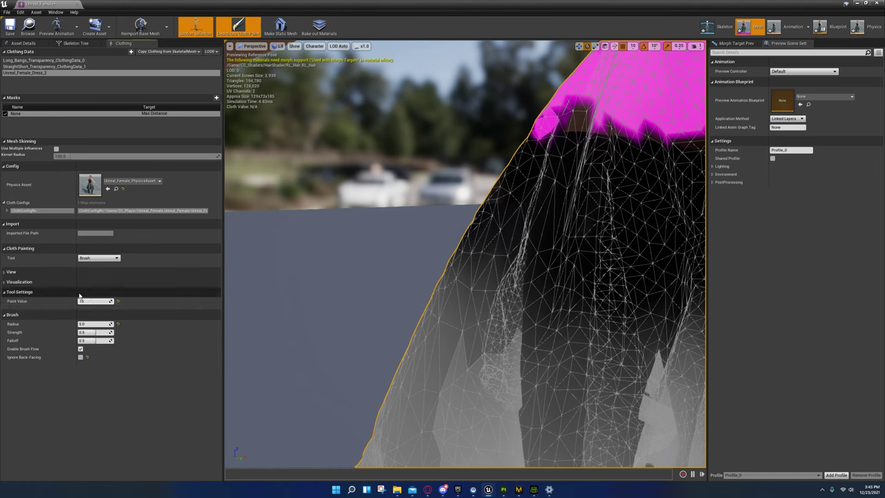
key(Return)
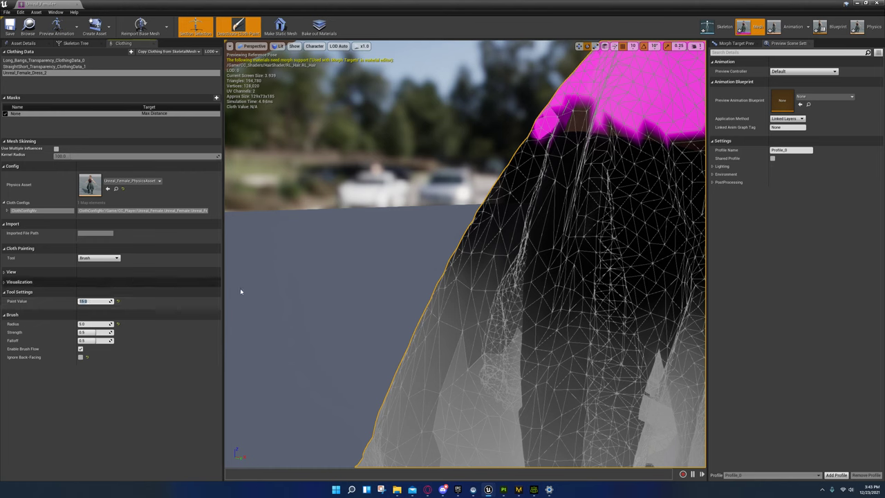
right_drag(476, 225, 432, 196)
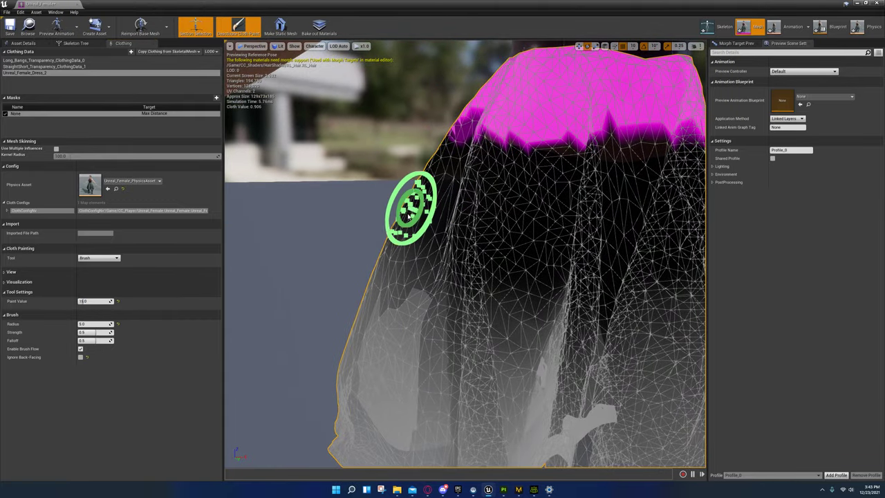
mouse_move(397, 256)
right_down()
mouse_move(374, 255)
mouse_move(367, 242)
right_up()
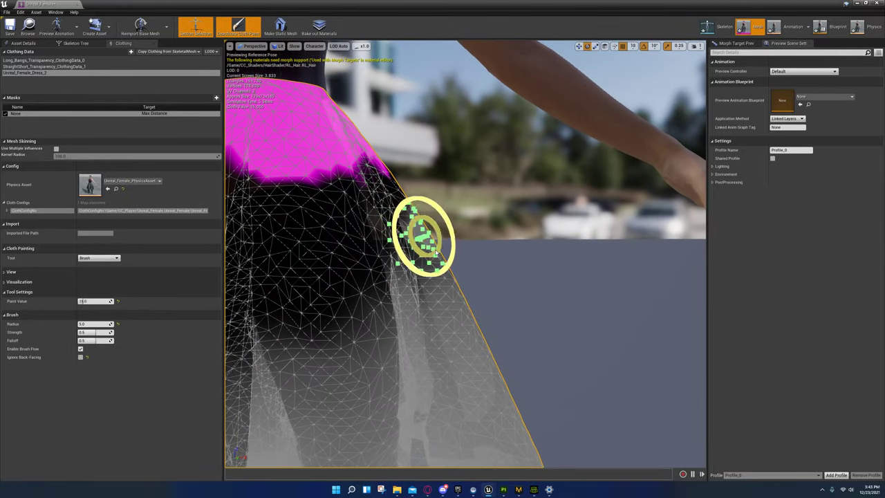
- Switch to the Smooth tool and apply smoothing to the whole dress mesh
click(91, 274)
click(102, 312)
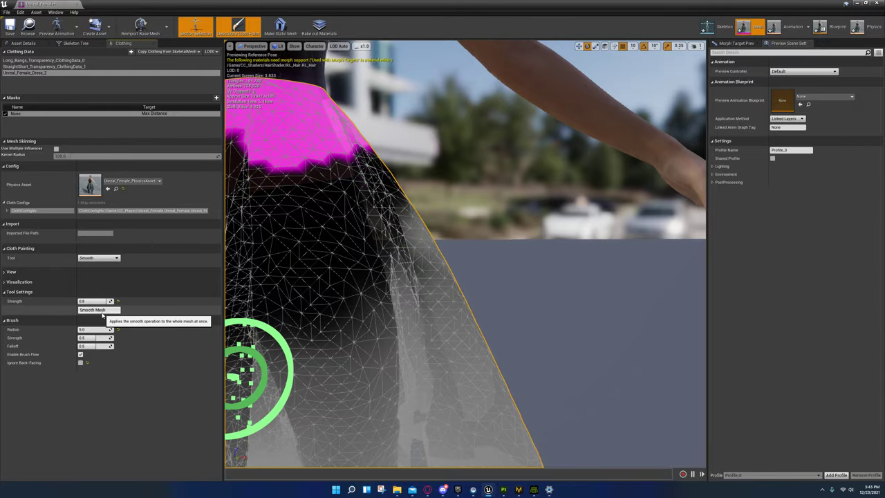
mouse_move(352, 332)
right_down()
mouse_move(422, 314)
mouse_move(532, 321)
mouse_move(484, 311)
mouse_move(504, 307)
mouse_move(421, 308)
right_up()
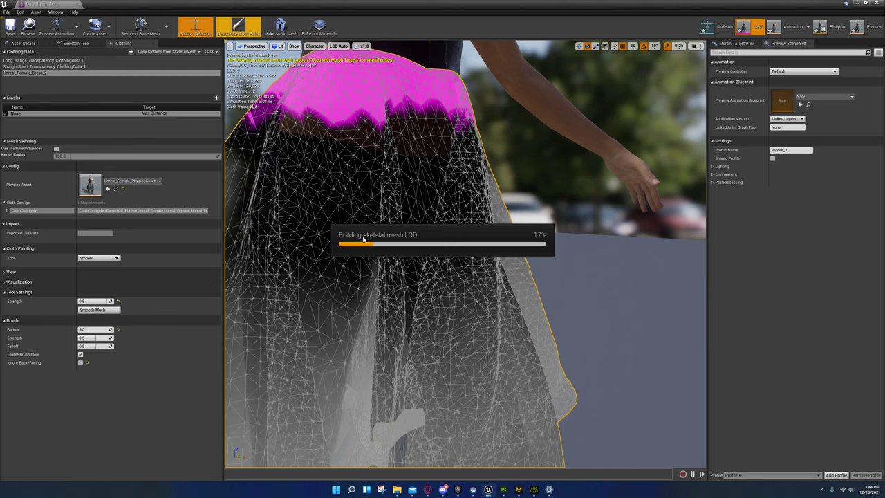
- Deactivate cloth painting and examine how the smoothed skirt folds at the side and back
click(237, 28)
mouse_move(533, 252)
right_down()
mouse_move(422, 252)
mouse_move(532, 251)
mouse_move(553, 232)
mouse_move(439, 236)
mouse_move(615, 253)
right_up()
right_drag(508, 267, 439, 267)
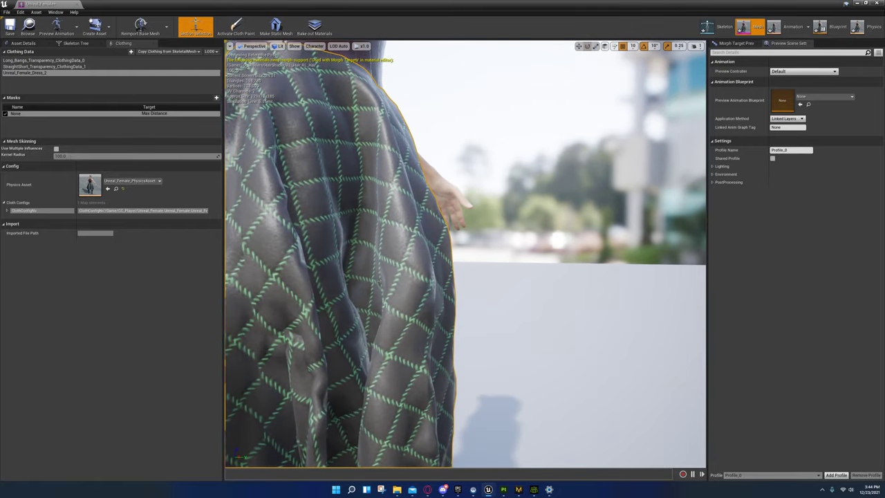
- Reactivate cloth painting, brush the value 15 onto the skirt's side and back below the hips, and smooth the whole mesh
click(229, 30)
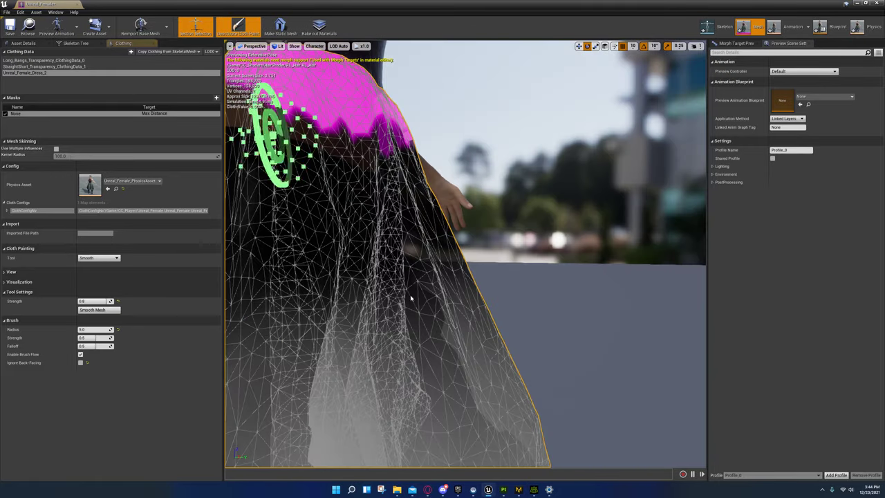
click(98, 264)
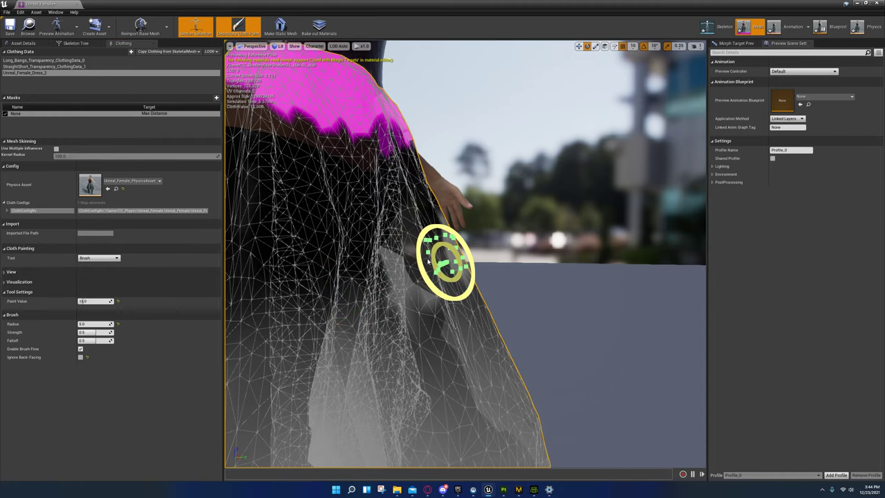
right_drag(448, 273, 331, 254)
drag(353, 227, 355, 227)
mouse_move(343, 266)
right_down()
mouse_move(414, 259)
mouse_move(477, 270)
mouse_move(367, 257)
right_up()
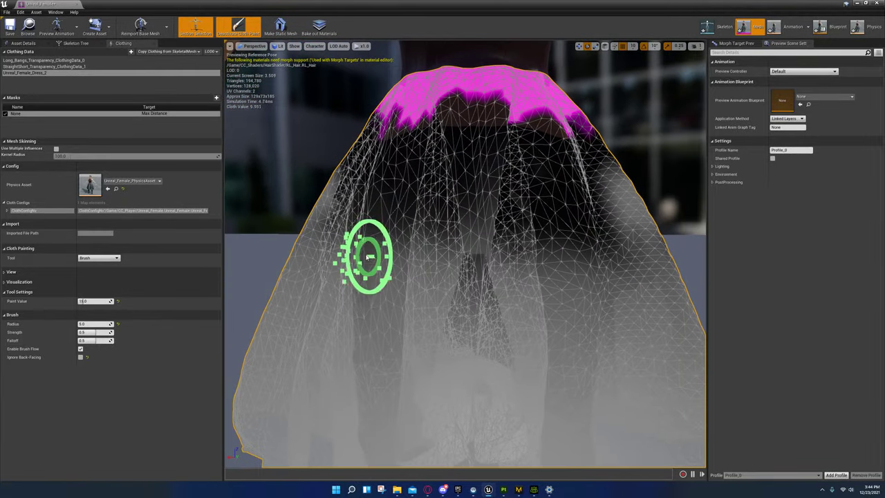
drag(519, 236, 424, 233)
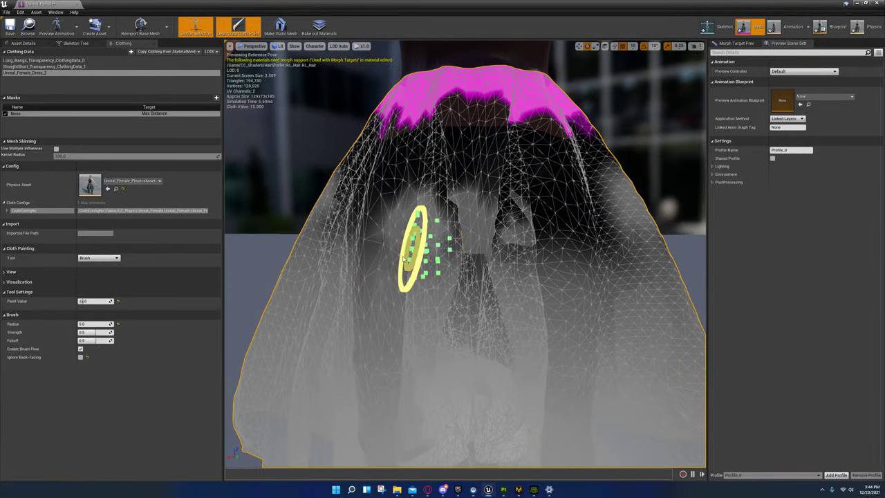
click(92, 274)
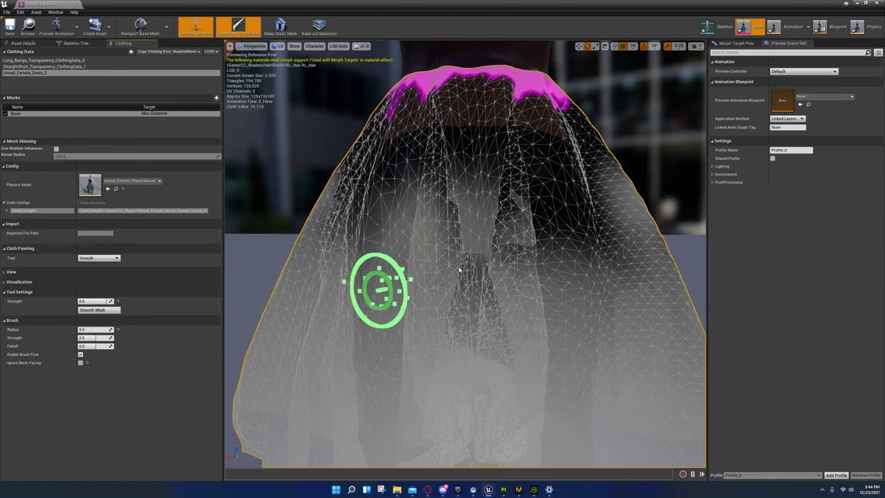
- Switch to the Brush tool with a paint value of 0 and a radius of 10
click(97, 258)
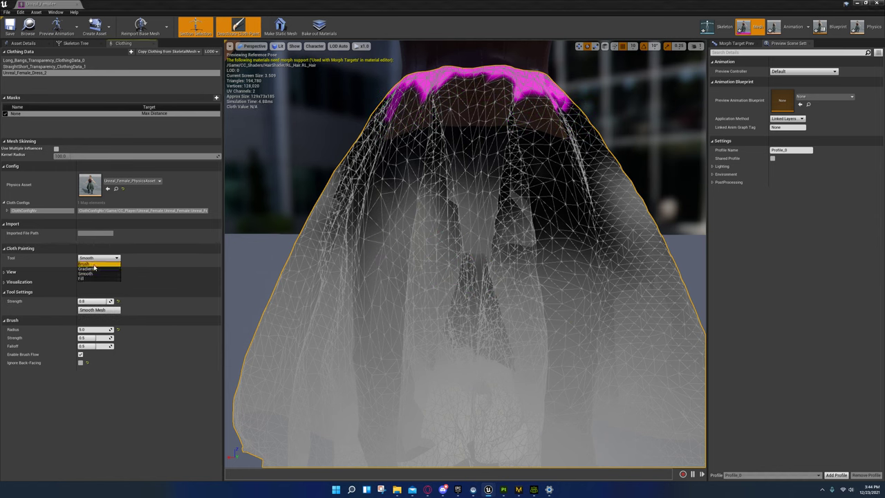
click(97, 265)
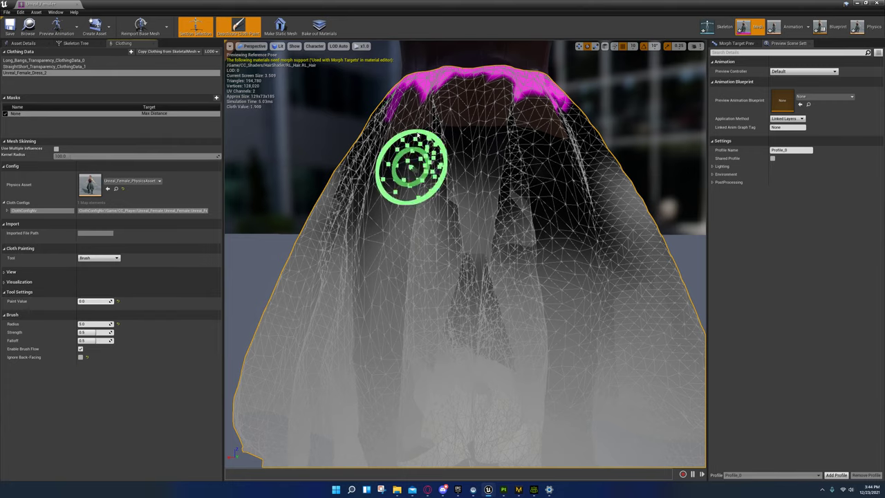
mouse_move(423, 244)
right_down()
mouse_move(422, 176)
mouse_move(423, 243)
right_up()
key(w)
key(s)
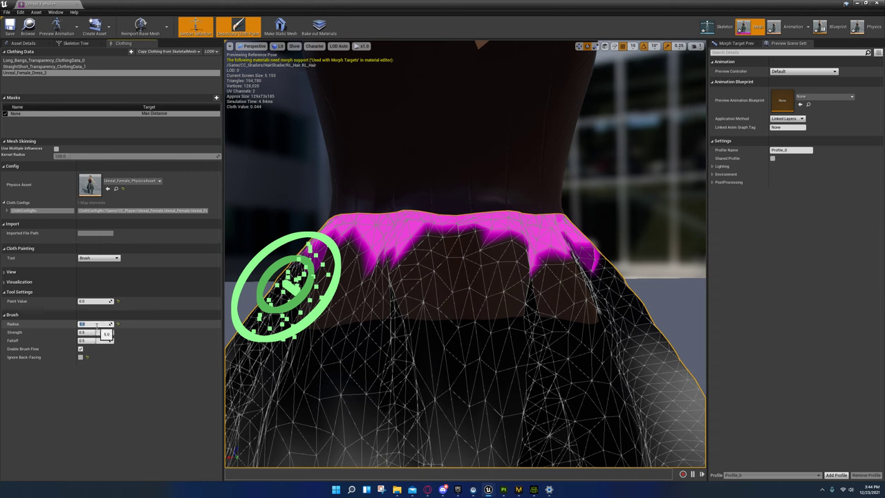
text(0)
key(Return)
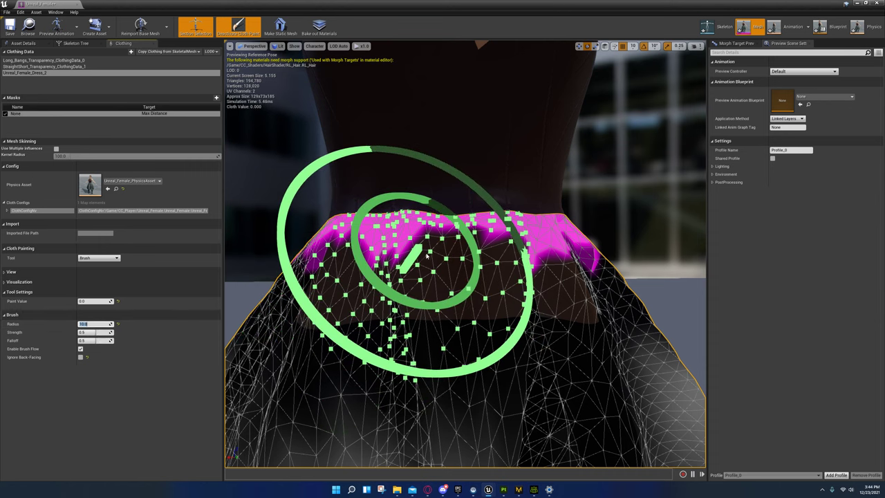
- Brush the paint value 0 onto the dress mesh in a continuous band around the waist and upper hips
mouse_move(423, 253)
mouse_down()
mouse_move(521, 240)
mouse_move(365, 257)
mouse_move(490, 267)
mouse_move(577, 243)
mouse_move(553, 261)
mouse_move(391, 271)
mouse_move(313, 253)
mouse_up()
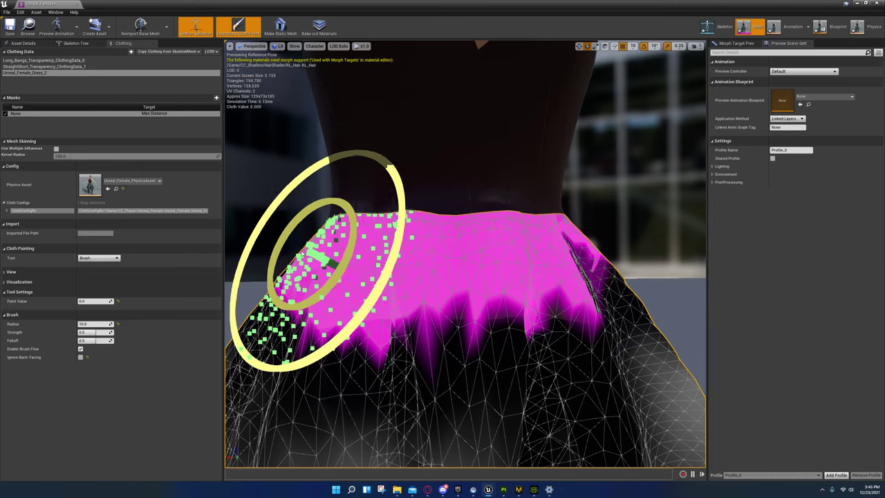
right_drag(312, 253, 228, 257)
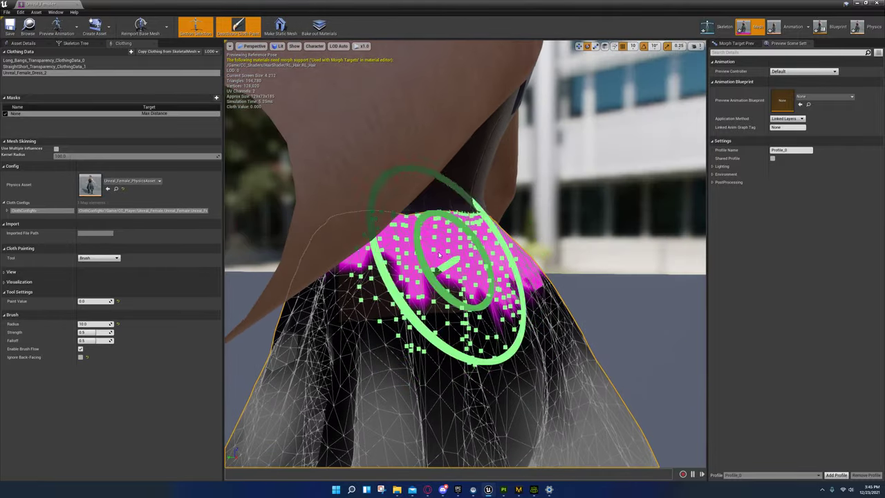
drag(329, 255, 330, 267)
right_drag(389, 379, 477, 377)
drag(490, 257, 423, 242)
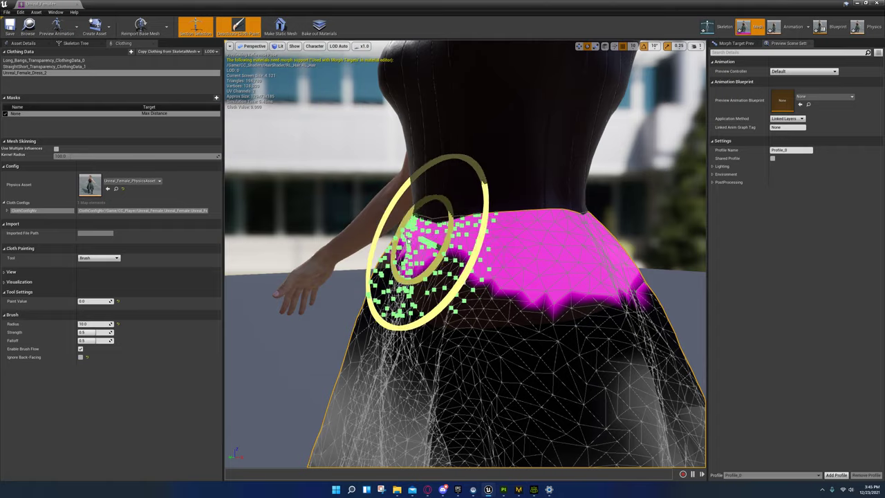
alt+drag(495, 284, 511, 280)
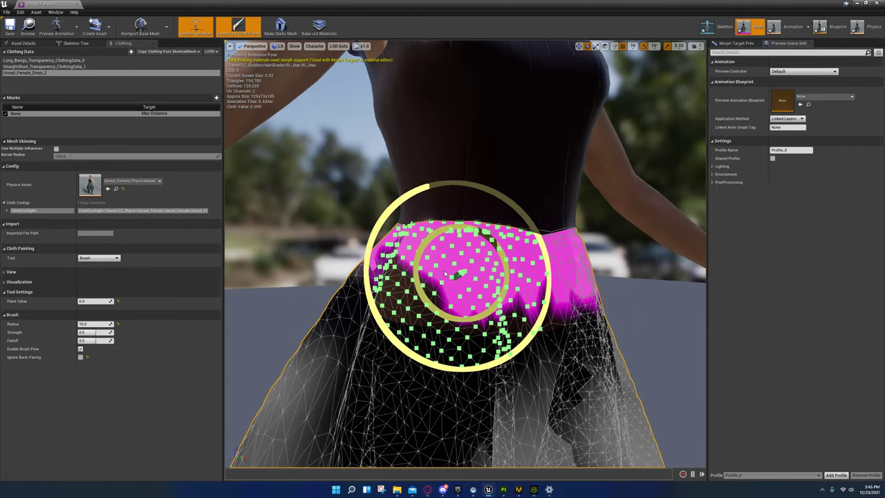
right_drag(424, 282, 522, 282)
- Switch the cloth painting tool from Brush to Smooth
click(99, 257)
click(97, 277)
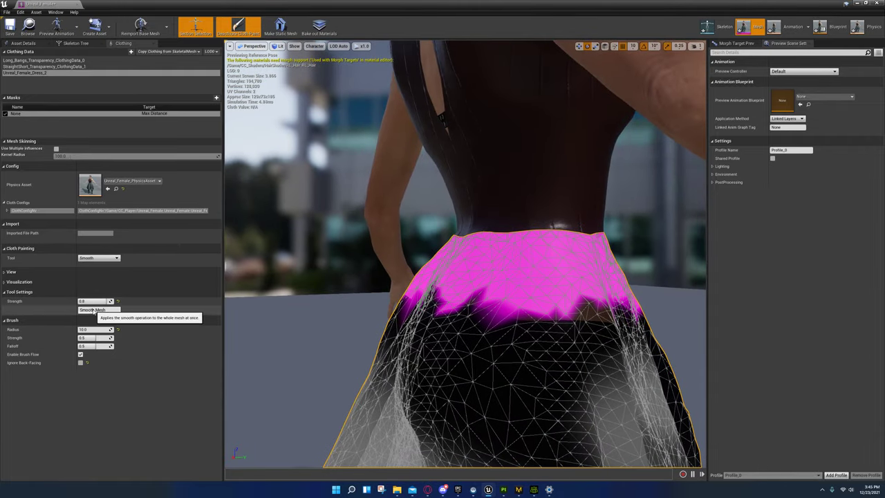
mouse_move(483, 371)
alt+mouse_down()
mouse_move(674, 369)
mouse_move(482, 368)
alt+mouse_up()
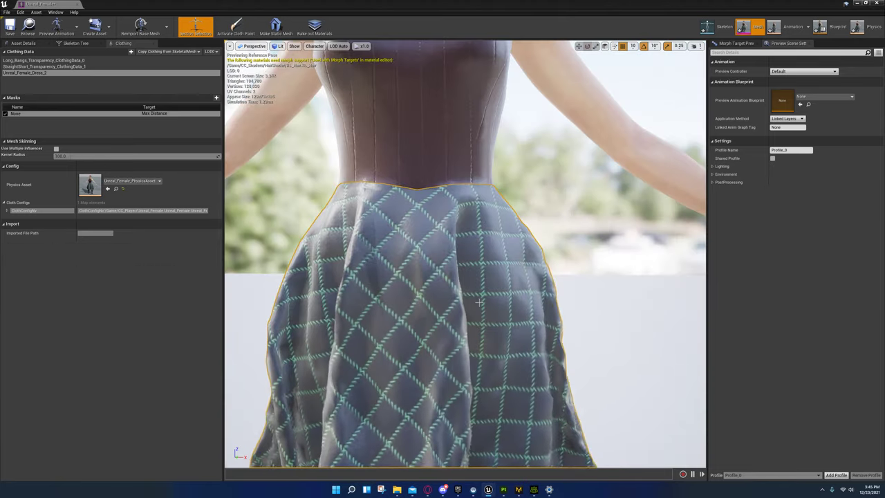
- Examine the simulated skirt from the front, side and back with cloth painting off, and view the physics asset's collision bodies
alt+drag(475, 306, 608, 306)
right_drag(476, 306, 616, 285)
alt+drag(476, 307, 678, 301)
mouse_move(407, 284)
right_down()
mouse_move(377, 276)
mouse_move(407, 284)
right_up()
key(w)
scroll(406, 283, down, 5)
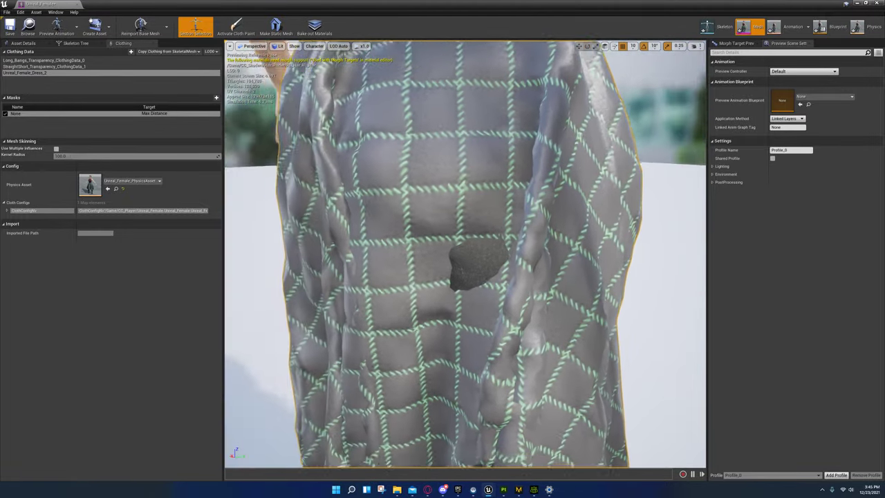
click(858, 28)
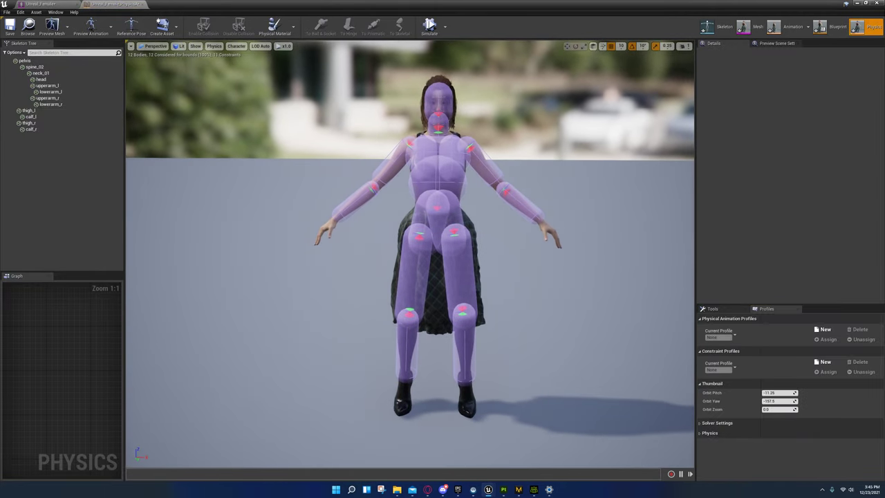
click(750, 28)
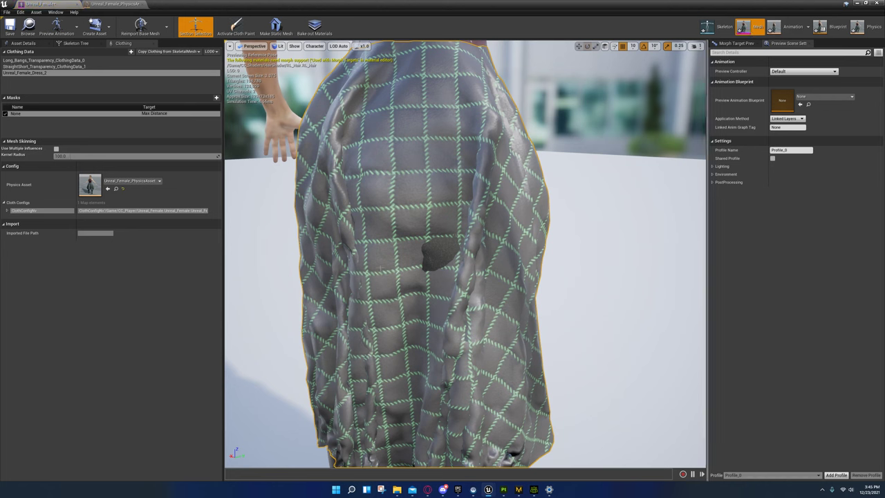
- Expand the dress's ClothConfigNv settings, set the Collision Thickness to 2, and check the back of the skirt
click(6, 210)
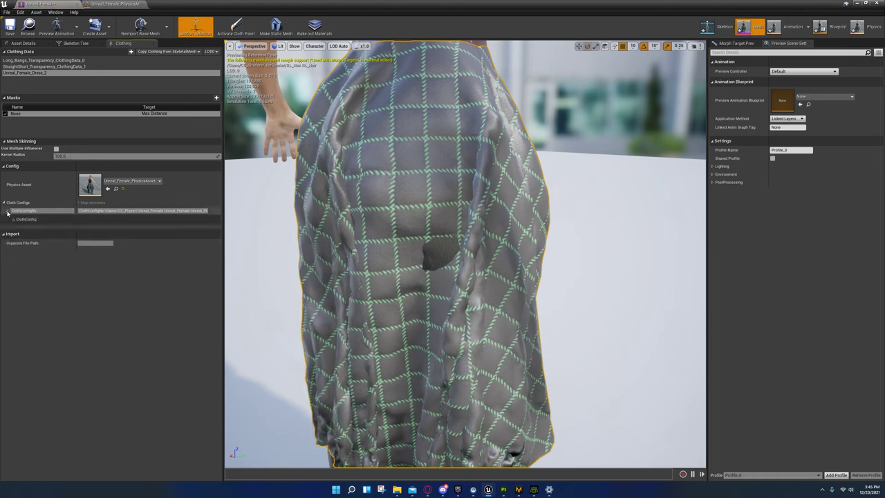
click(14, 220)
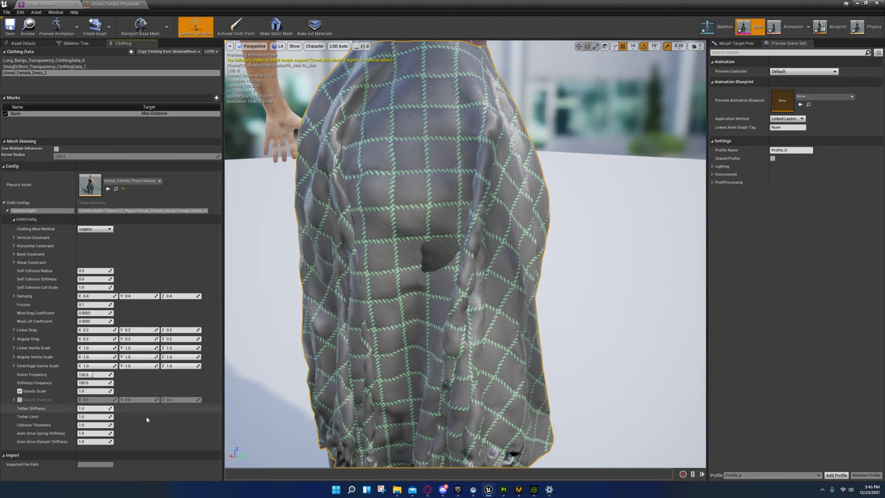
click(86, 424)
text(2)
key(Return)
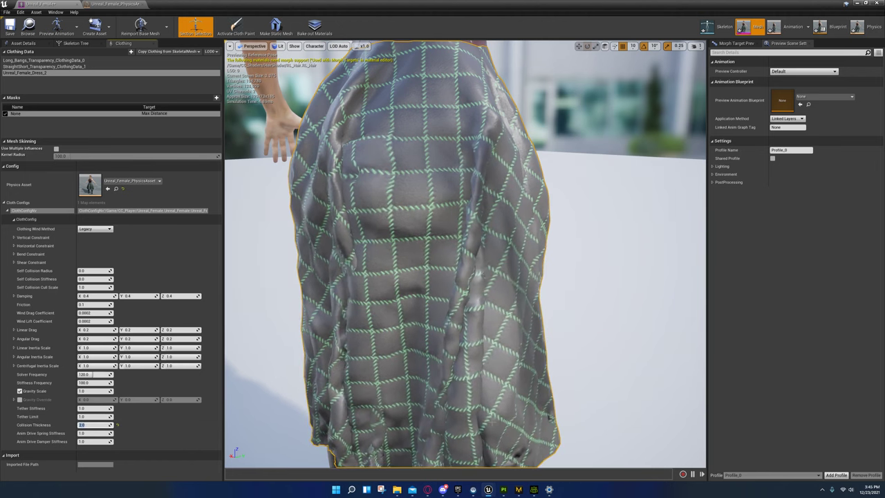
alt+drag(434, 290, 459, 394)
scroll(465, 276, up, 4)
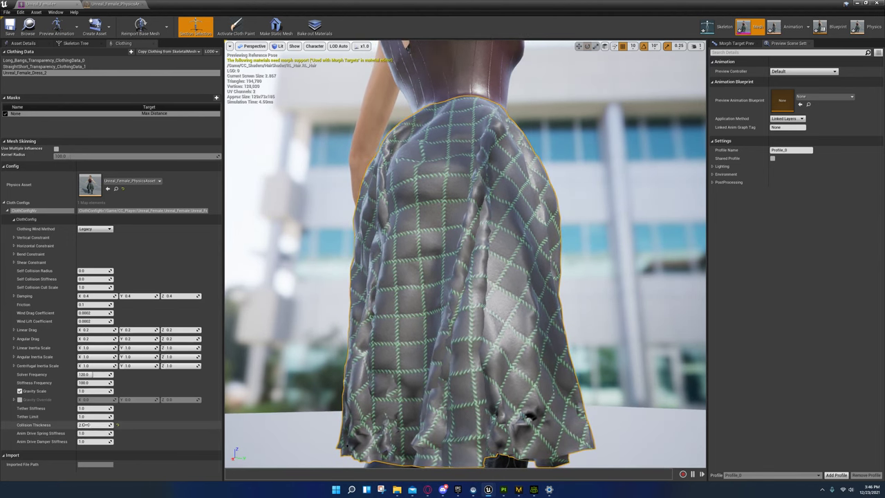
- Examine the physics asset's collision bodies around the pelvis and thighs, and return to the mesh editor
click(868, 28)
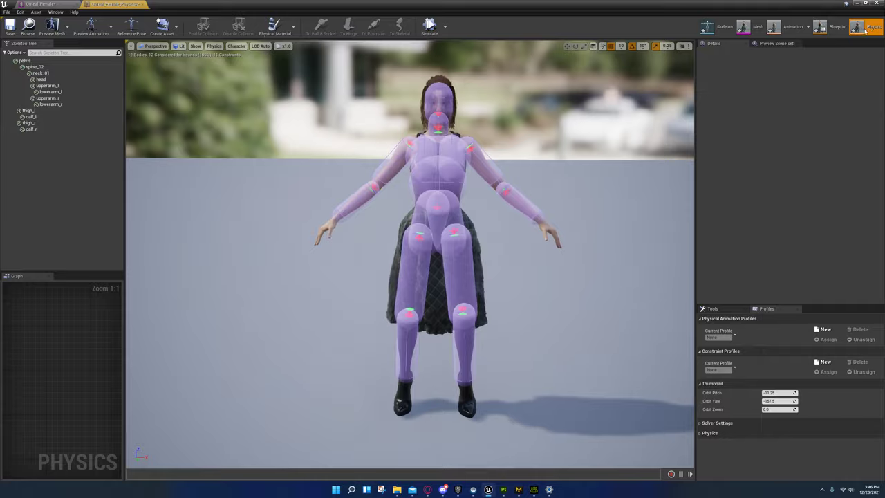
key(w)
right_drag(442, 270, 459, 204)
key(w)
key(s)
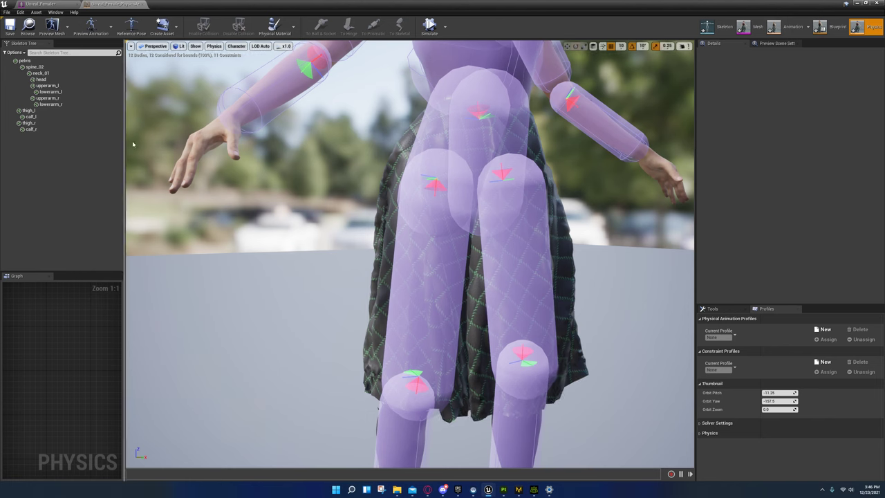
click(757, 26)
- Set the cloth's Solver Frequency to 240 and check how the skirt simulates from several angles
right_drag(470, 263, 360, 273)
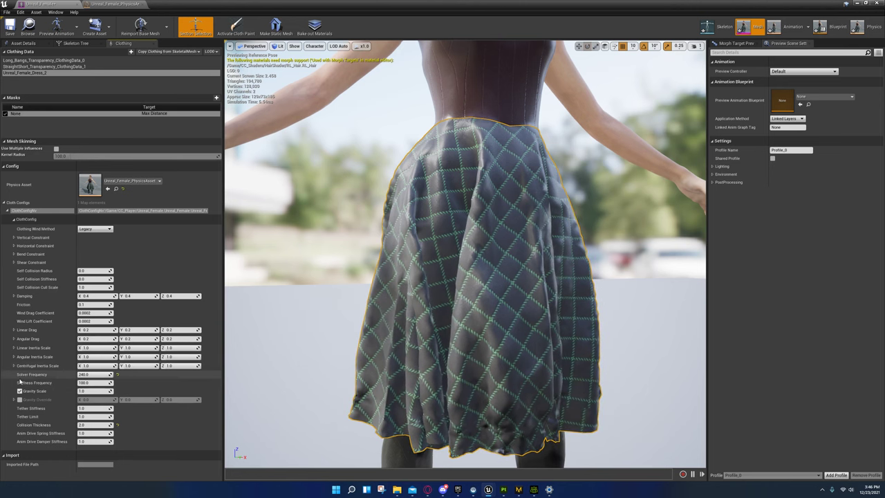
right_drag(514, 326, 490, 328)
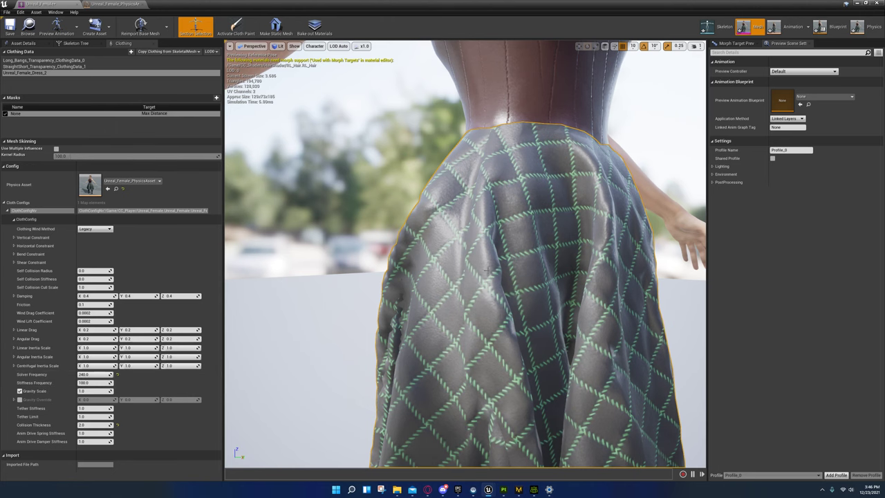
right_drag(527, 352, 580, 366)
key(s)
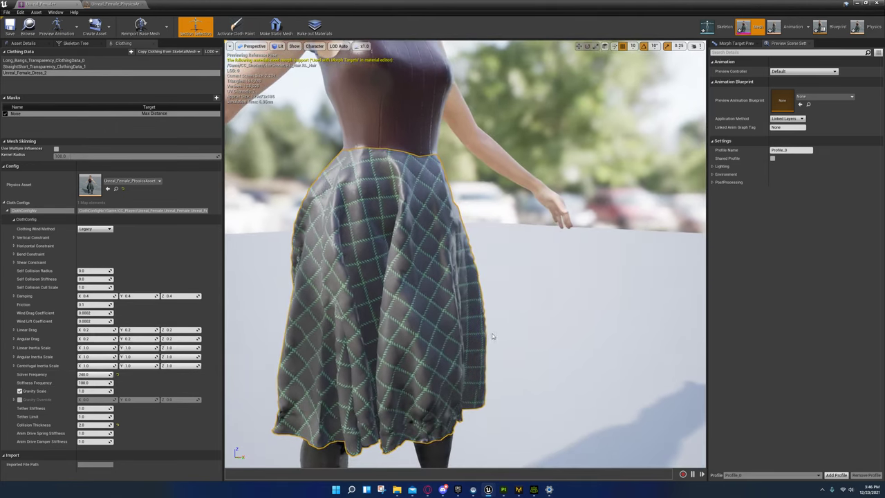
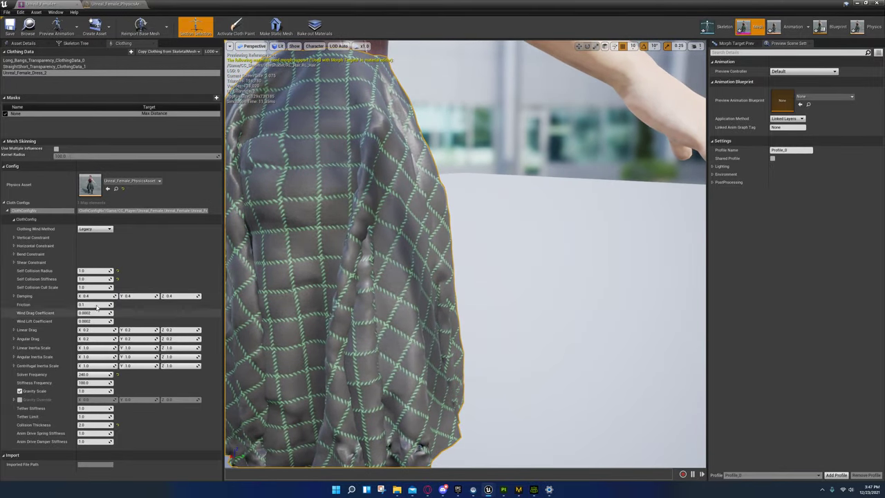
- Set the Self Collision Stiffness to 0, toggle cloth painting on and off to restart the simulation, and check the skirt
click(89, 278)
text(0)
key(Return)
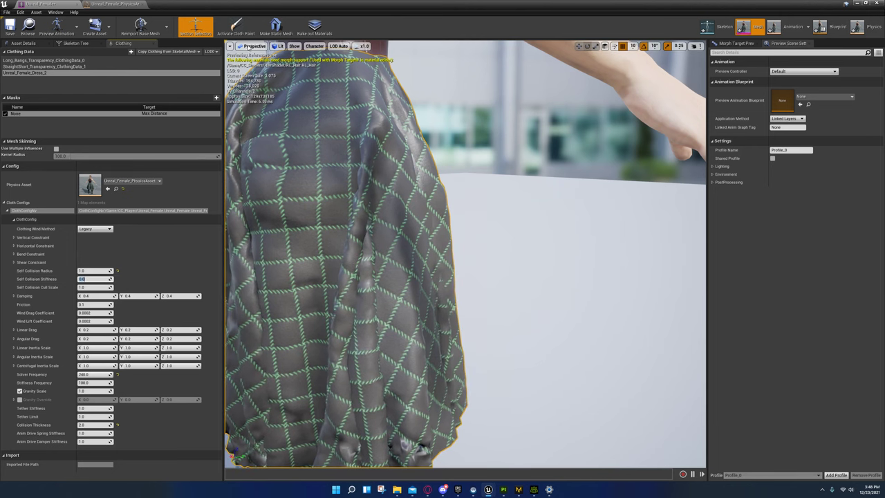
click(237, 28)
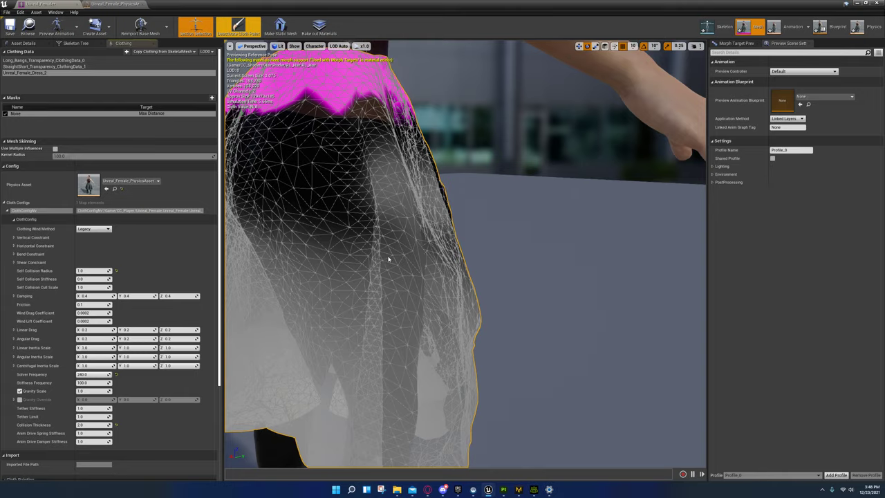
click(236, 27)
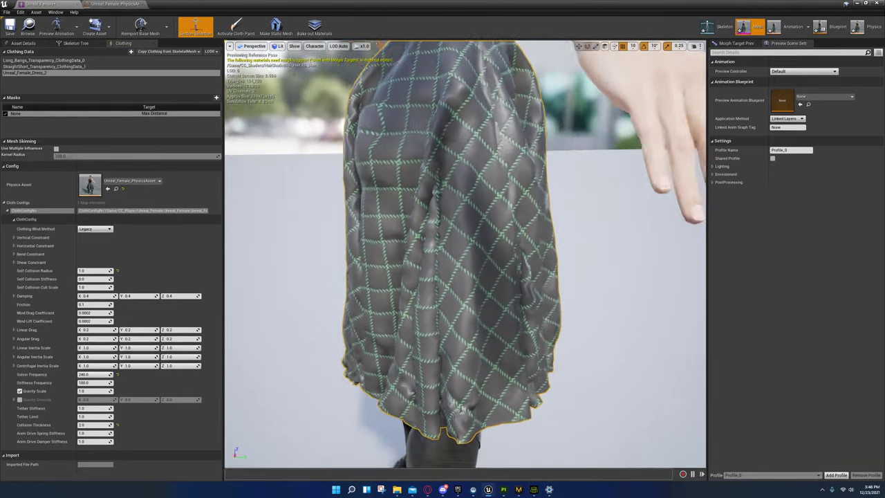
alt+drag(442, 255, 602, 266)
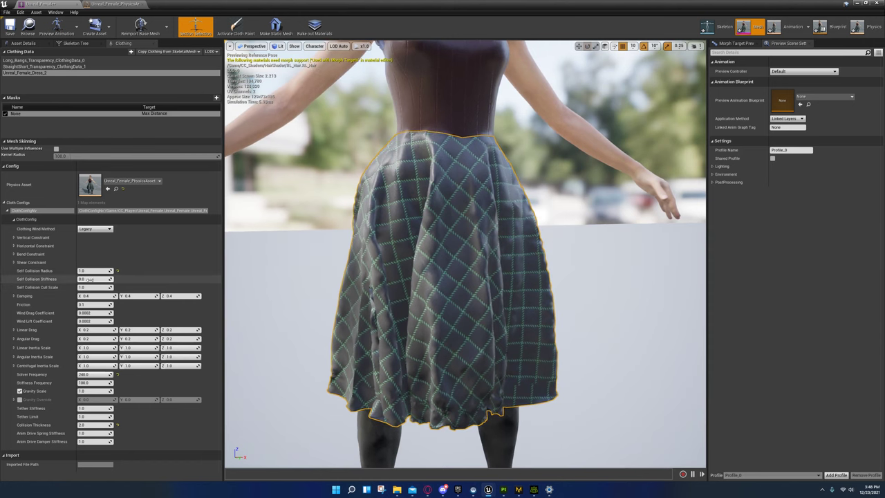
- Set the Self Collision Stiffness to 1 and toggle cloth painting on and off to restart the simulation
click(239, 32)
click(237, 28)
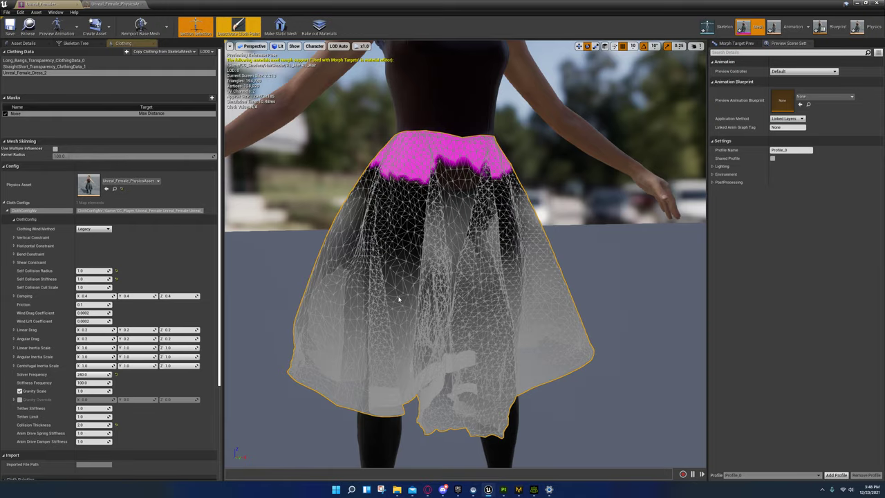
click(237, 27)
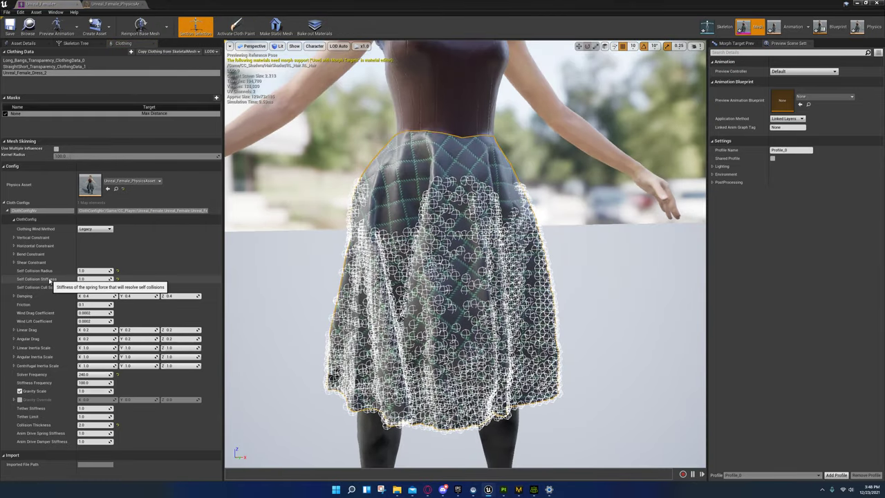
- Examine the self-collision spheres across the skirt from different angles and up close
mouse_move(415, 297)
right_down()
mouse_move(442, 293)
mouse_move(426, 291)
right_up()
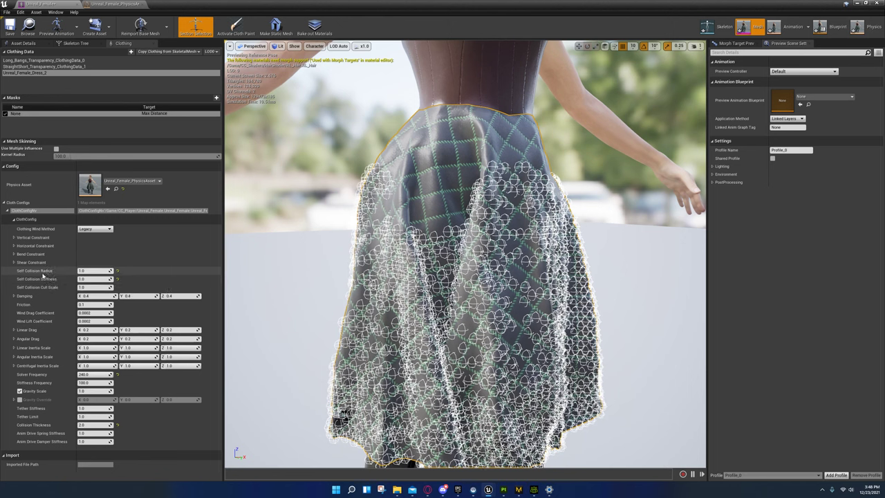
right_drag(415, 269, 477, 259)
scroll(464, 255, up, 3)
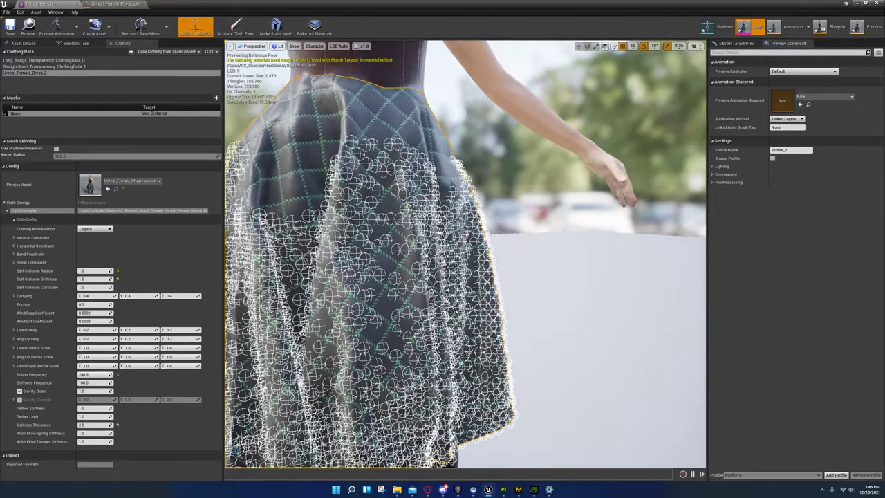
right_drag(465, 254, 391, 218)
scroll(464, 255, up, 3)
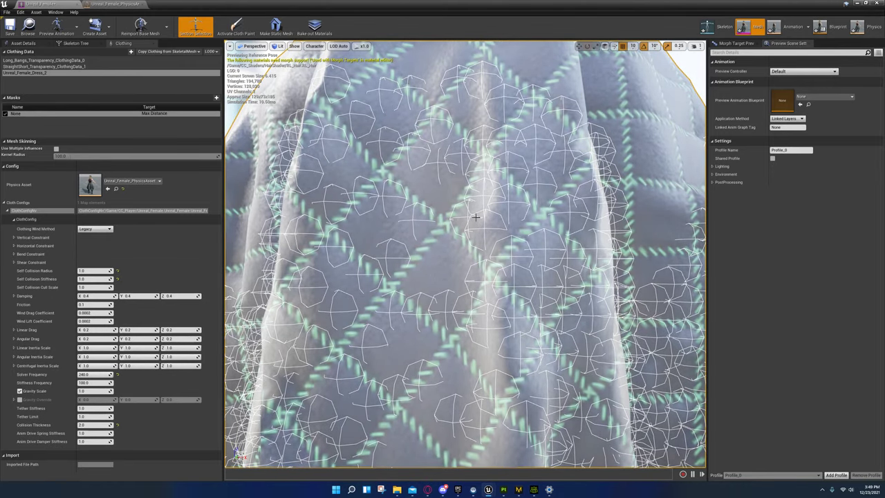
scroll(452, 265, down, 5)
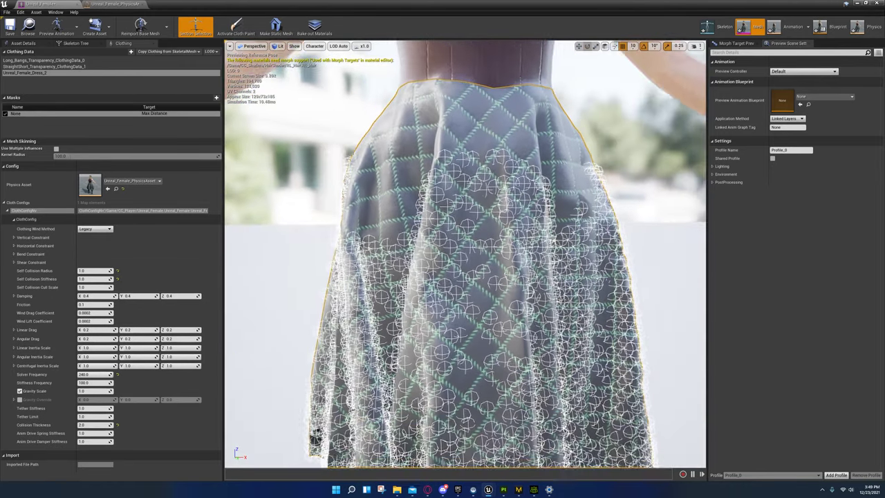
- Set the Self Collision Radius to 0.8 and check the sphere spacing in the skirt's folds and lower part
click(92, 270)
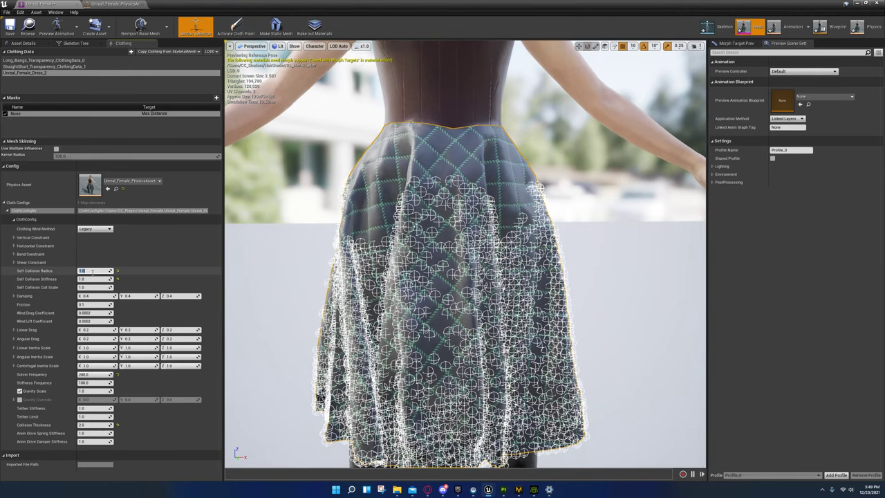
text(.9)
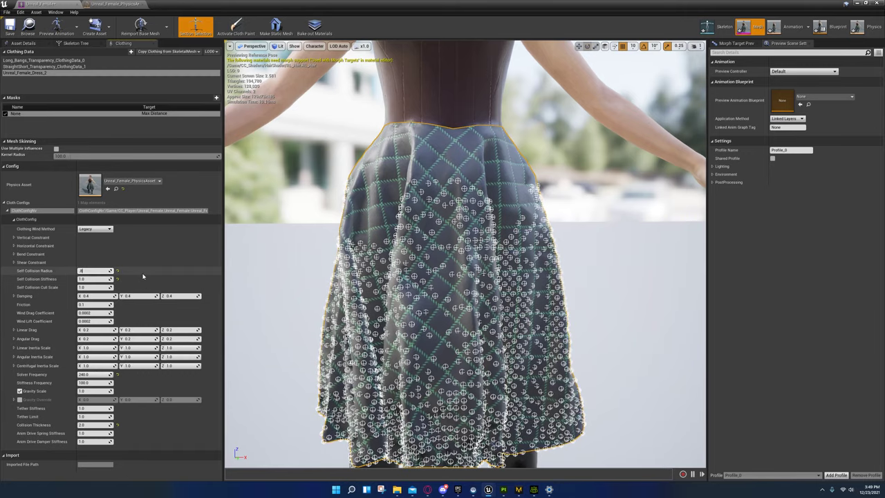
right_drag(465, 262, 533, 269)
scroll(326, 420, up, 8)
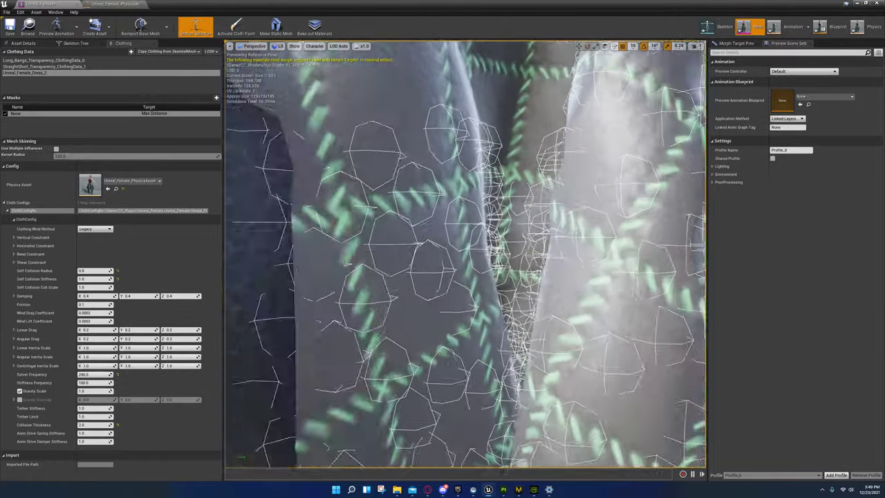
right_drag(464, 263, 511, 266)
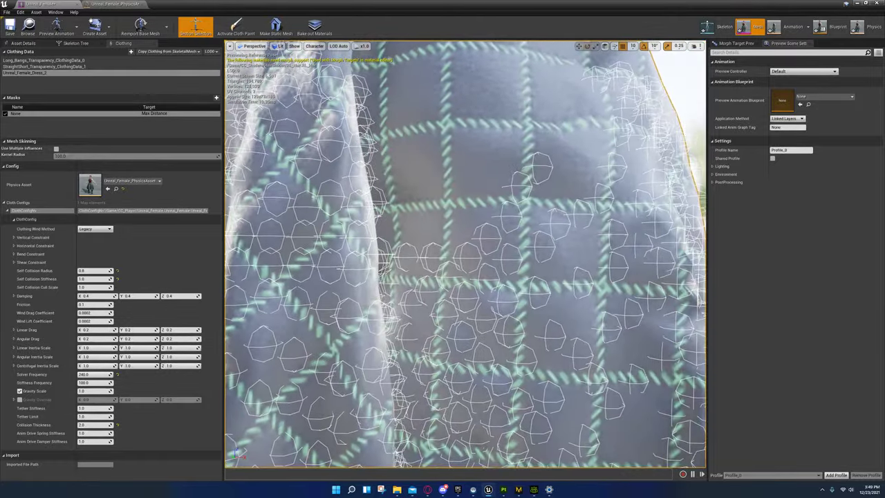
scroll(464, 255, down, 6)
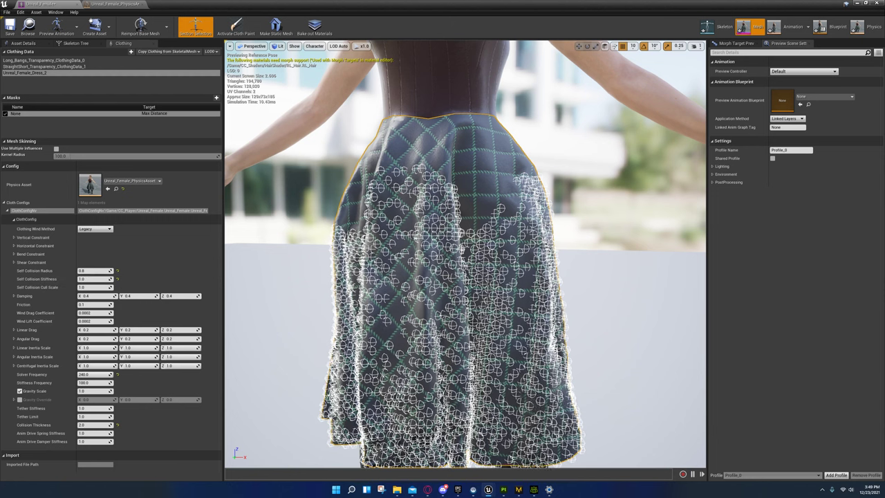
mouse_move(464, 255)
right_down()
mouse_move(487, 301)
mouse_move(495, 295)
mouse_move(492, 242)
mouse_move(451, 244)
mouse_move(443, 256)
mouse_move(452, 265)
right_up()
key(w)
key(s)
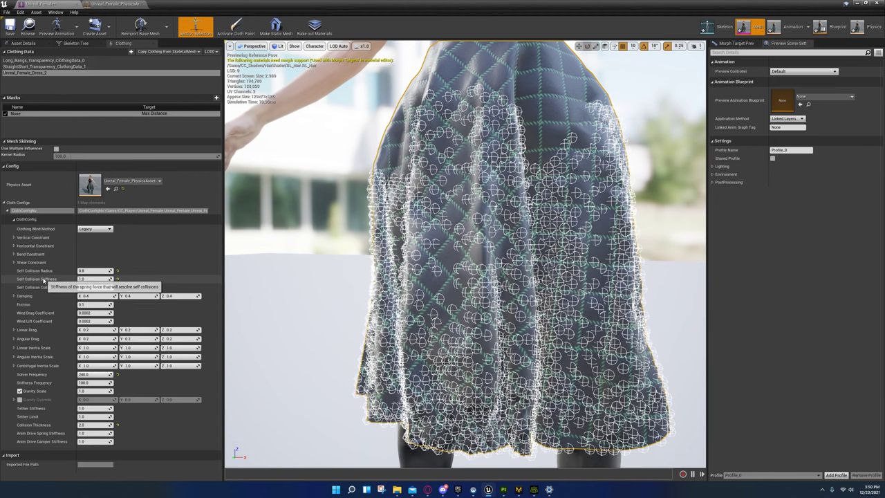
- Switch the Self Collision Stiffness to 0 and back to 1 to compare the skirt with and without self-collision
click(97, 279)
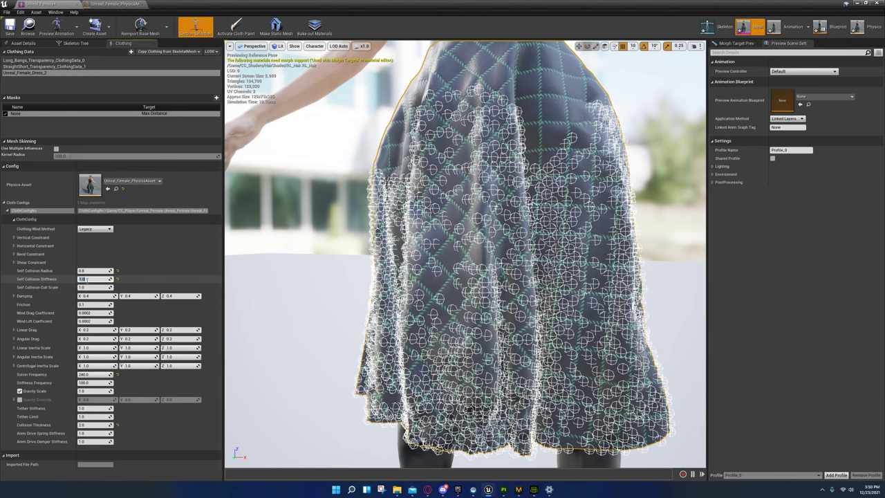
text(0)
key(Return)
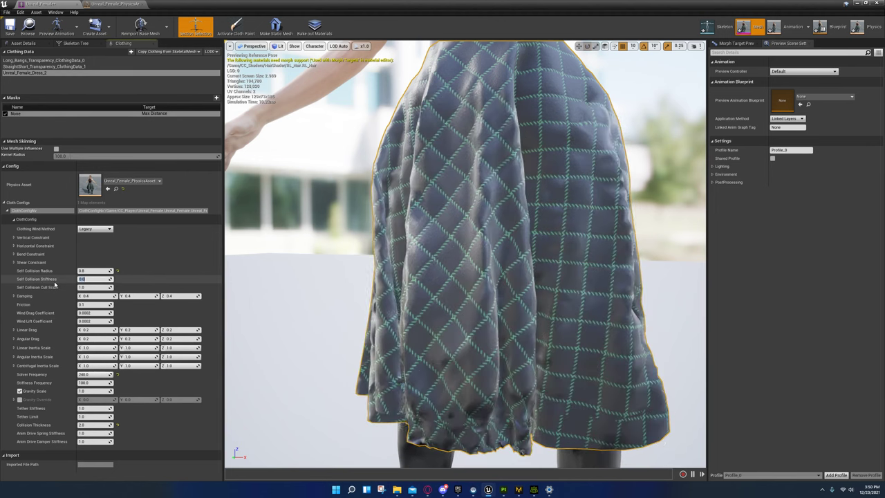
text(1)
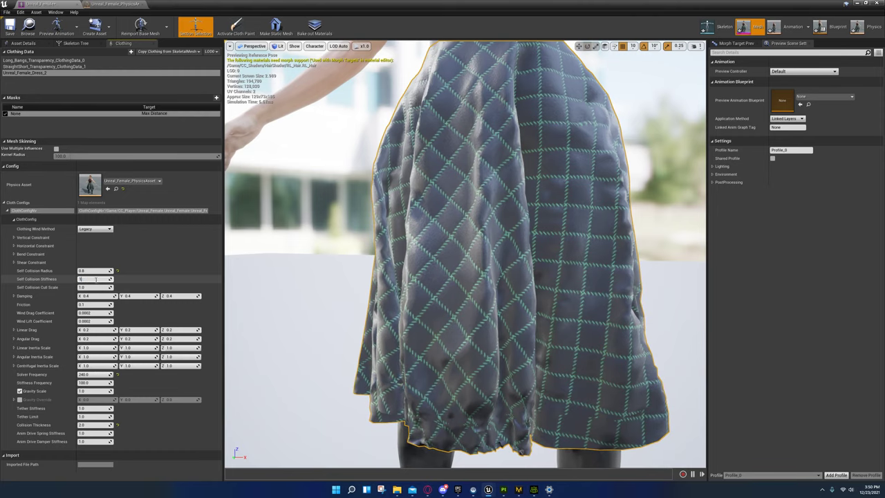
key(Return)
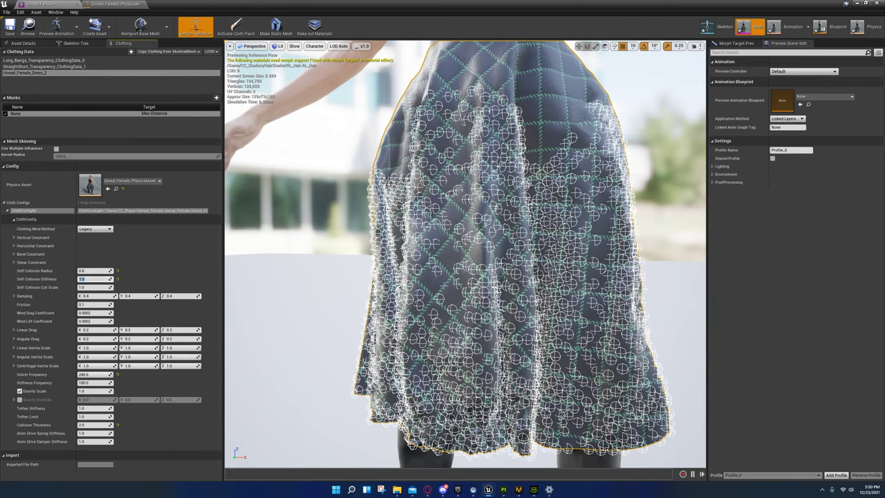
drag(465, 235, 471, 291)
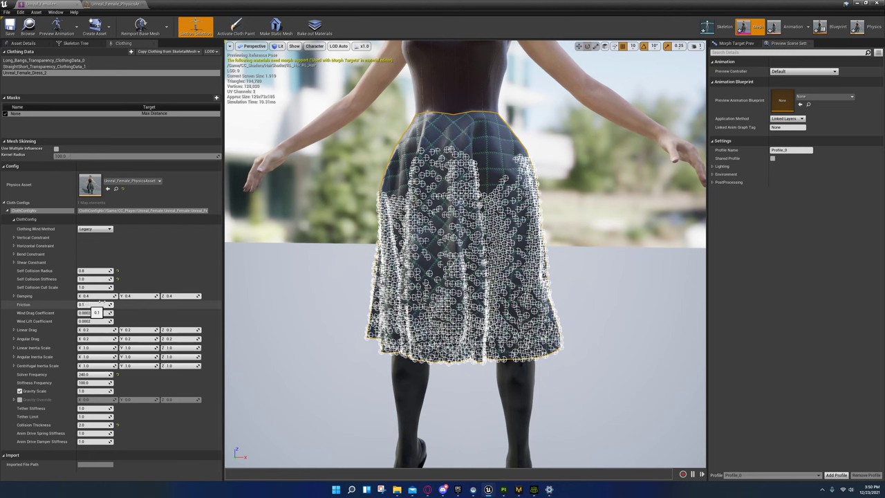
- Set the dress cloth's Friction to 0.5
click(95, 287)
text(0.8)
key(Return)
click(83, 305)
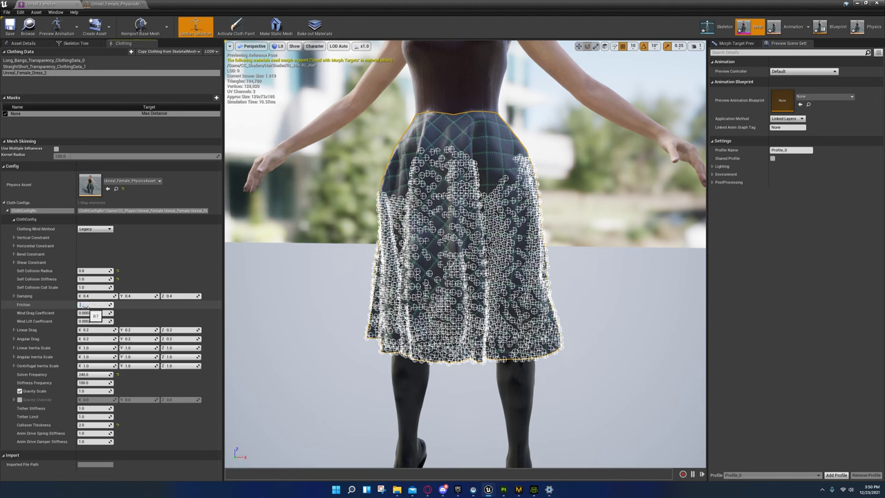
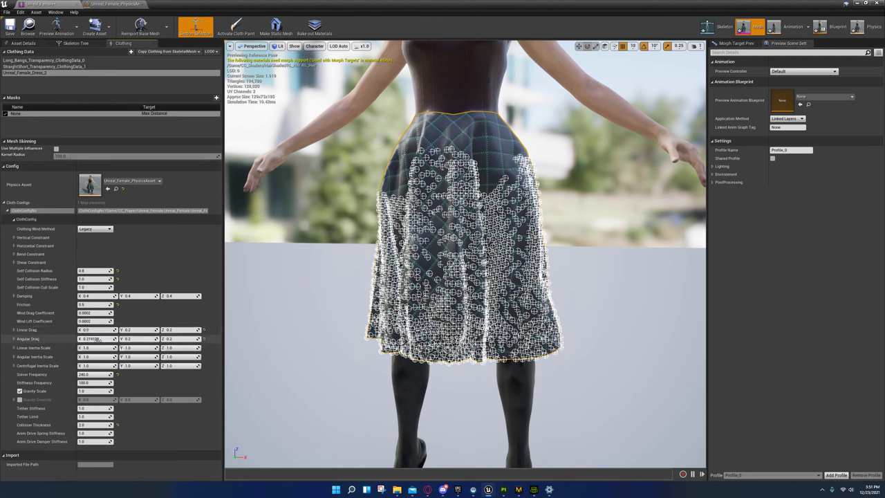
- Set the cloth's Linear Drag and Angular Drag to 0 on the X, Y and Z axes
click(134, 338)
text(0.)
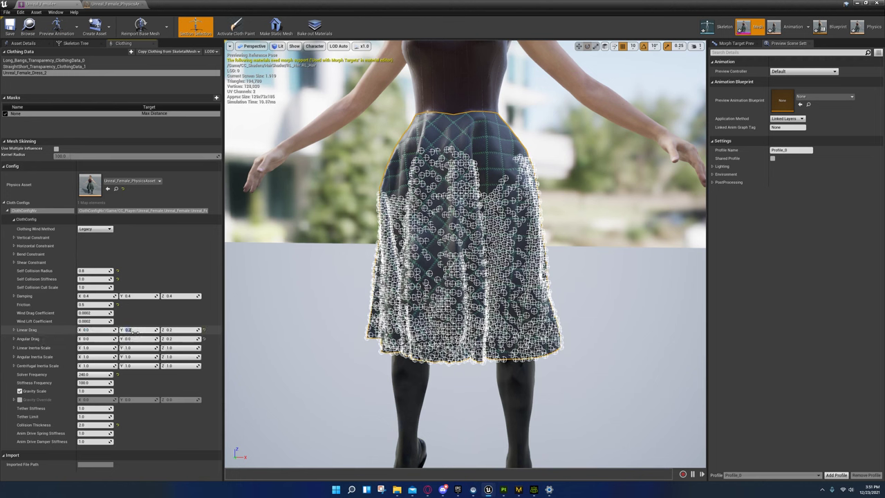
text(0)
click(170, 339)
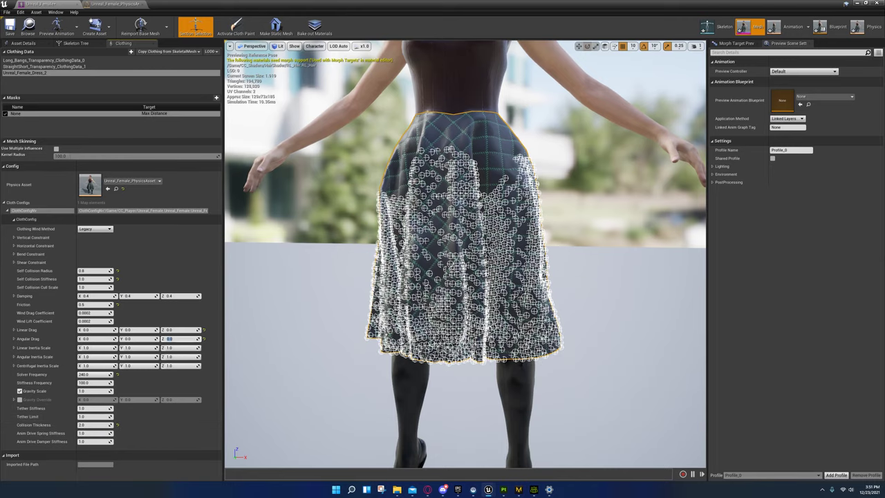
- Examine how the simulated skirt hangs from the waist to the hem, from the front, sides and back
right_drag(433, 262, 391, 208)
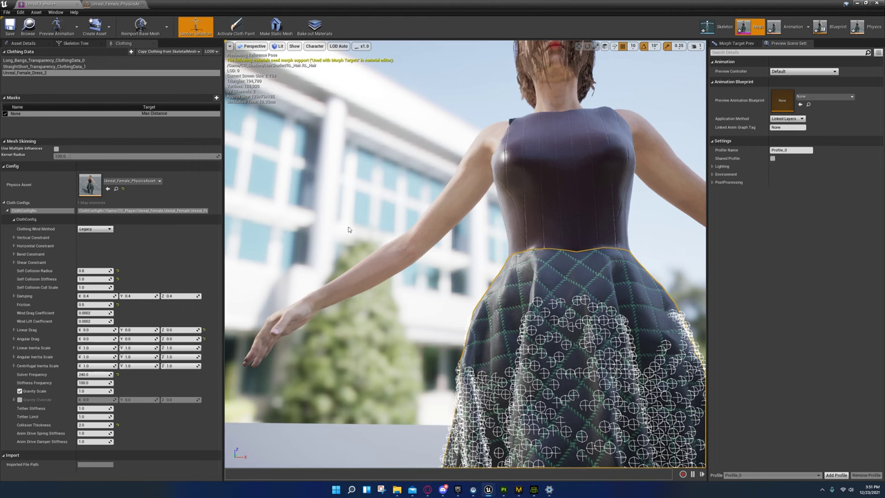
drag(487, 419, 486, 419)
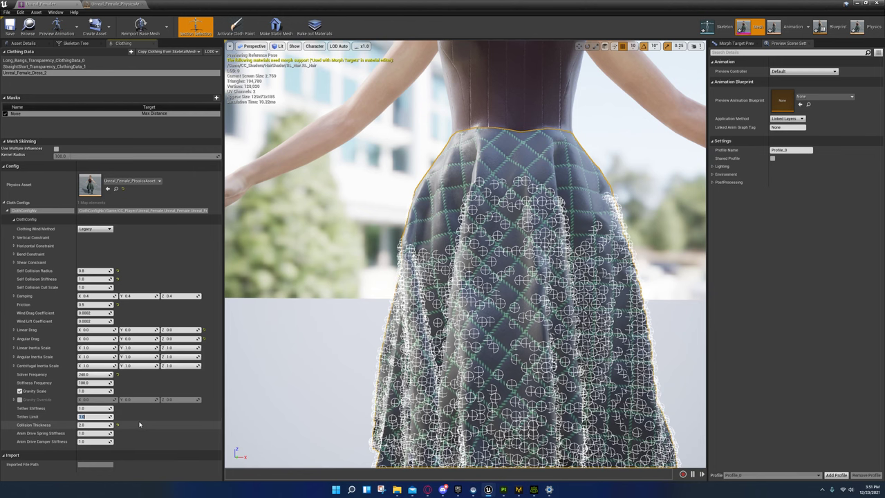
right_drag(324, 361, 385, 362)
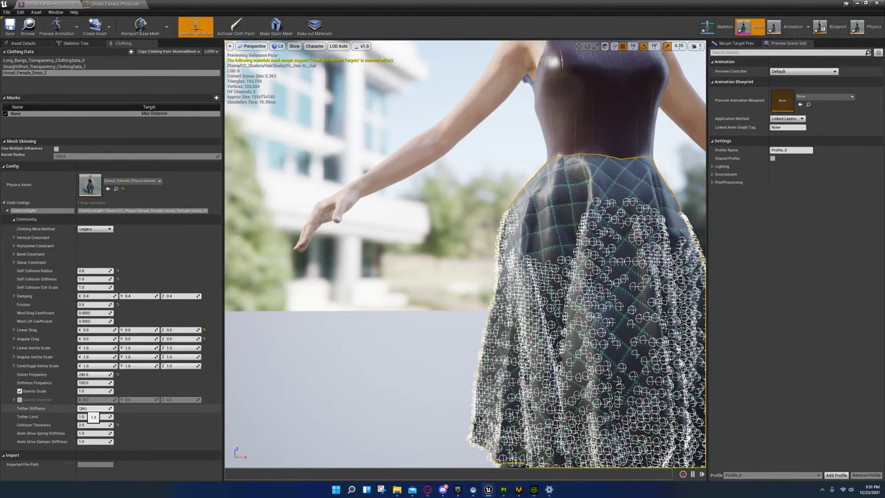
right_drag(356, 413, 456, 414)
right_drag(397, 418, 285, 427)
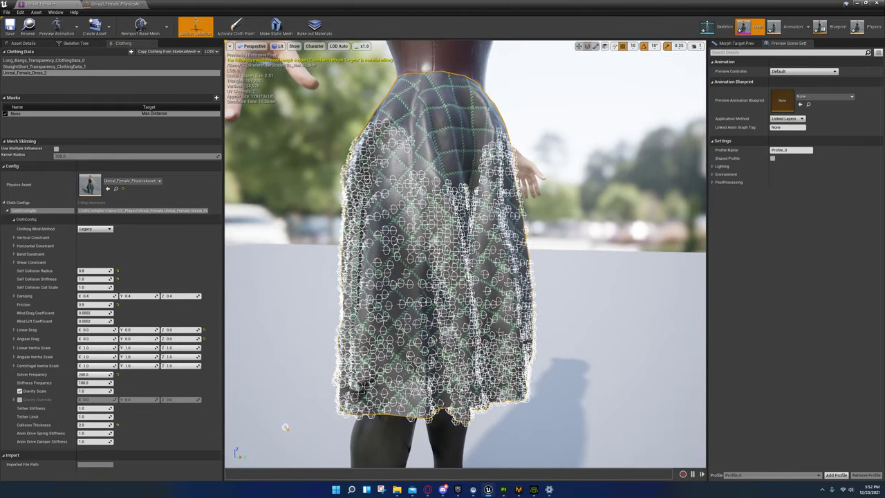
right_drag(316, 397, 384, 411)
key(w)
key(s)
right_drag(372, 297, 389, 290)
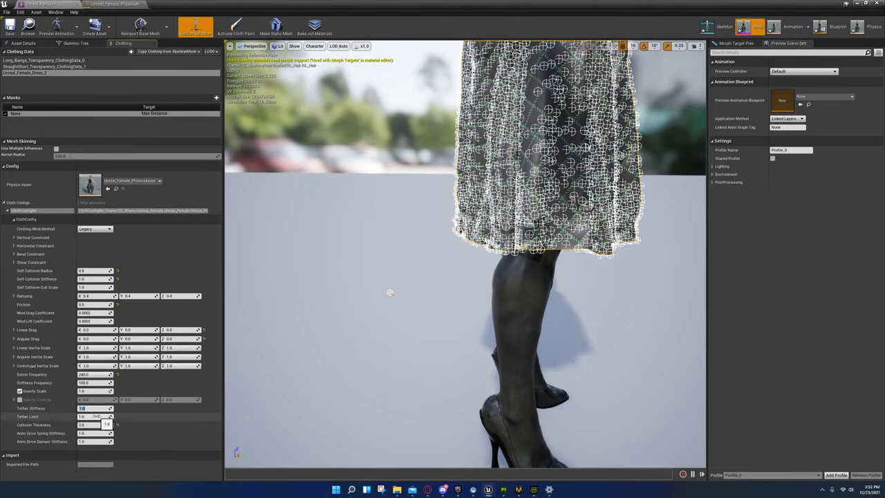
- Try Tether Stiffness values of 15 and 5 together with a Tether Limit of 5 on the skirt
text(15)
click(85, 416)
text(5)
key(Return)
click(90, 409)
text(5)
key(Return)
- Try a Tether Limit of 15 and check how far the skirt stretches
click(82, 417)
text(15)
key(Return)
alt+drag(387, 393, 359, 418)
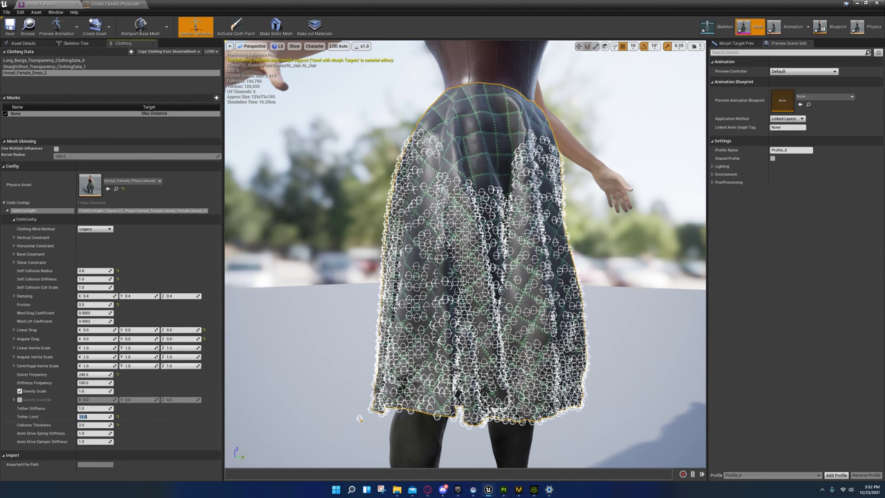
right_drag(465, 254, 497, 247)
scroll(465, 254, down, 2)
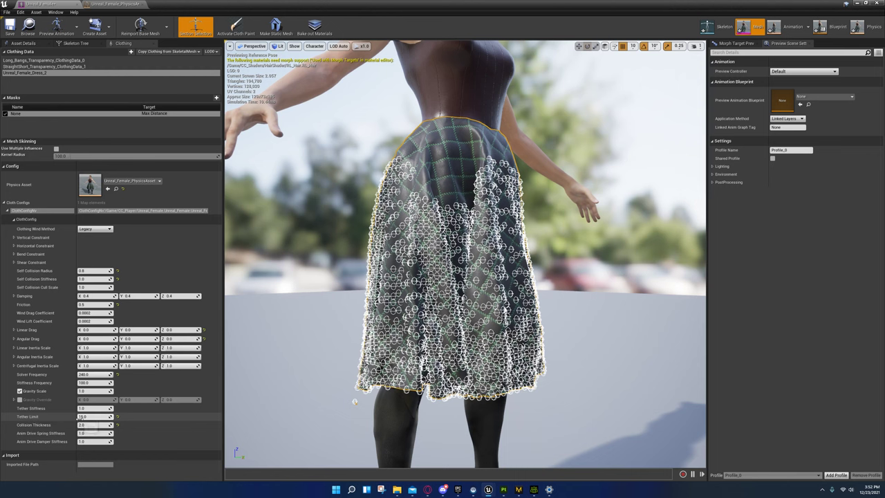
- Test Tether Limit values of 0.5 and 0.9 on the skirt and settle on 1.1
text(0.5)
key(Return)
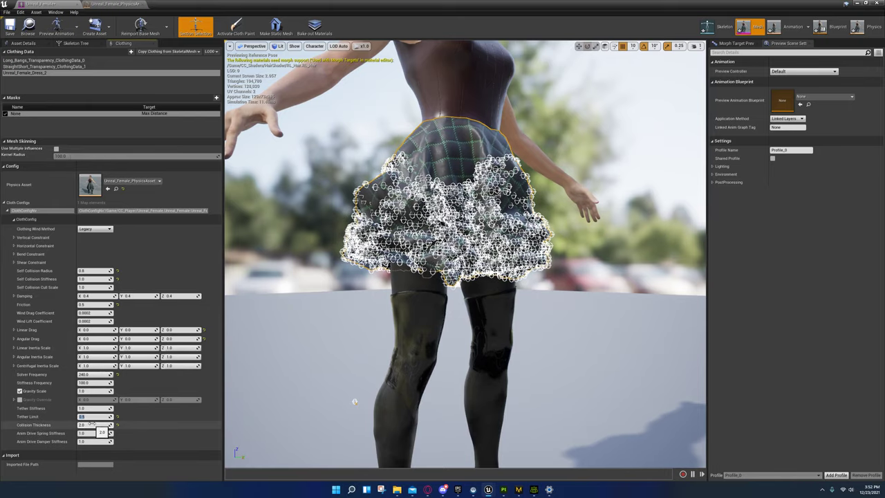
text(0.9)
key(Return)
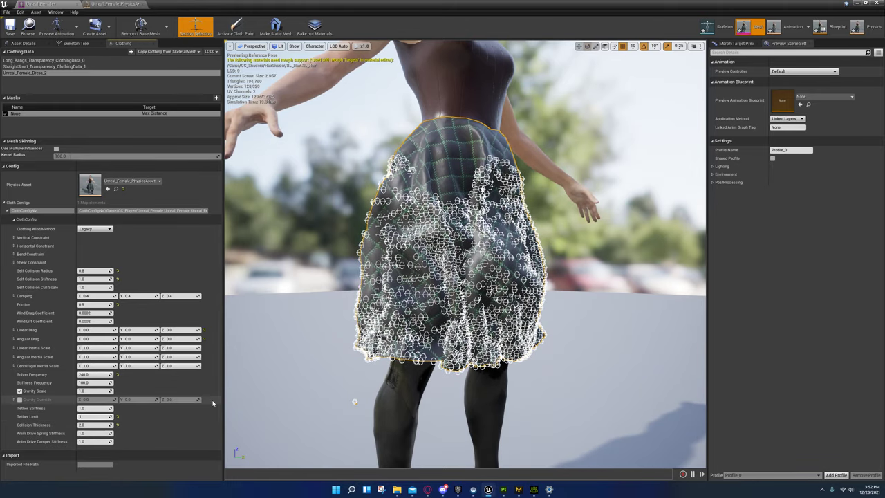
text(1)
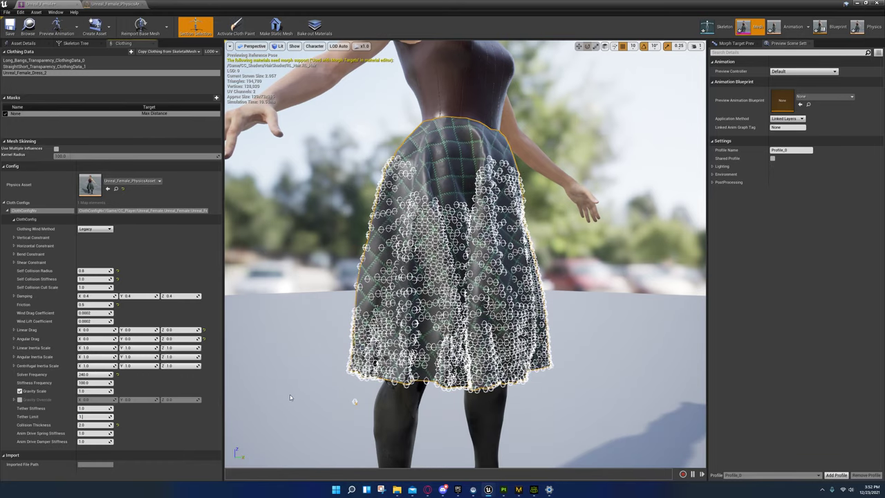
key(Return)
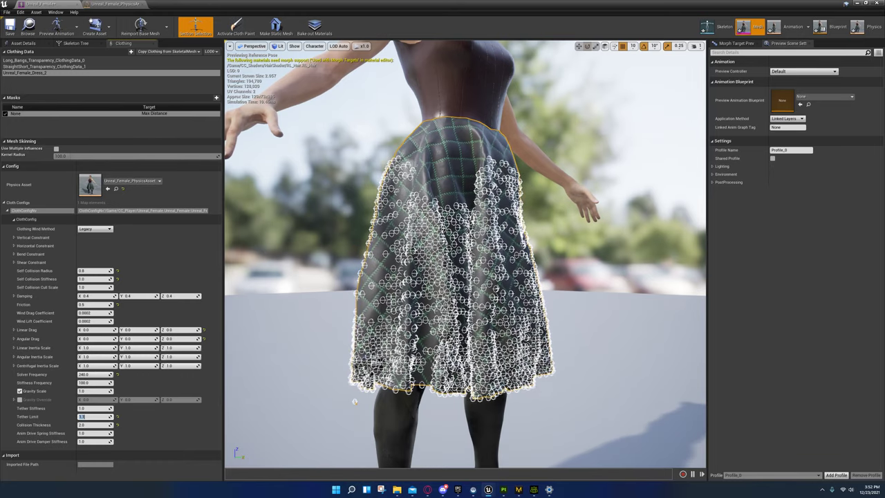
- Try a slightly higher Tether Stiffness, return it to 1, and review the Vertical Constraint settings
mouse_move(82, 409)
mouse_down()
mouse_move(105, 407)
mouse_move(92, 408)
mouse_up()
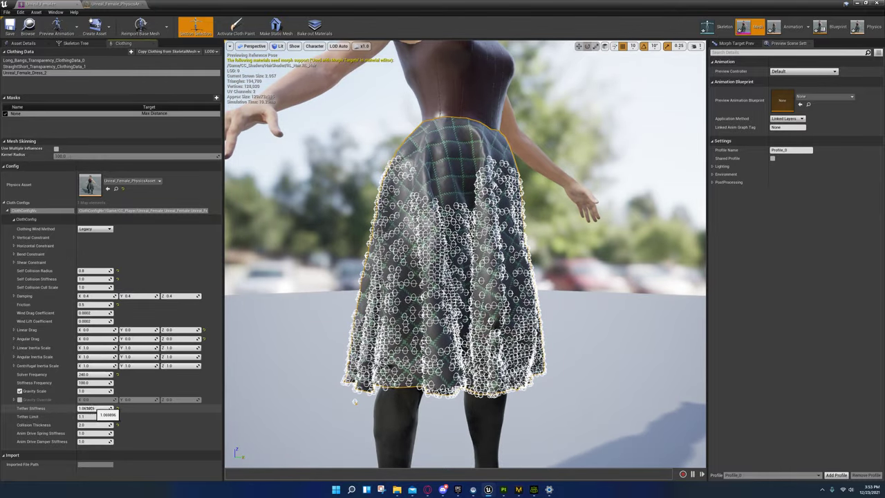
click(88, 408)
text(1)
key(Return)
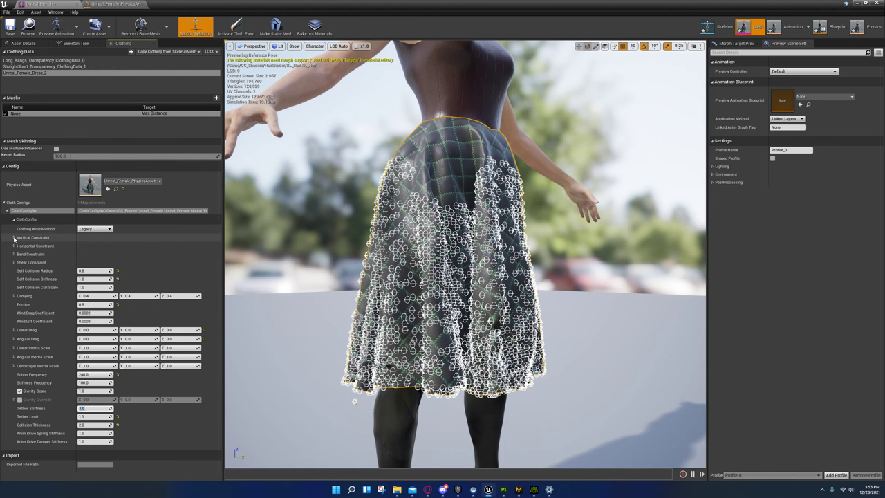
click(14, 237)
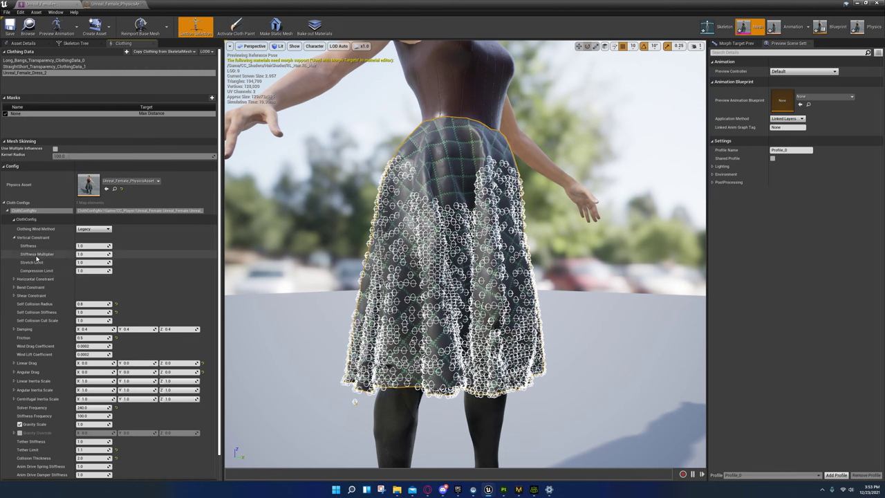
click(14, 238)
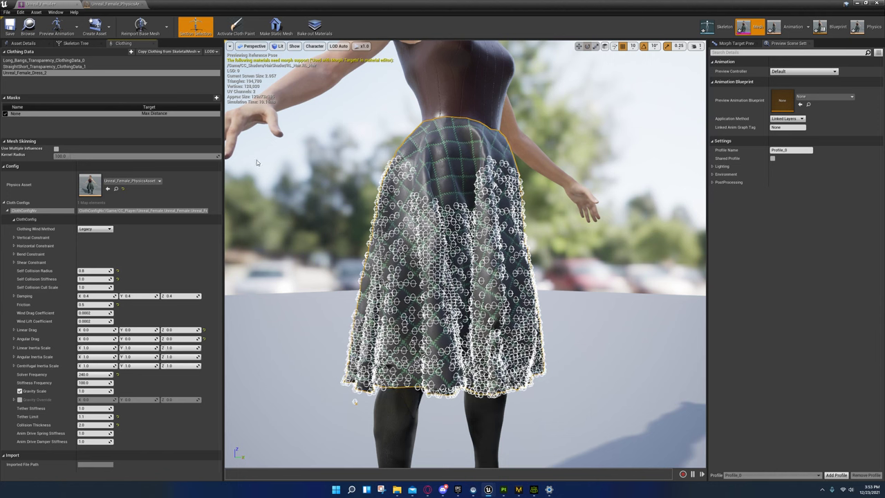
- Preview the skirt simulation with the ThirdPersonWalk animation and the ThirdPerson_IdleRun_2D blend space, checking the cloth up close
click(76, 28)
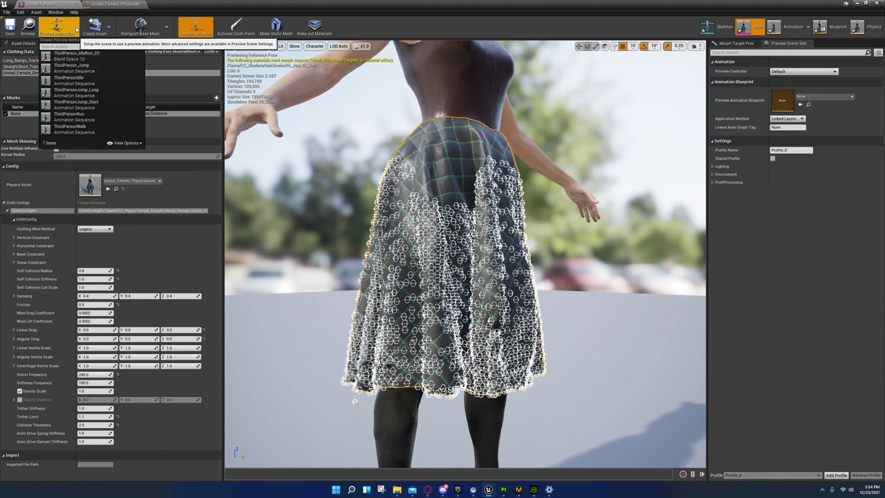
click(70, 127)
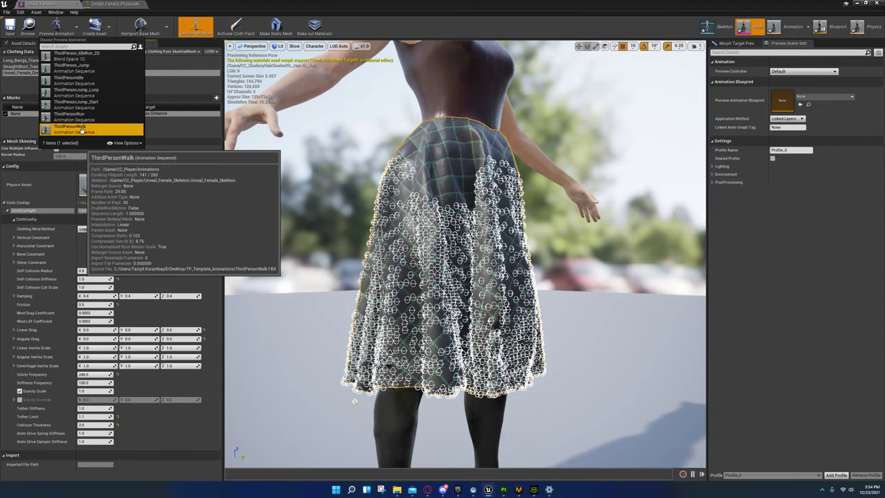
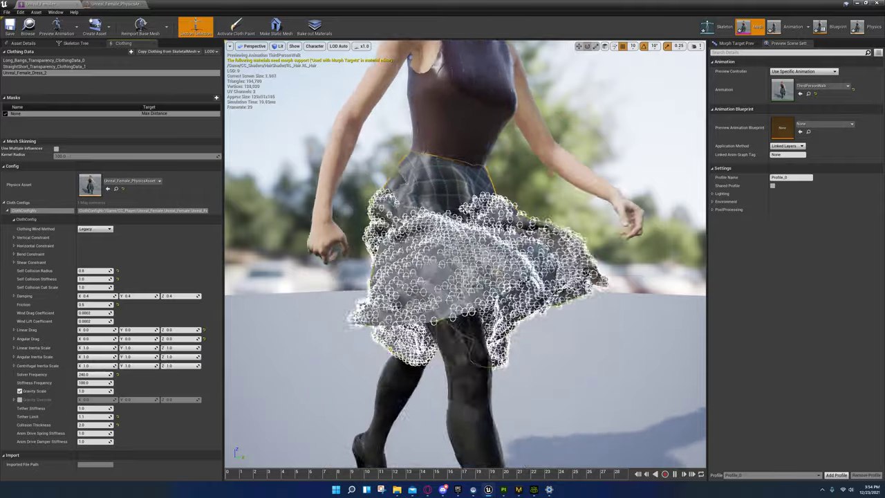
click(73, 32)
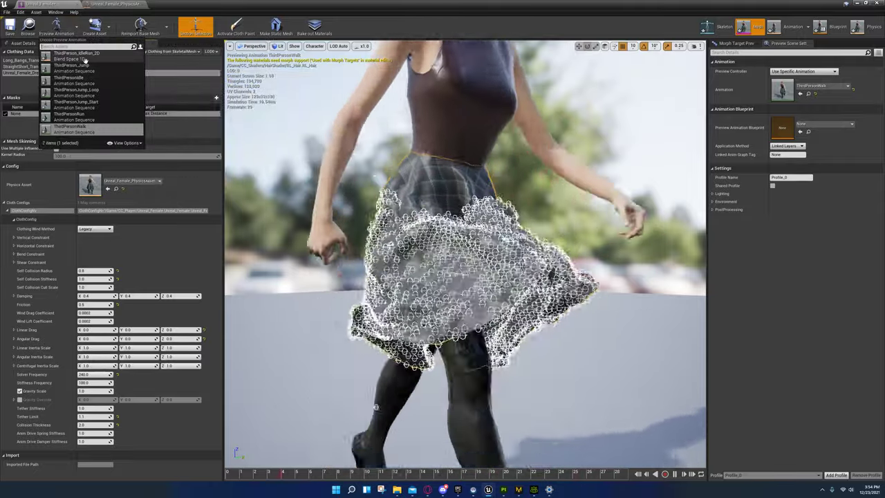
click(77, 54)
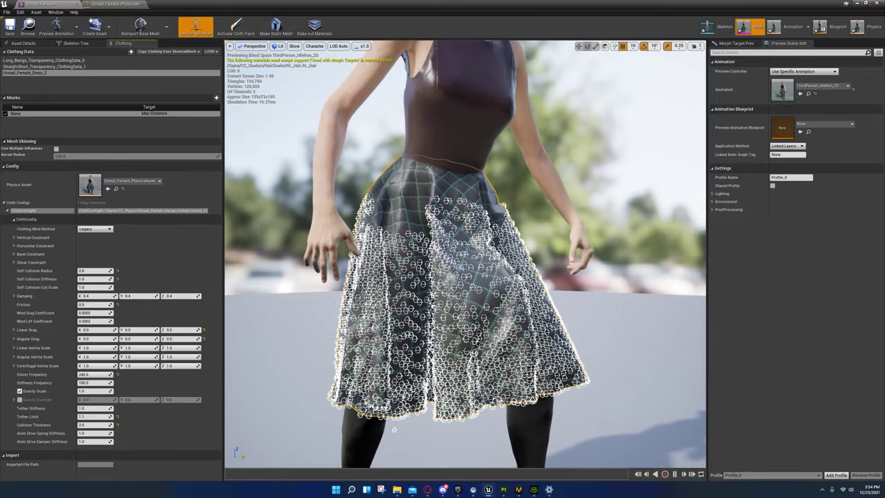
right_drag(465, 262, 349, 264)
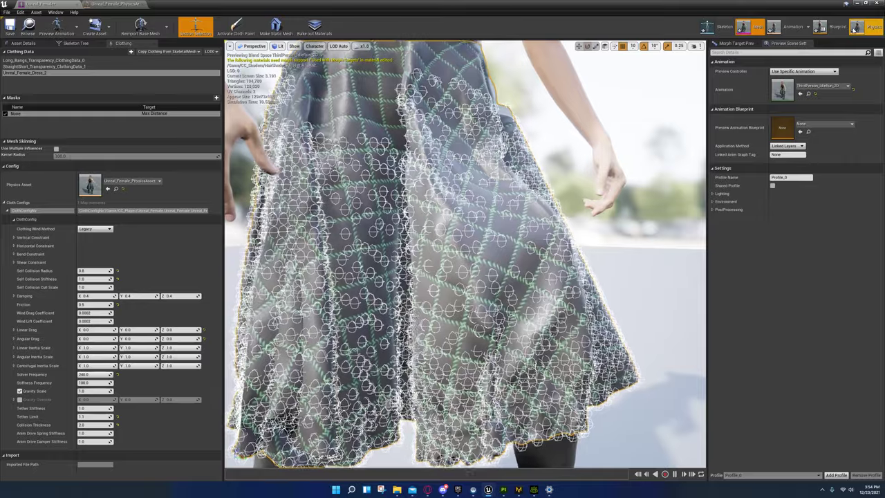
- Inspect the leg collision bodies under the skirt in the physics asset editor and return to the mesh editor
click(859, 27)
right_drag(516, 337, 532, 307)
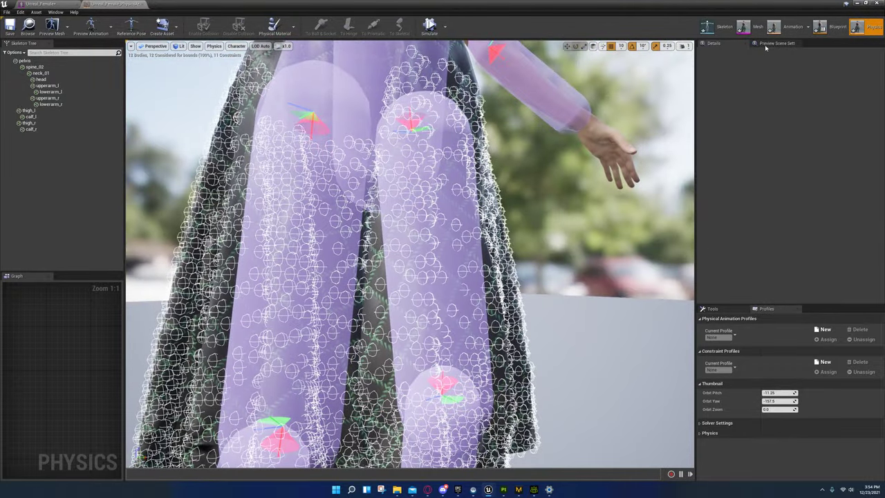
click(751, 26)
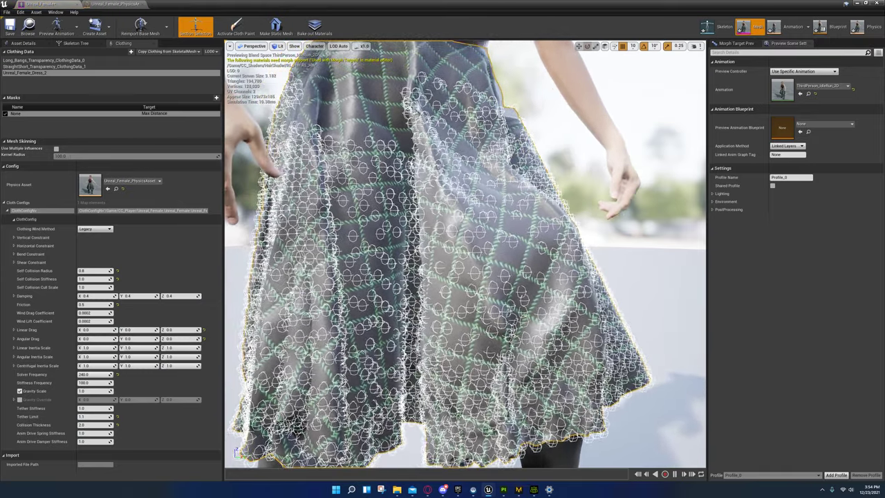
- With cloth painting active, clear the preview animation and hide the self-collision spheres on the skirt
click(232, 28)
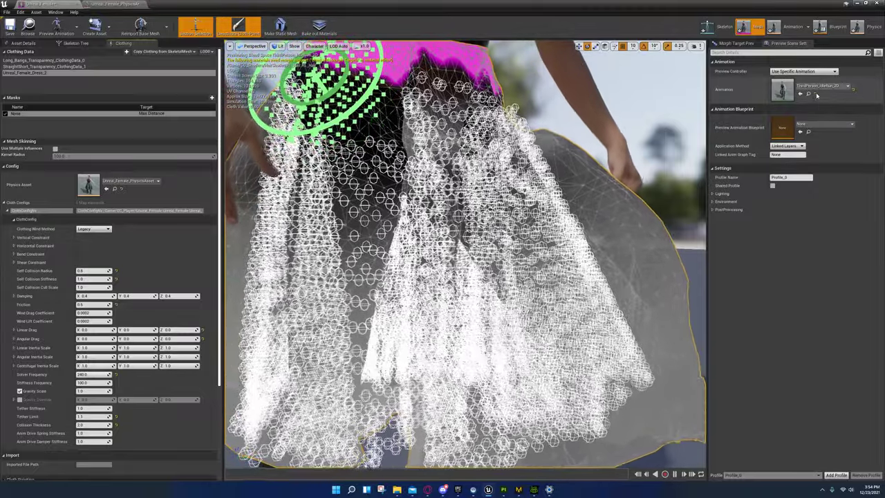
click(816, 95)
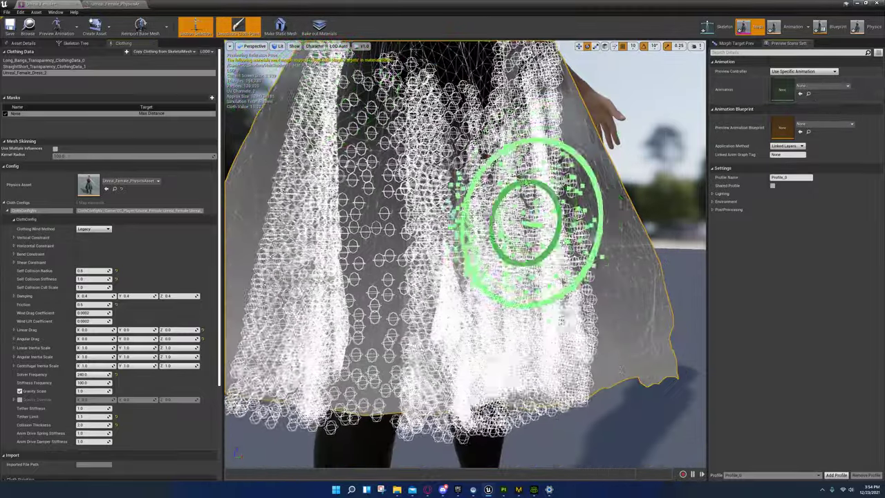
mouse_move(566, 260)
right_down()
mouse_move(524, 258)
mouse_move(536, 260)
right_up()
click(314, 46)
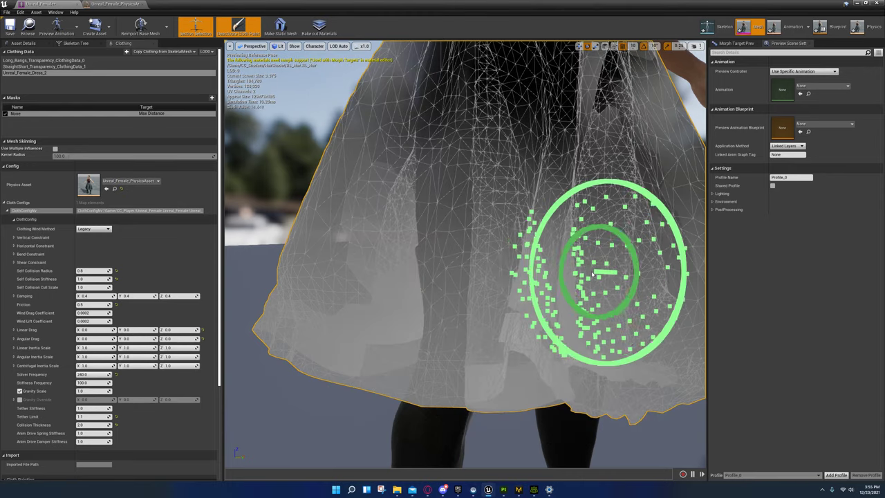
- Check the skirt's painted mask from several sides and switch cloth painting to the Brush tool with a Paint Value of 15
mouse_move(604, 270)
right_down()
mouse_move(643, 287)
mouse_move(619, 270)
mouse_move(601, 271)
mouse_move(632, 271)
mouse_move(550, 262)
mouse_move(574, 255)
right_up()
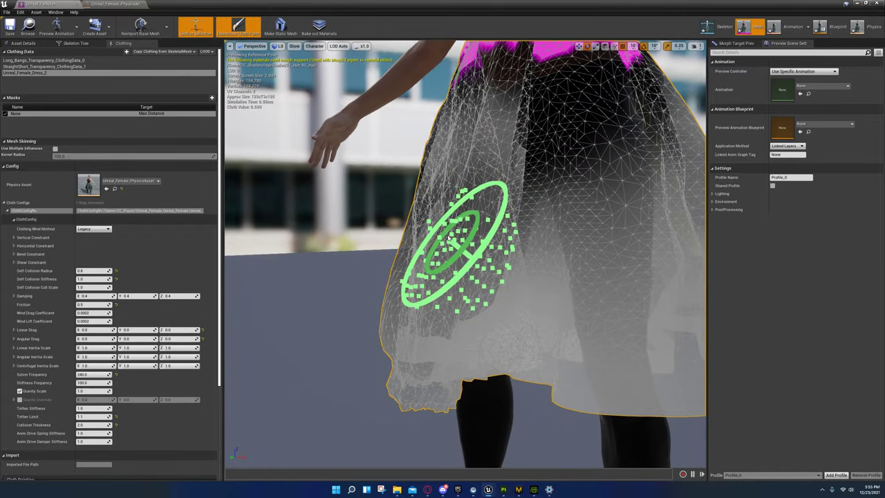
right_drag(497, 273, 498, 260)
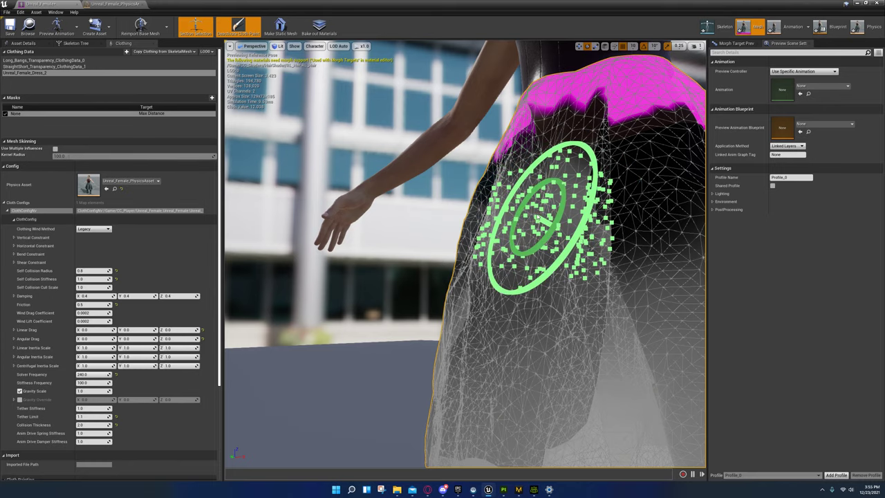
right_drag(528, 261, 490, 296)
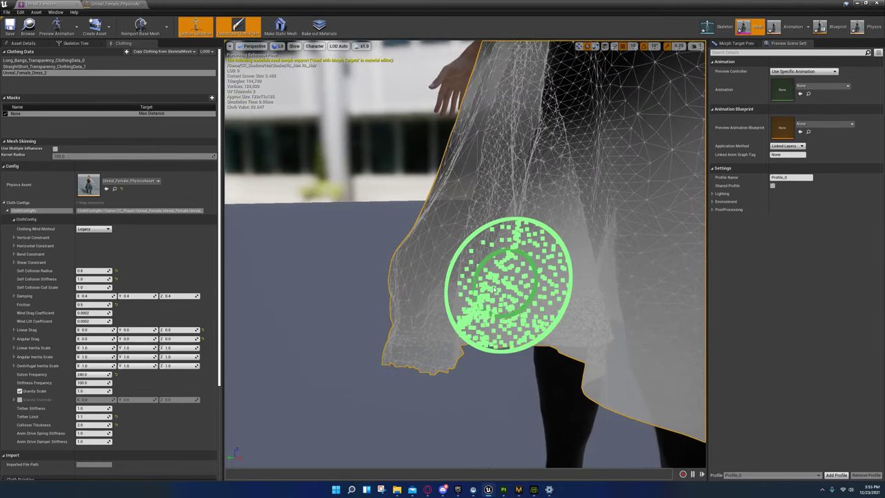
right_drag(452, 206, 496, 253)
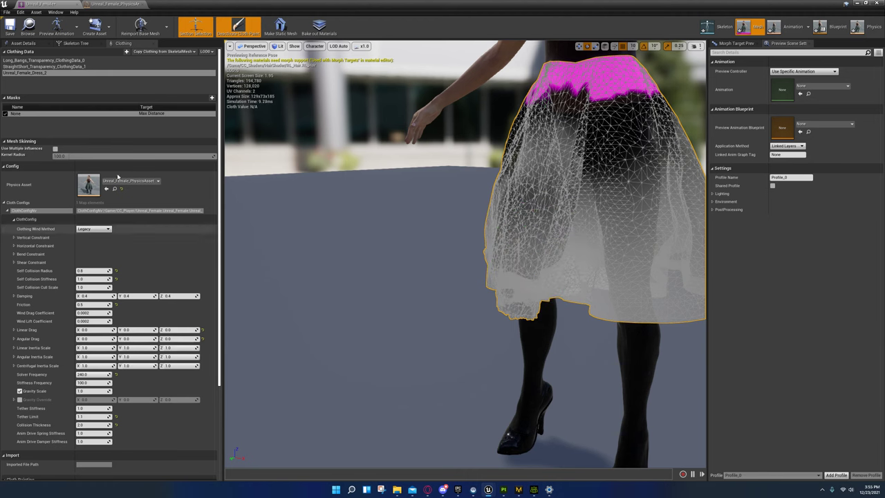
scroll(80, 271, down, 3)
scroll(80, 272, down, 1)
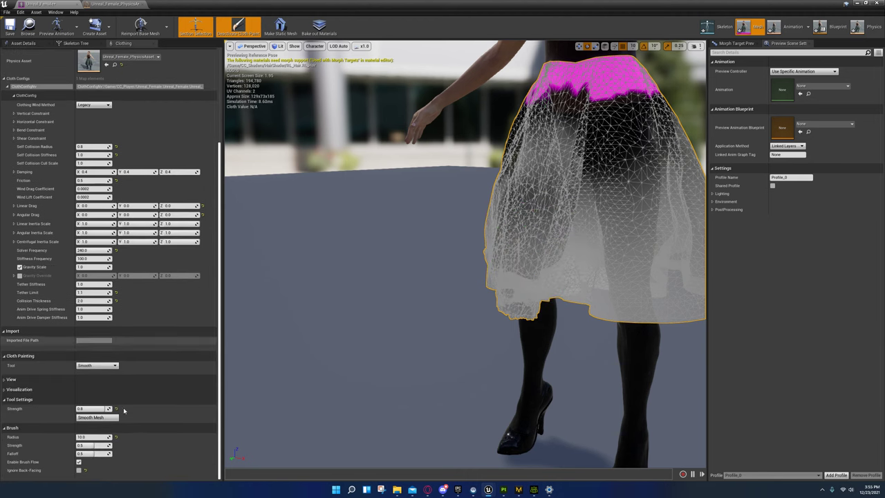
click(88, 371)
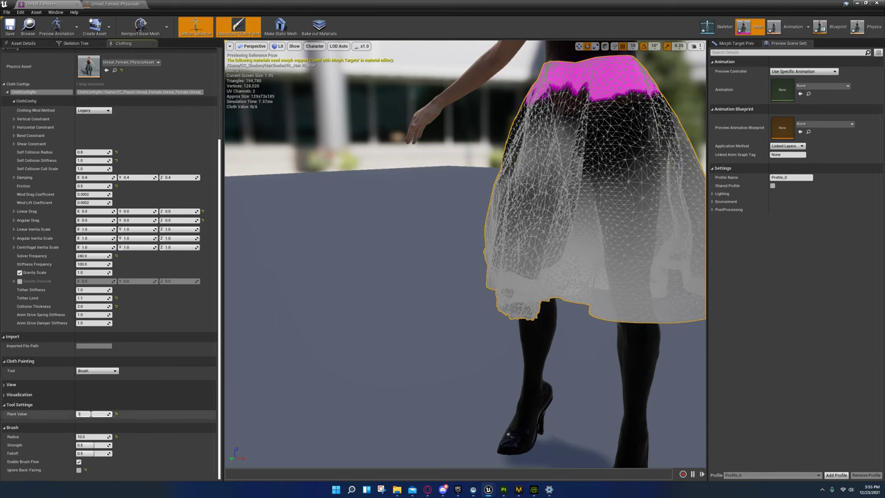
text(15)
key(Return)
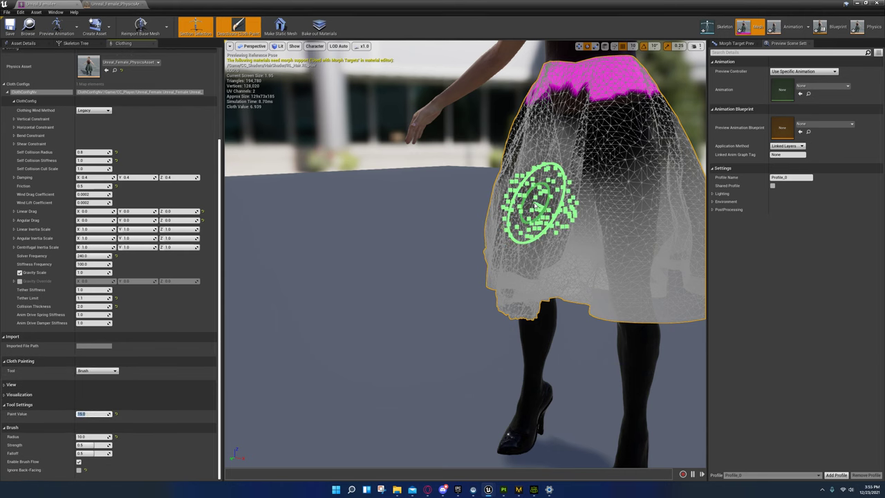
- Paint the Max Distance mask with value 15 over the middle and lower areas around the skirt
right_drag(525, 265, 513, 205)
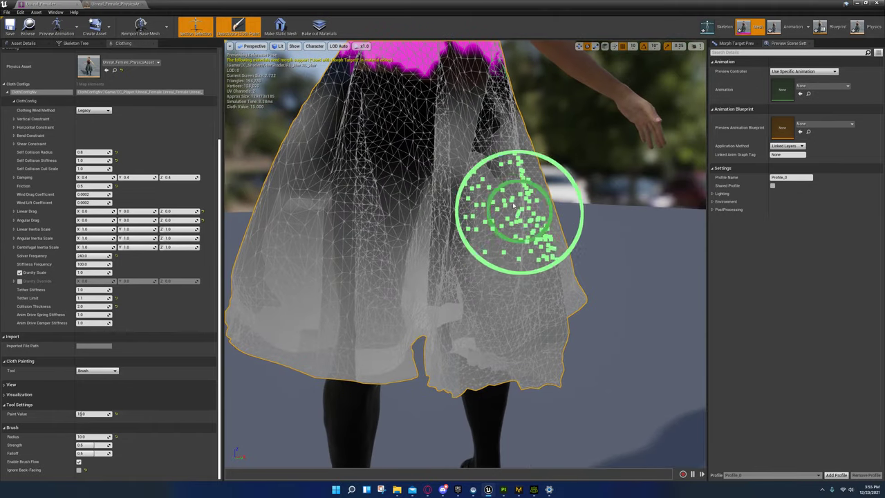
mouse_move(477, 285)
right_down()
mouse_move(641, 227)
mouse_move(395, 242)
mouse_move(415, 235)
right_up()
right_drag(481, 226, 481, 225)
key(s)
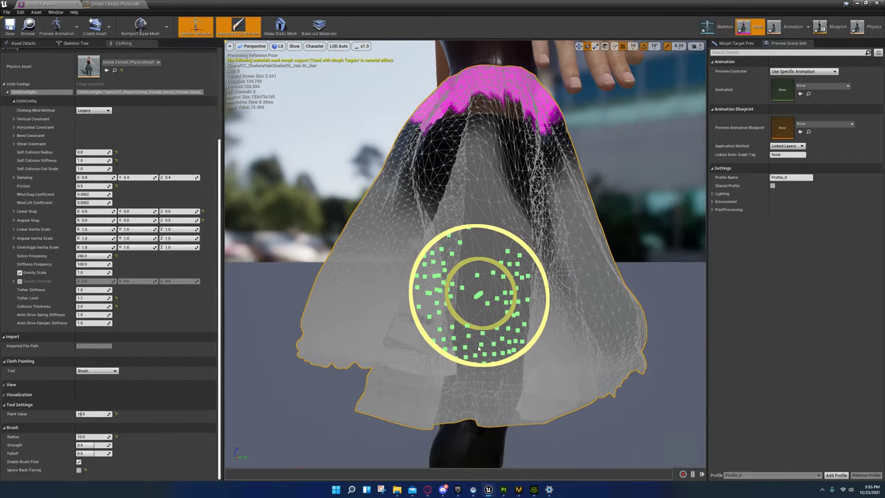
mouse_move(471, 324)
right_down()
mouse_move(436, 290)
mouse_move(394, 312)
mouse_move(518, 304)
mouse_move(511, 315)
mouse_move(471, 318)
right_up()
key(s)
mouse_move(363, 217)
mouse_down()
mouse_move(359, 304)
mouse_move(393, 236)
mouse_move(377, 239)
mouse_move(367, 311)
mouse_up()
mouse_move(366, 311)
right_down()
mouse_move(370, 280)
mouse_move(311, 287)
mouse_move(308, 311)
mouse_move(387, 297)
mouse_move(401, 277)
right_up()
key(w)
key(s)
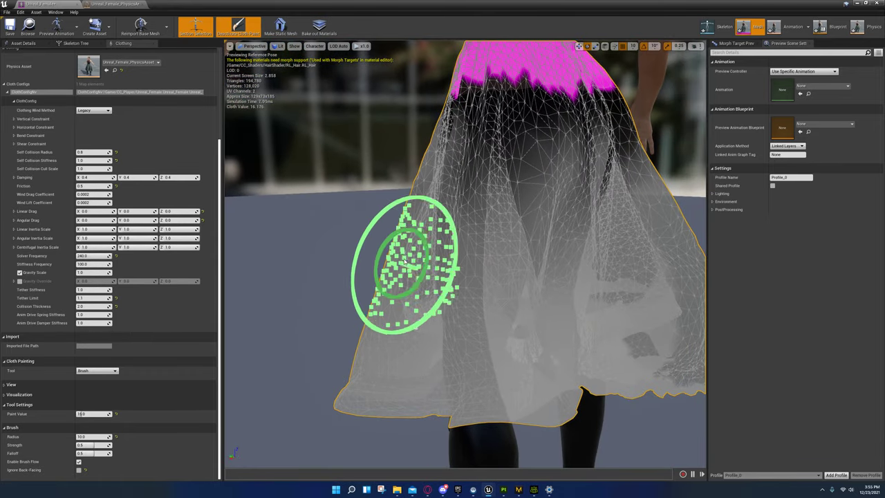
drag(385, 328, 395, 243)
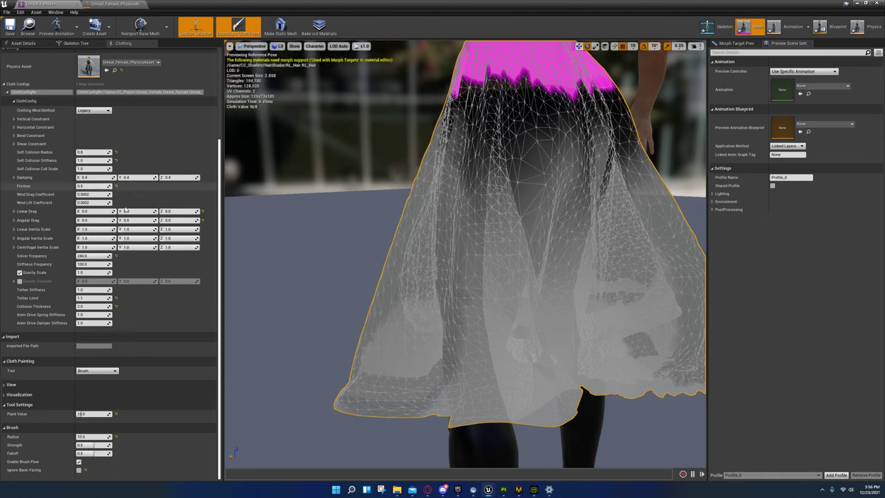
- Switch cloth painting to the Smooth tool and smooth the dress's mask across the whole mesh twice
click(98, 371)
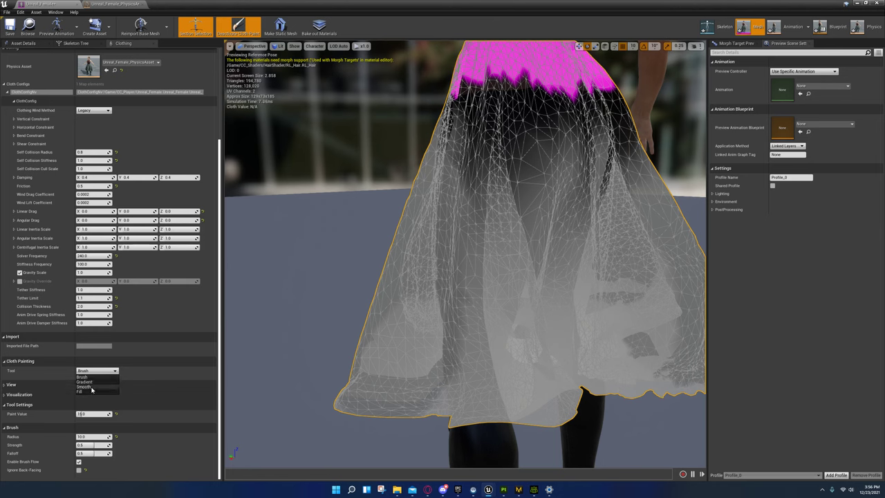
click(92, 387)
click(96, 423)
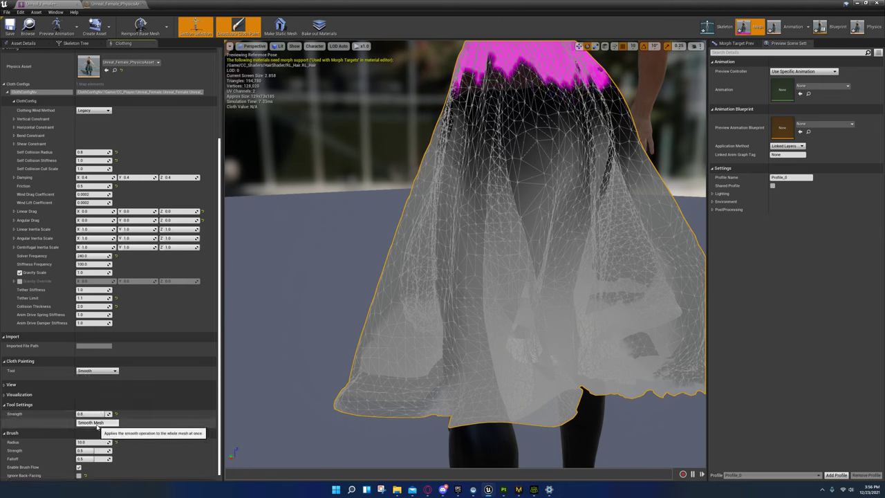
click(97, 424)
- Brush the skirt's waistband with a Paint Value of 0 all around to pin it to the body
right_drag(437, 382, 435, 339)
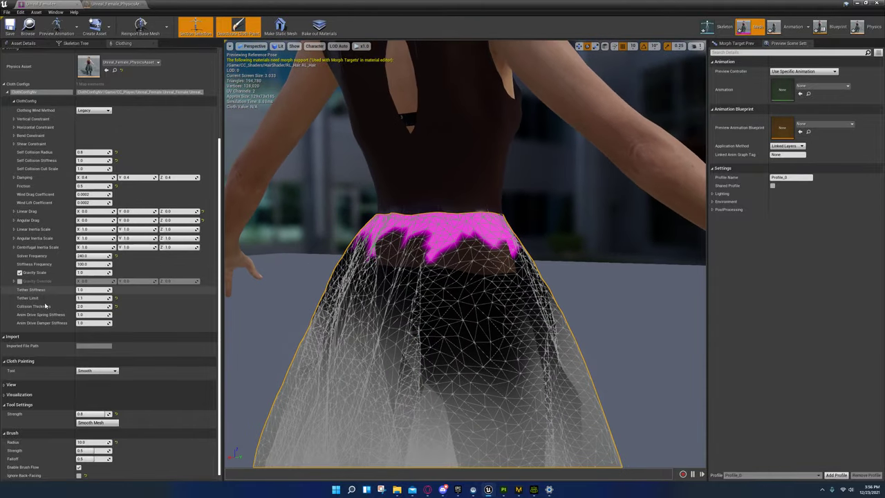
click(87, 377)
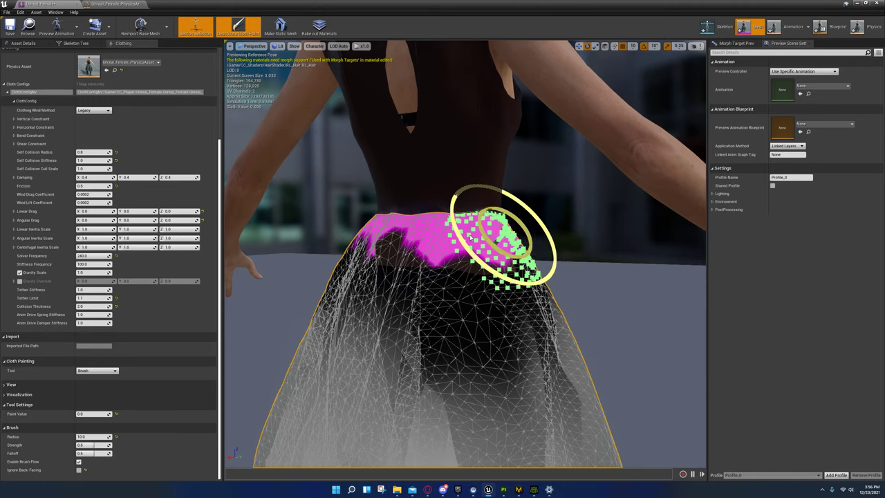
mouse_move(429, 242)
right_down()
mouse_move(418, 243)
mouse_move(460, 246)
right_up()
drag(488, 244, 476, 243)
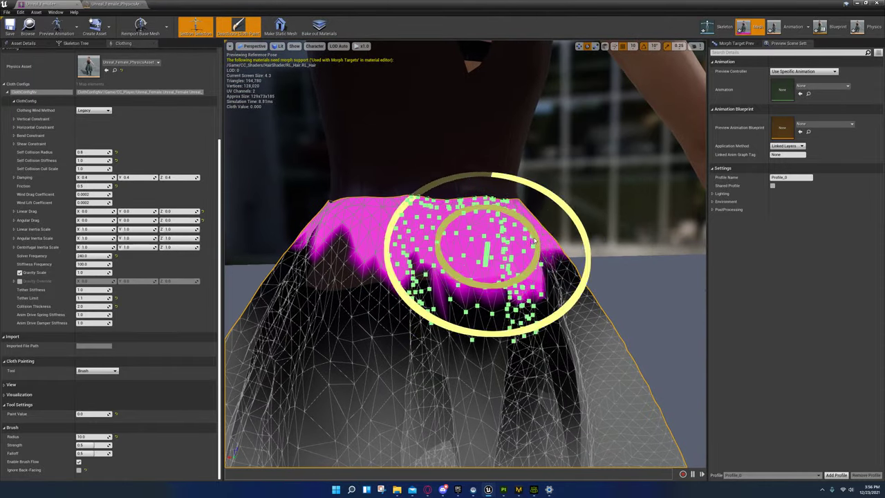
drag(349, 238, 323, 237)
right_drag(322, 237, 460, 241)
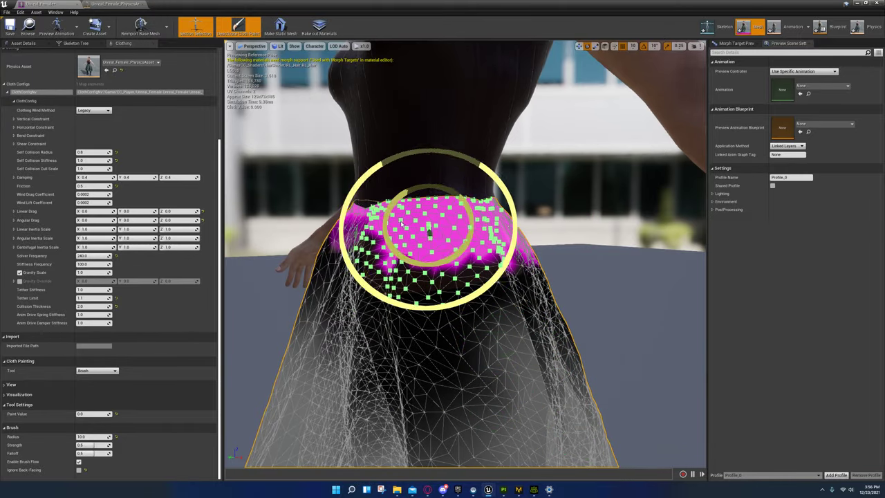
right_drag(394, 239, 429, 234)
mouse_move(455, 246)
mouse_down()
mouse_move(311, 207)
mouse_move(486, 235)
mouse_move(283, 221)
mouse_up()
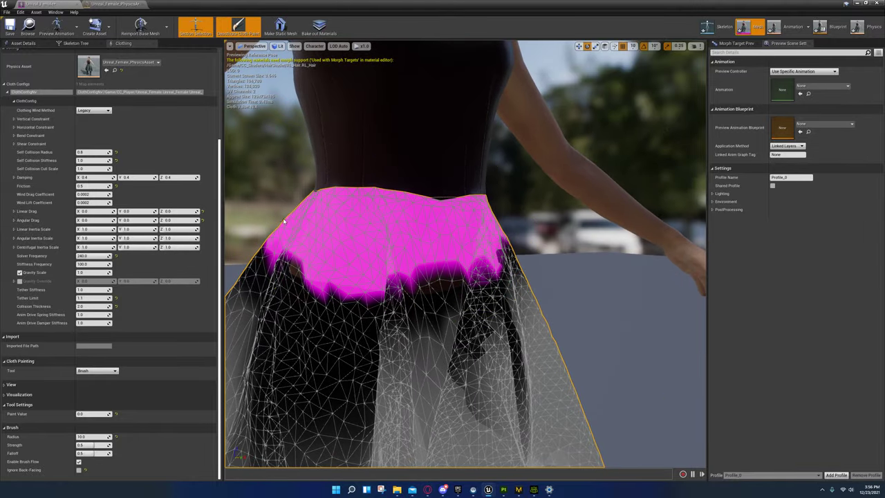
mouse_move(339, 240)
right_down()
mouse_move(311, 239)
mouse_move(366, 237)
right_up()
- Smooth the mask across the whole mesh again and deactivate cloth painting
click(96, 371)
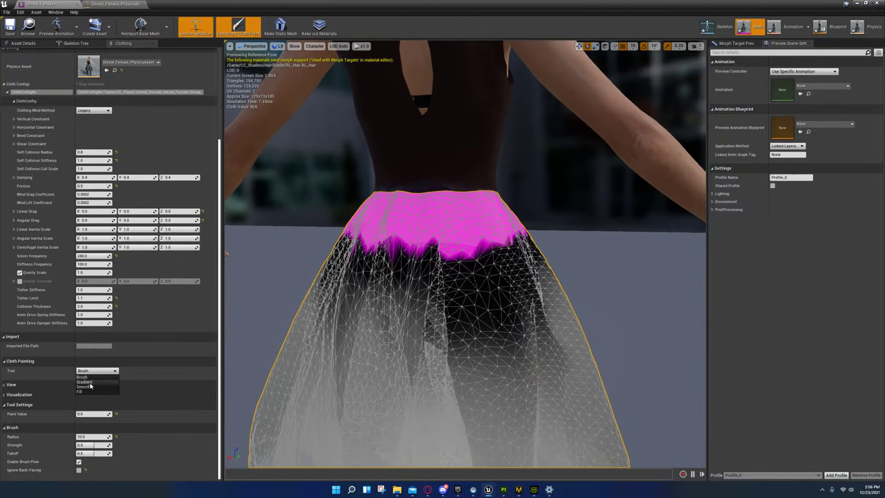
click(87, 387)
click(99, 423)
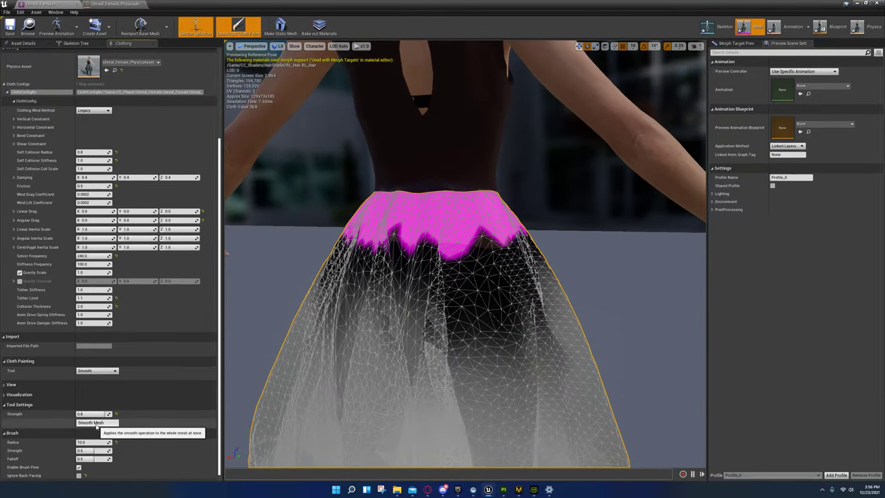
click(98, 423)
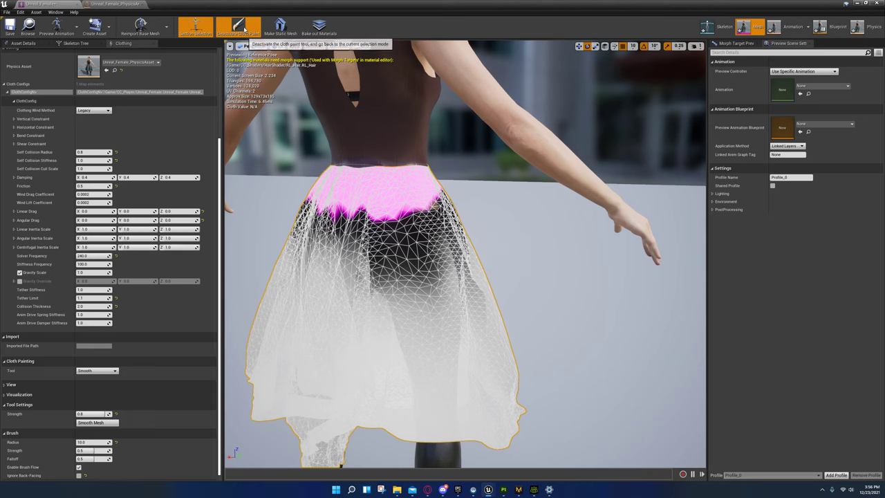
click(244, 29)
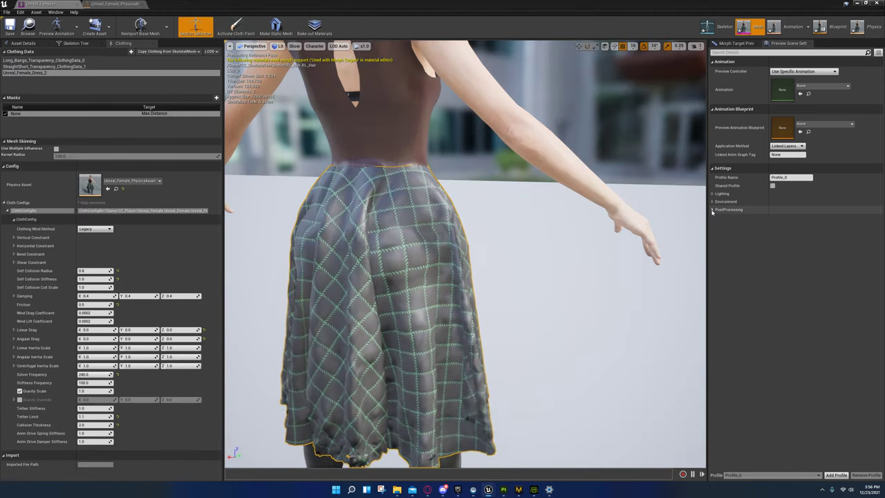
- Disable post processing in the preview scene settings and review the Lighting settings
click(713, 209)
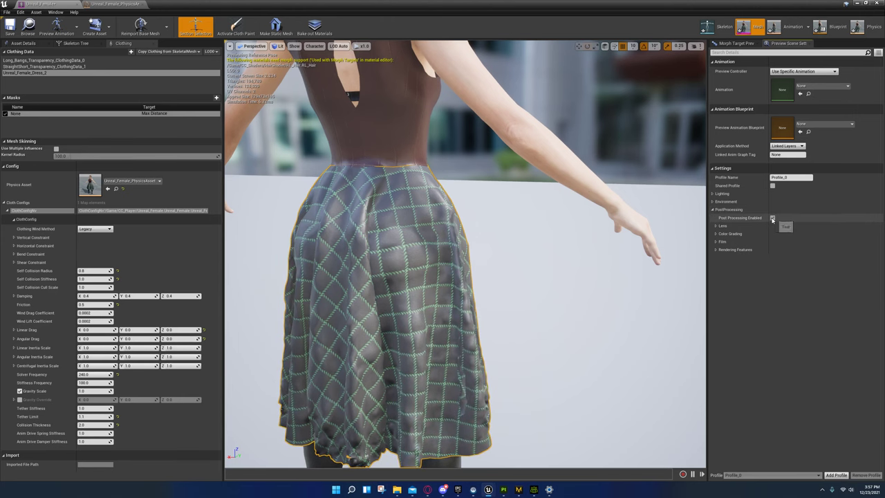
click(773, 218)
right_drag(666, 241, 470, 238)
drag(654, 250, 655, 255)
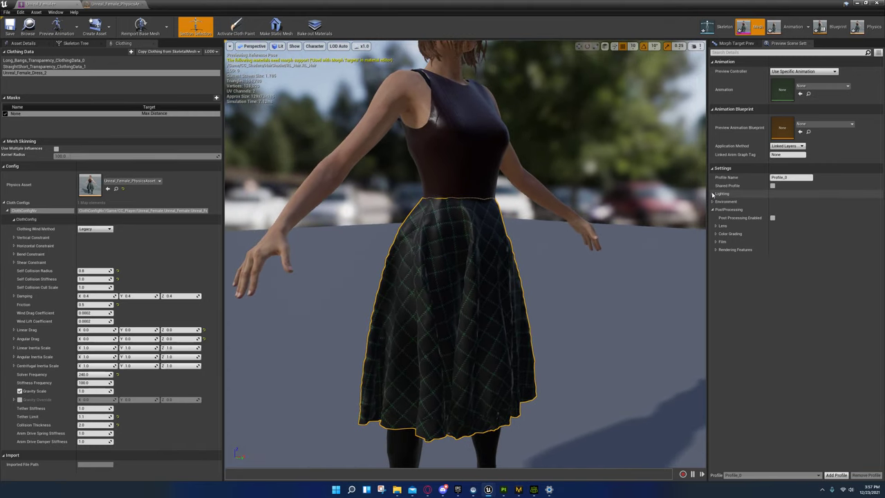
click(723, 194)
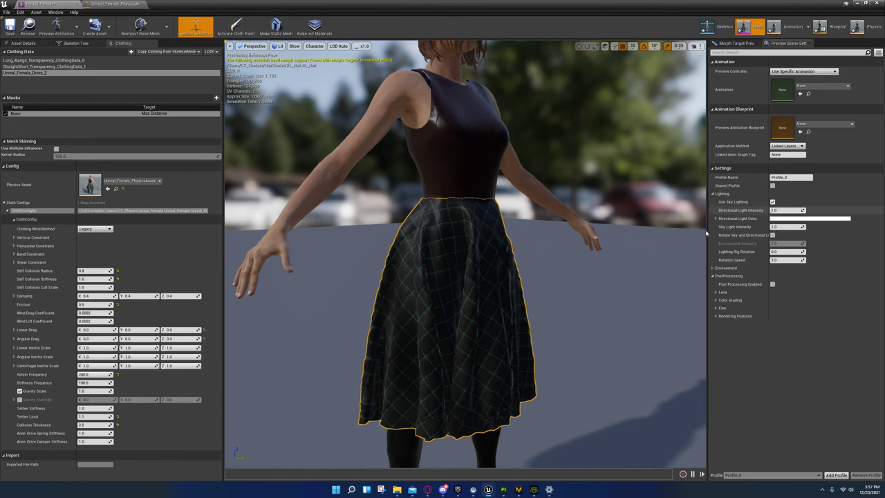
click(714, 196)
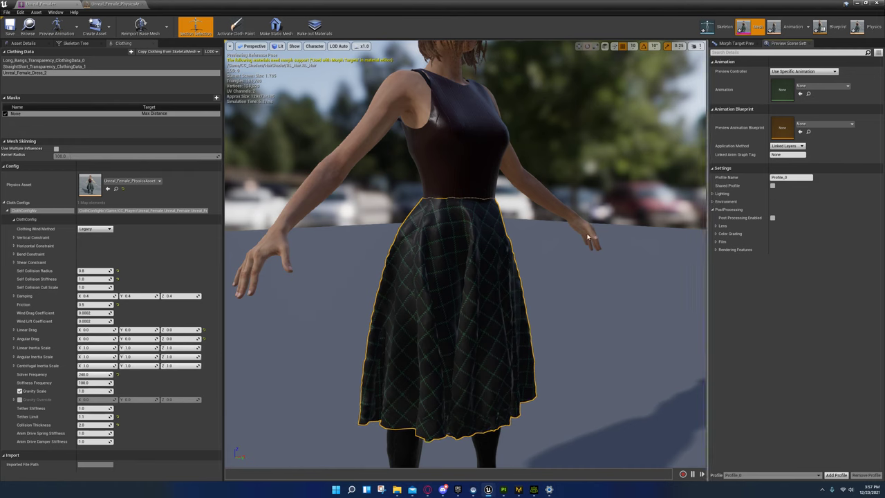
- Examine the skirt's folds and hem in the reference pose, both close up and from farther away
scroll(489, 358, up, 3)
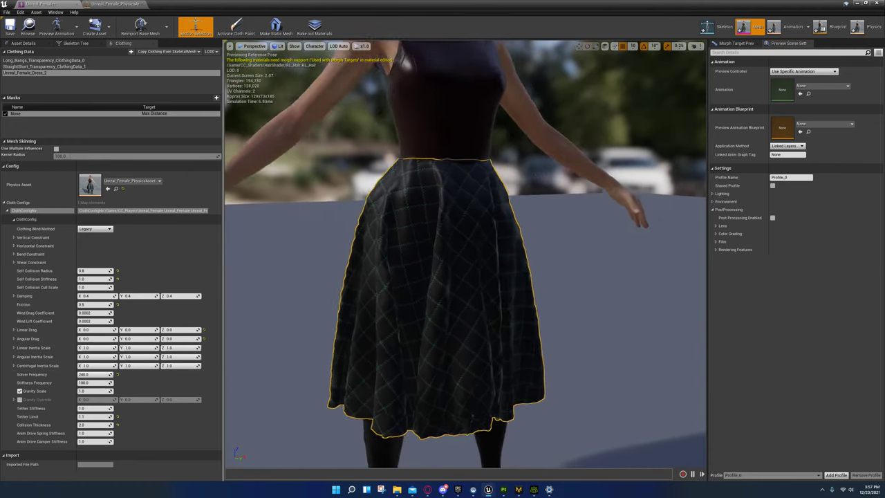
right_drag(489, 359, 462, 351)
key(s)
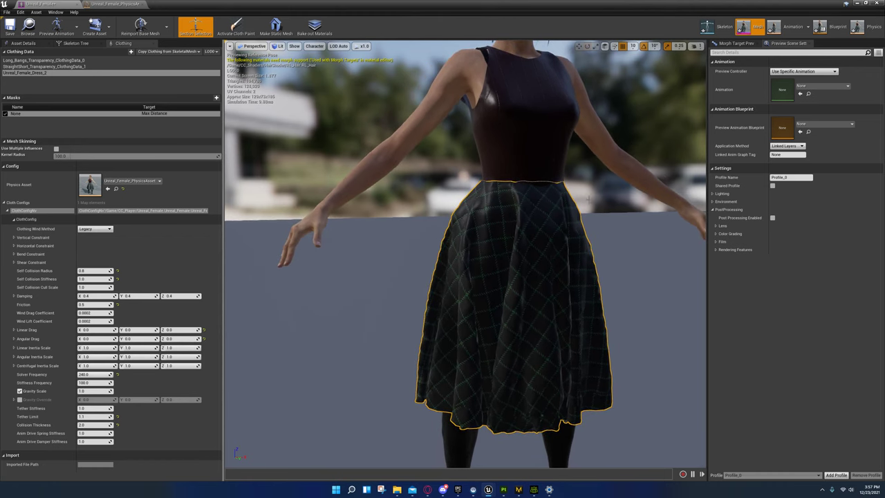
right_drag(327, 330, 349, 340)
key(s)
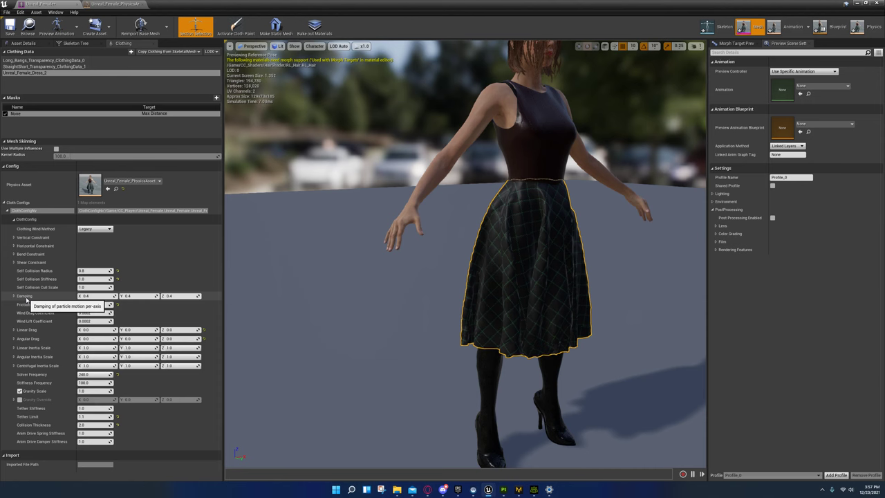
right_drag(522, 291, 532, 275)
key(w)
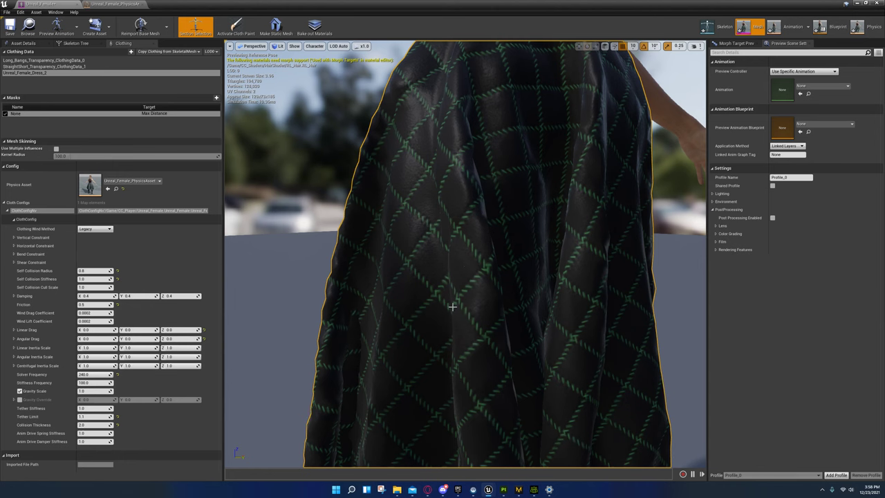
scroll(458, 304, down, 8)
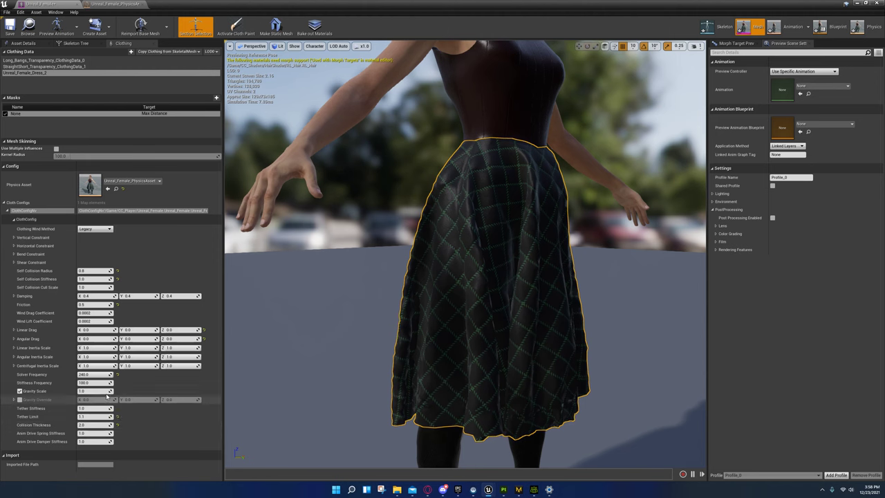
- Try Gravity Scale values of 2 and 0 on the dress cloth and return it to 1
key(Return)
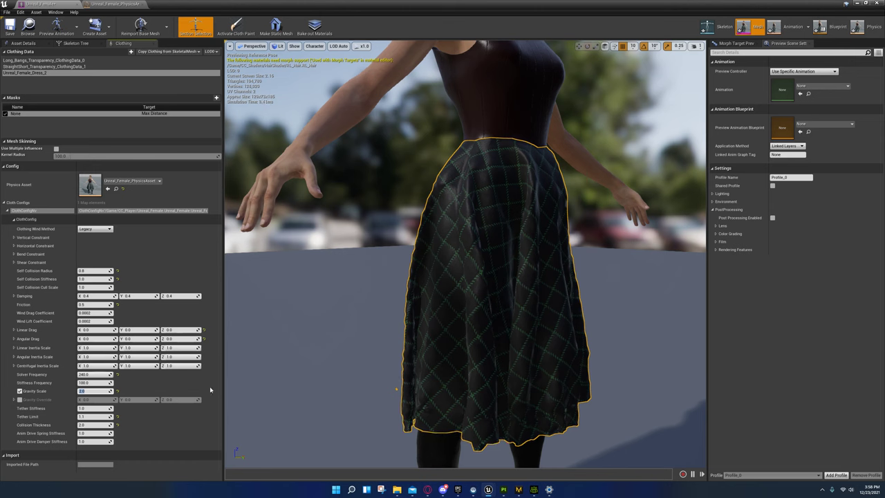
key(Return)
text(0)
key(Return)
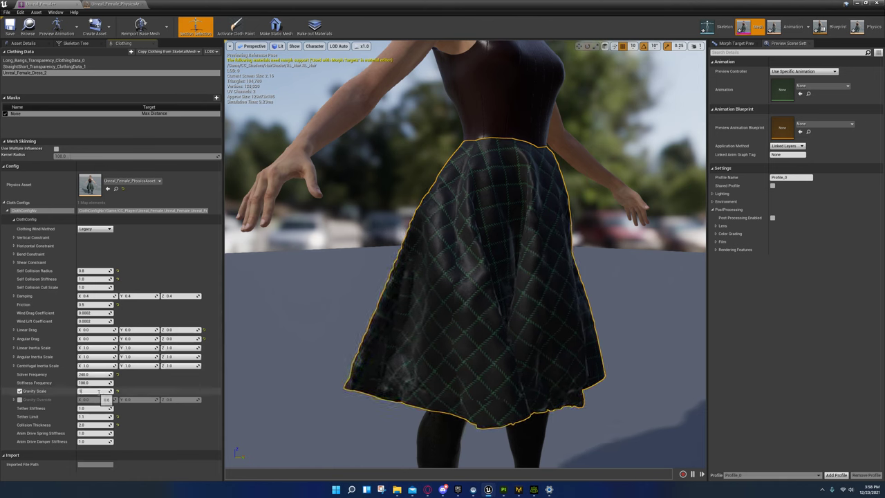
key(Return)
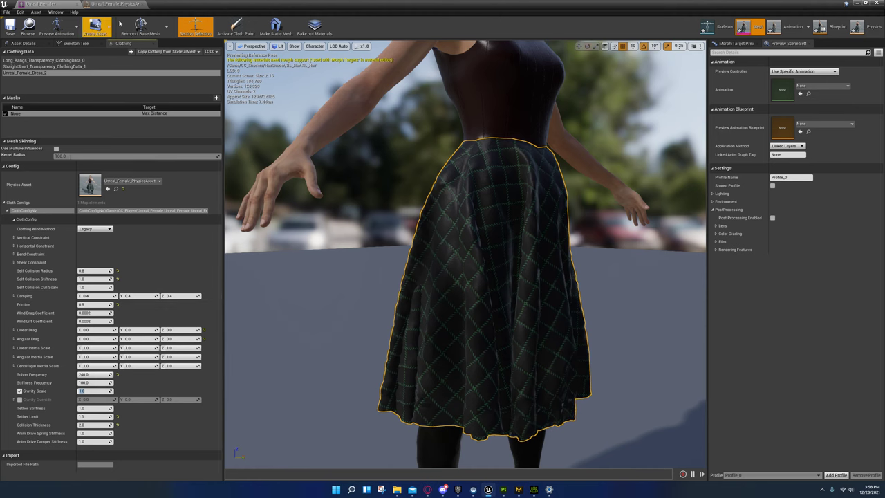
right_drag(456, 297, 439, 292)
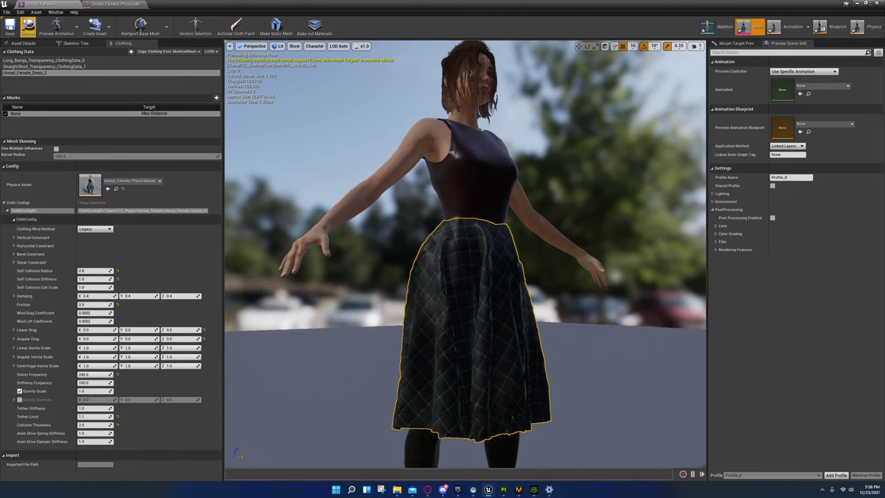
- Return to the level editor, play the level full screen and view the character's skirt from below
click(855, 5)
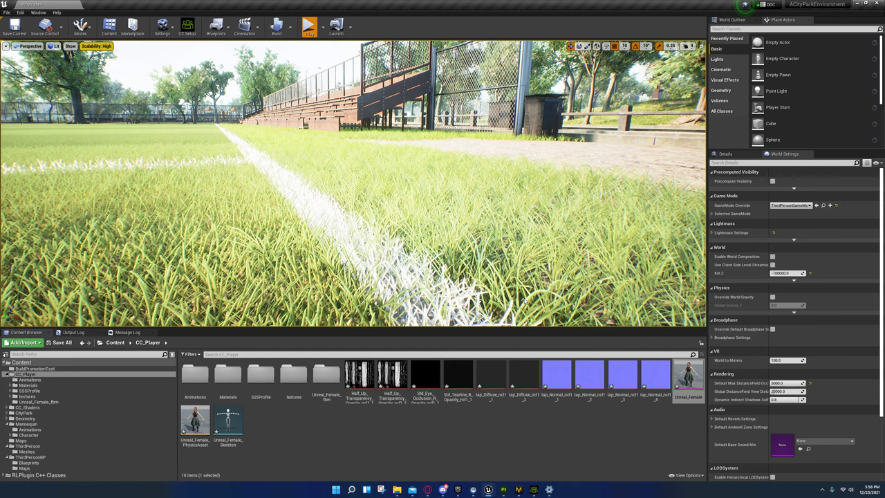
click(309, 28)
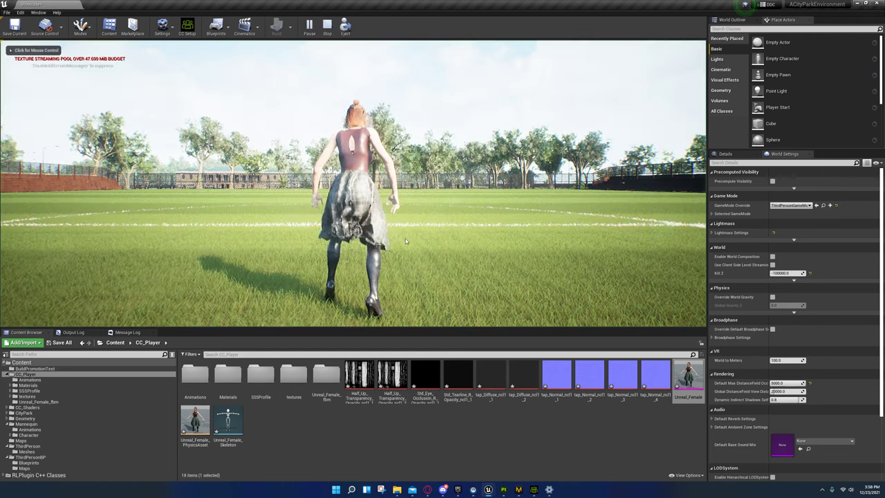
key(w)
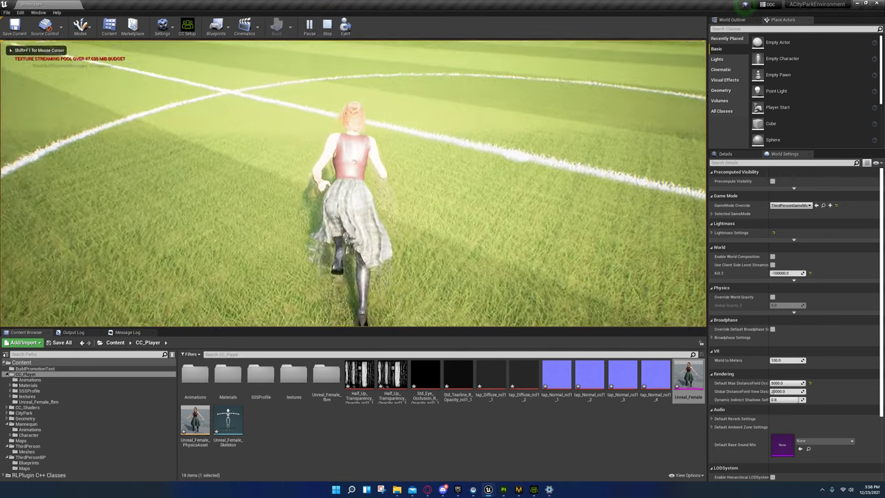
key(F11)
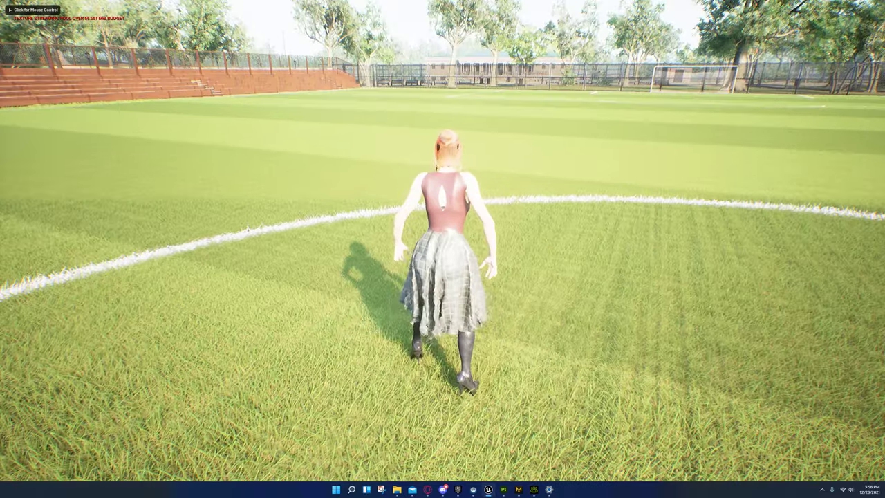
click(443, 249)
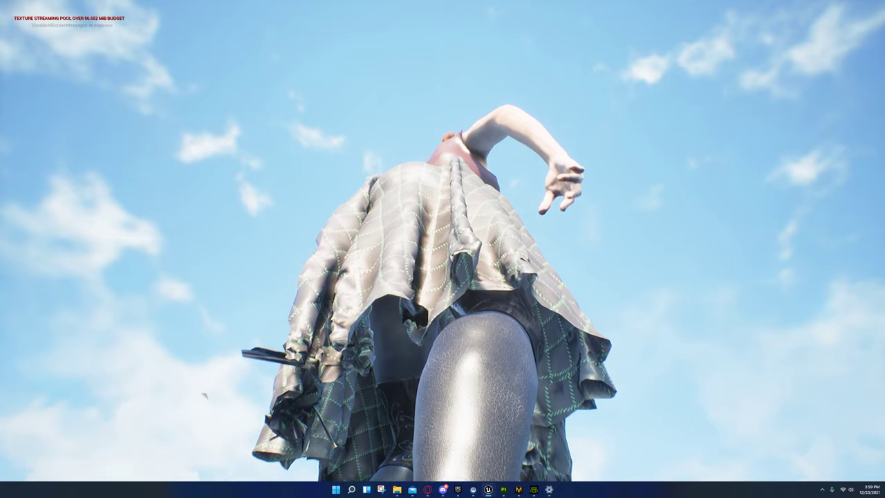
- Run the character across the field in several directions to check the skirt's motion, and stop the play session
key(w)
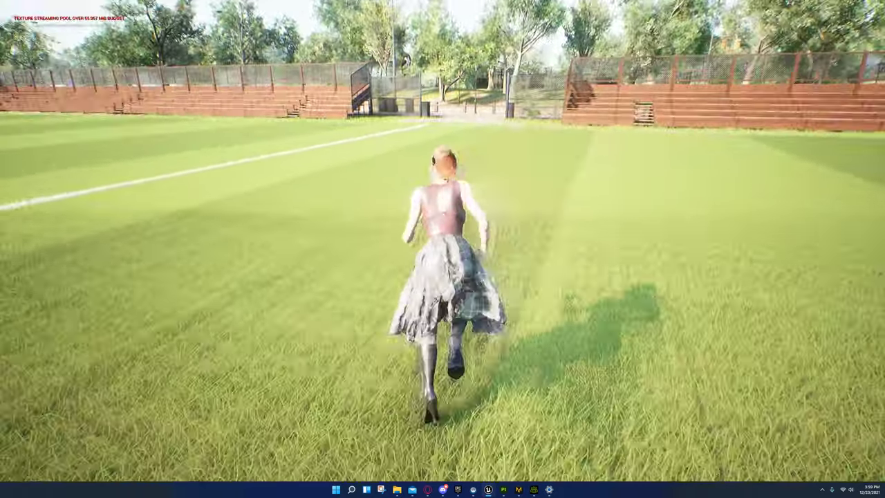
key(d)
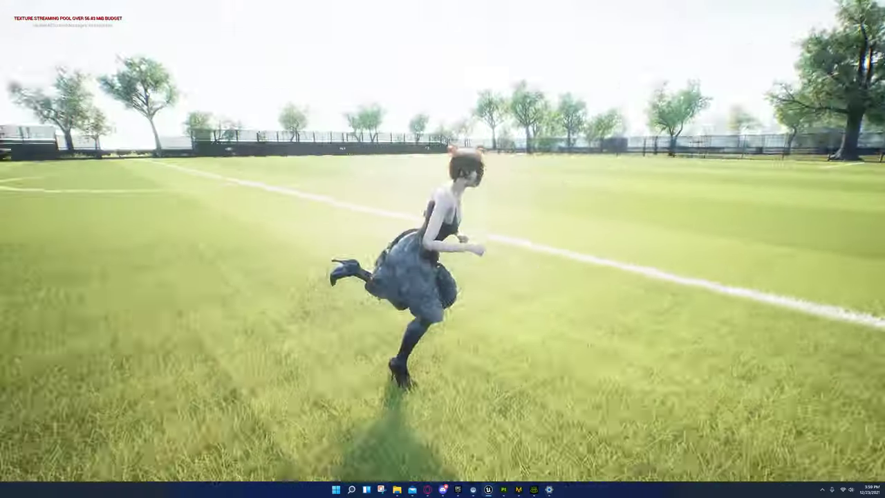
key(s)
key(w)
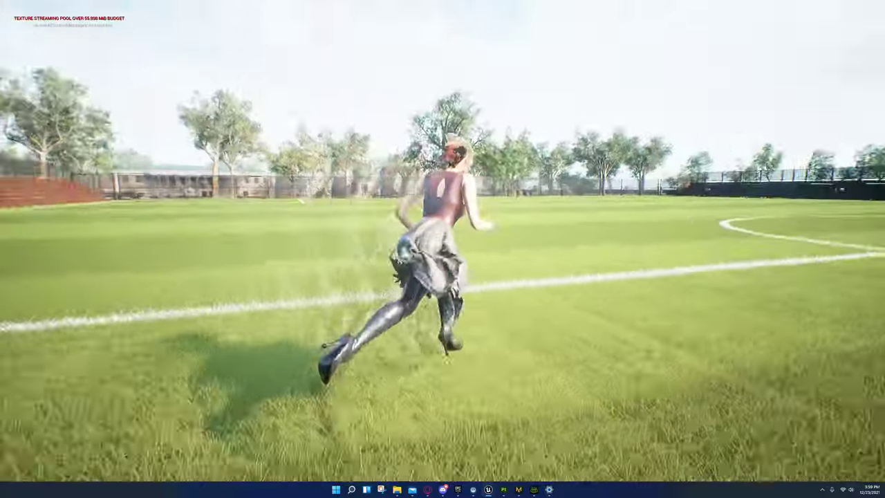
key(shift+F1)
key(Escape)
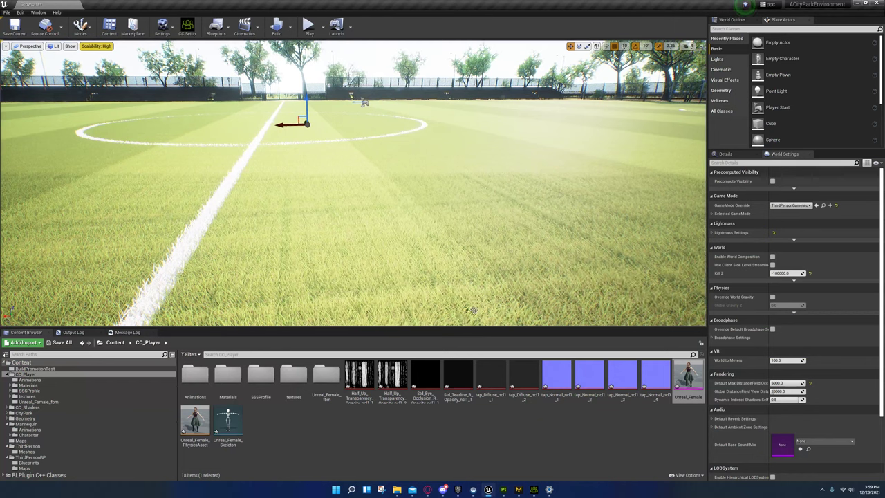
- Reopen the Unreal_Female skeletal mesh and activate cloth painting to show the dress's mask around the hem
double_click(679, 381)
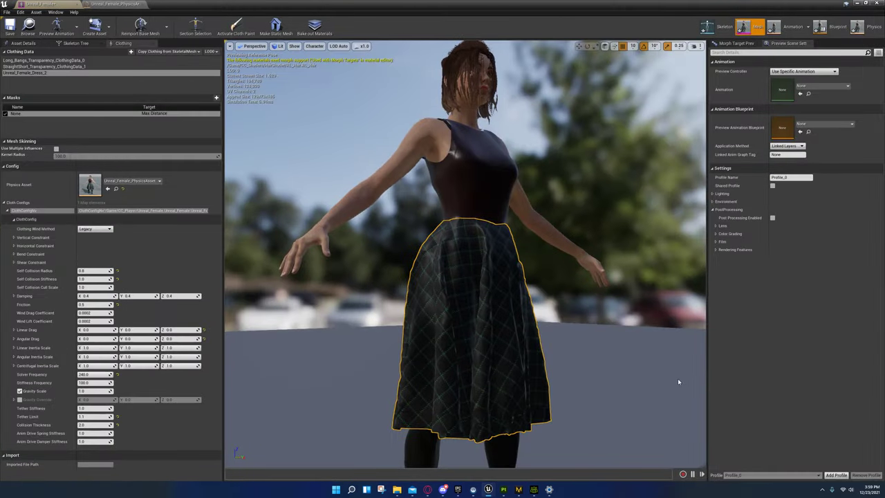
right_drag(572, 336, 579, 411)
key(w)
key(s)
click(238, 27)
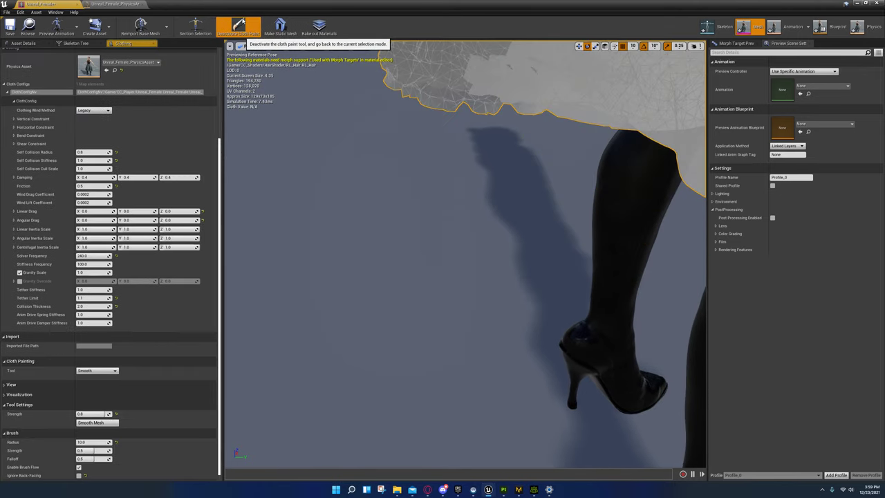
right_drag(408, 270, 409, 271)
right_drag(365, 305, 366, 305)
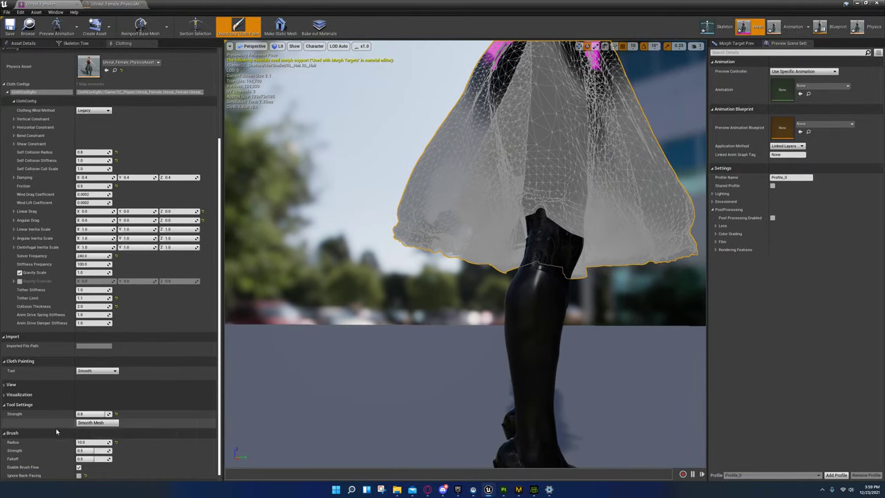
- Set the cloth painting View Max to 200 and check the mask shading over the whole skirt
click(4, 385)
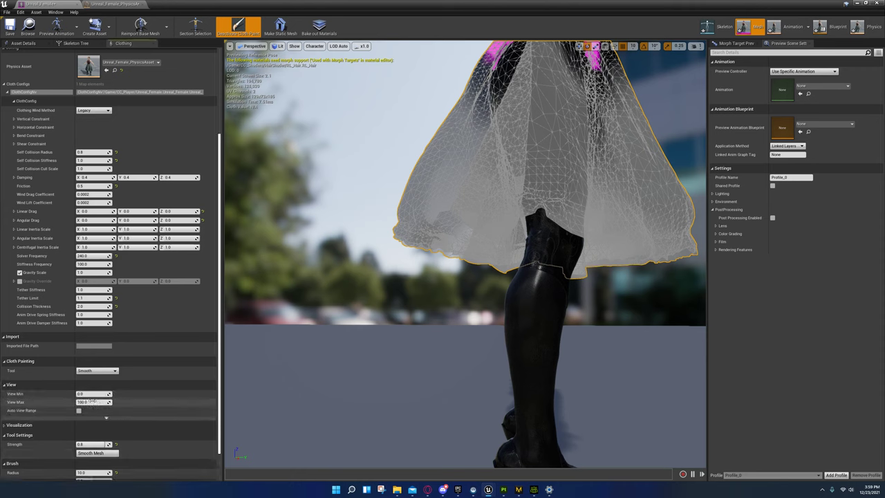
click(91, 402)
scroll(9, 388, down, 2)
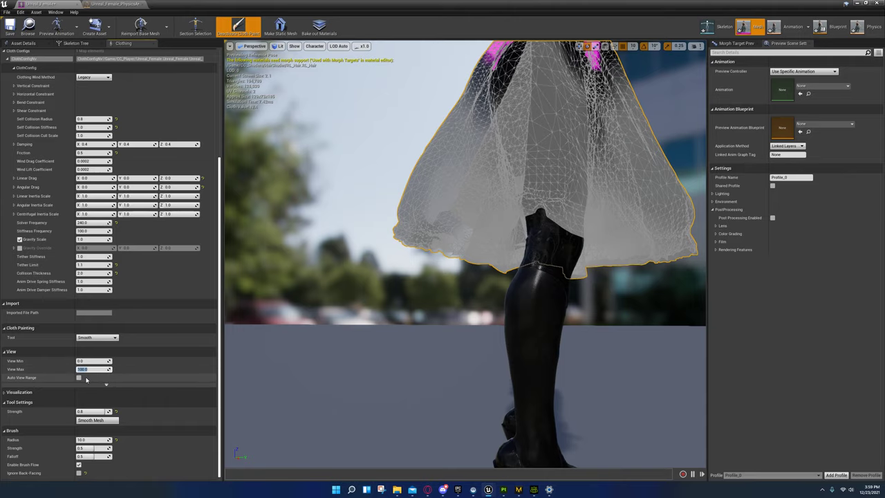
key(Return)
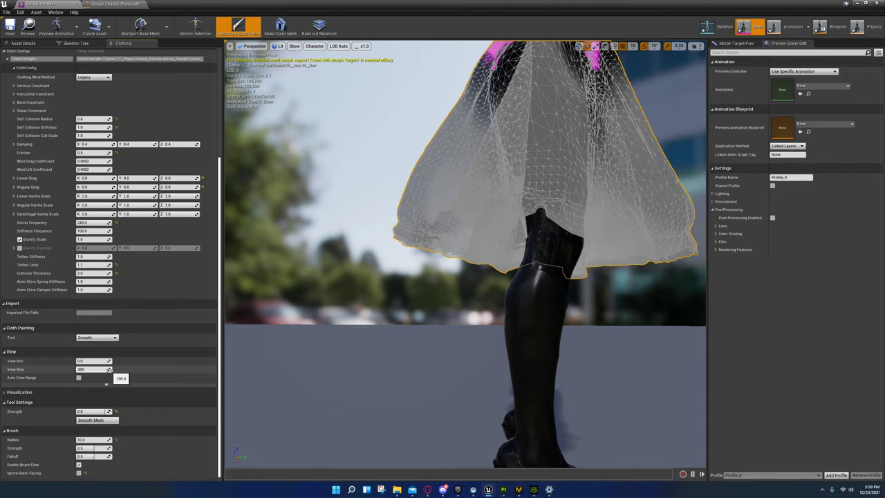
key(Return)
mouse_move(460, 364)
right_down()
mouse_move(479, 304)
mouse_move(464, 404)
mouse_move(479, 356)
mouse_move(474, 363)
right_up()
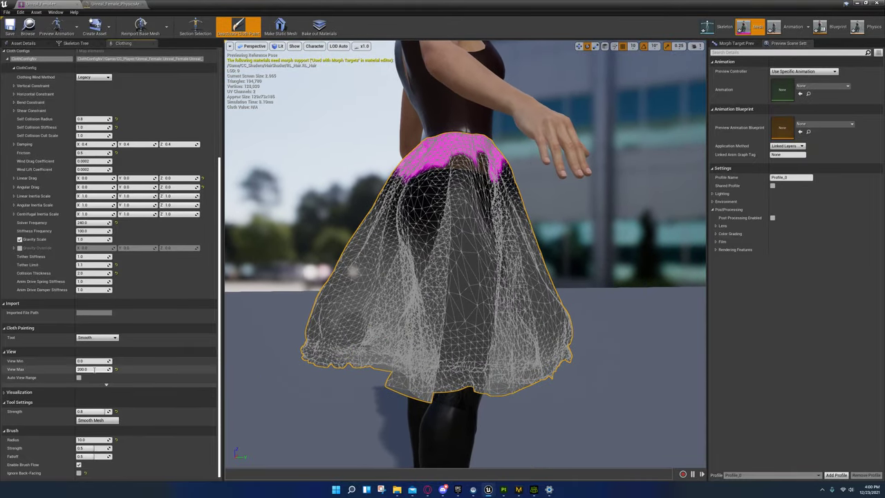
- Try a View Max of 100 and a higher View Min for the mask, and return them to 200 and 0
key(Return)
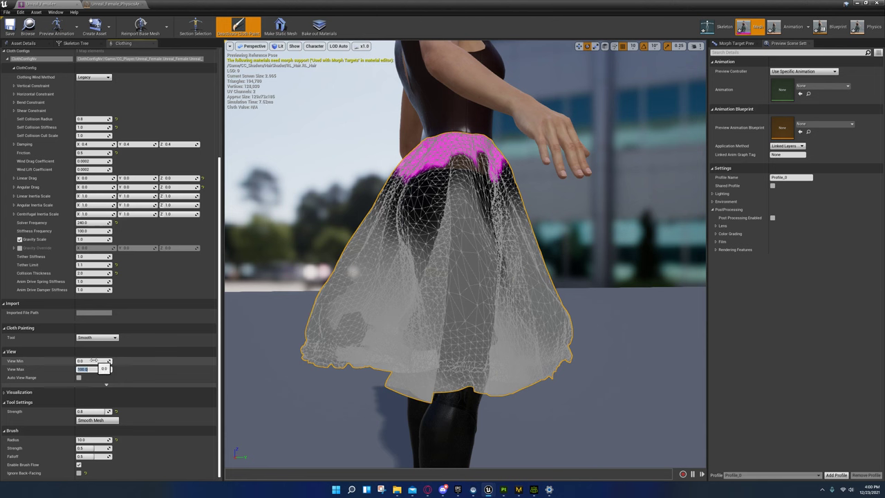
key(Return)
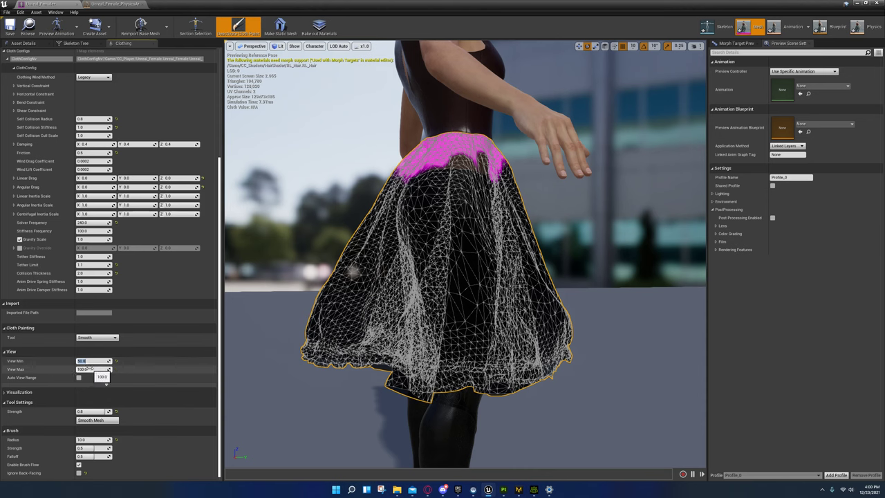
text(0)
key(Return)
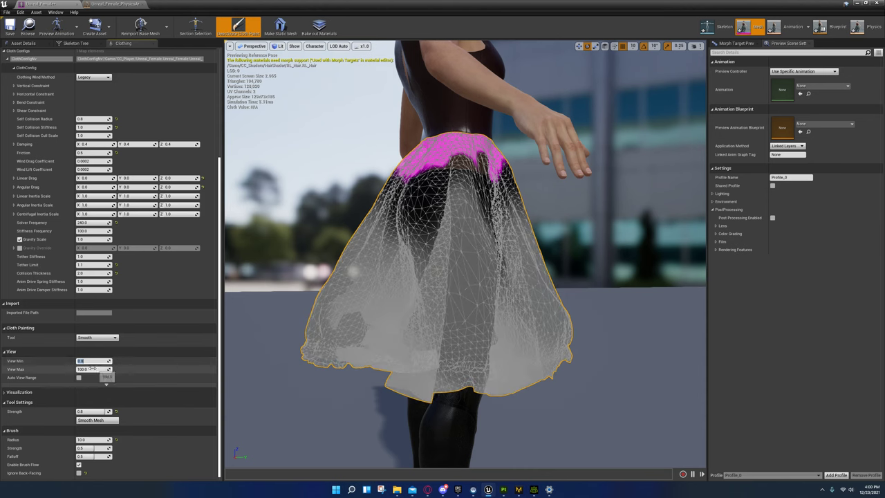
click(92, 368)
text(200)
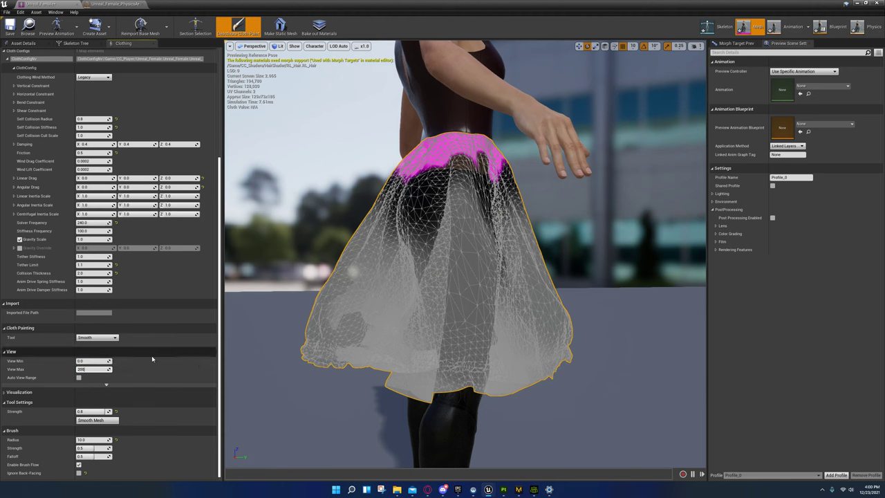
key(Return)
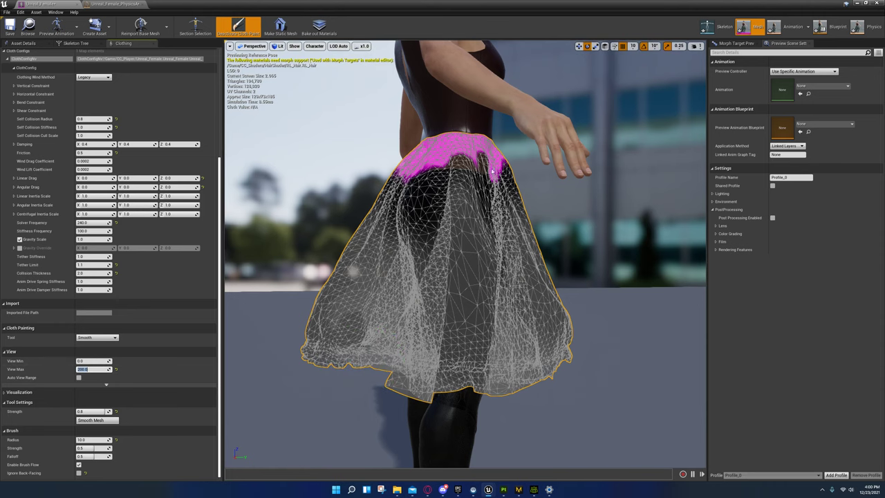
- Examine the dress's cloth mask from the back and front of the skirt
middle_drag(378, 390, 372, 390)
right_drag(371, 390, 448, 410)
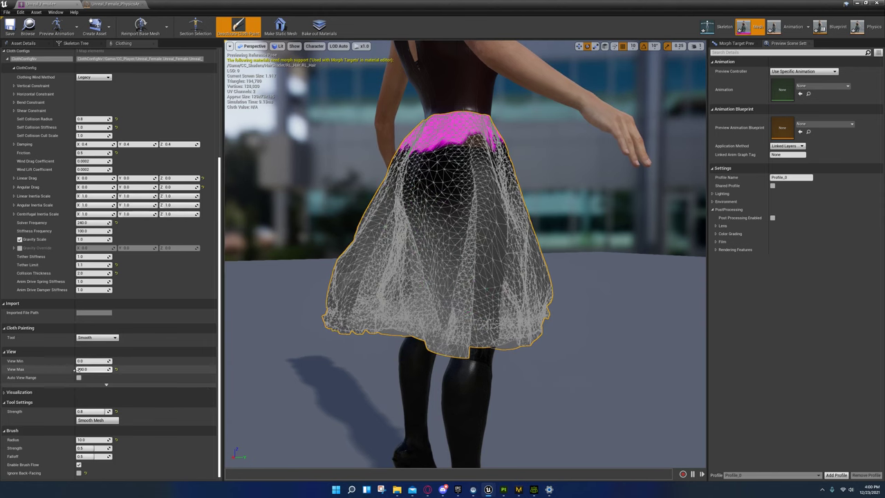
mouse_move(418, 371)
right_down()
mouse_move(533, 366)
mouse_move(477, 356)
mouse_move(467, 370)
right_up()
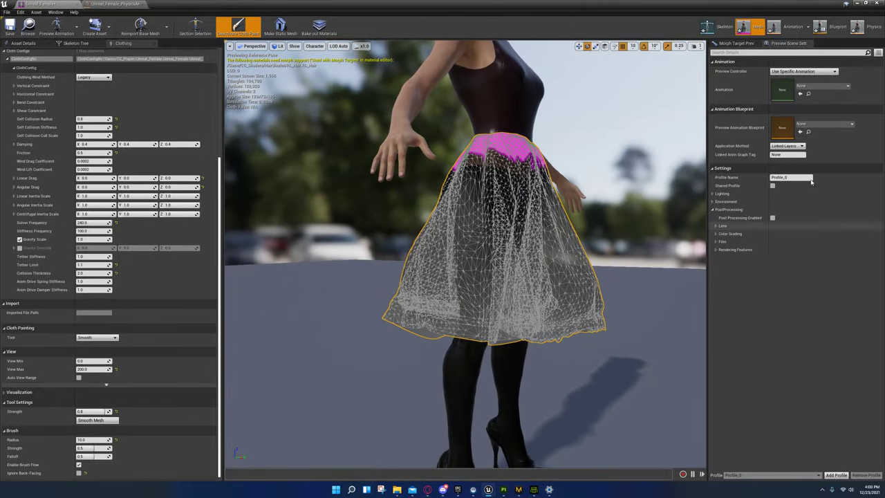
- Play the level again from the level editor to check the skirt on the standing character, and stop the session
click(856, 4)
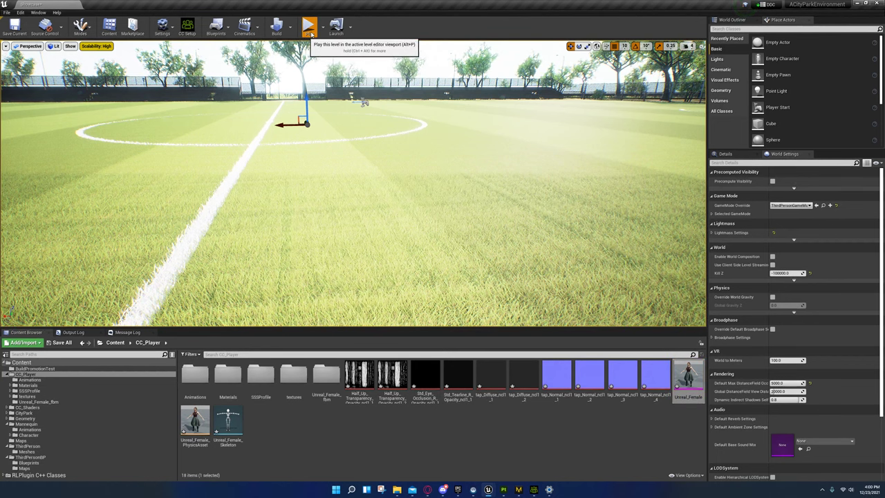
click(309, 29)
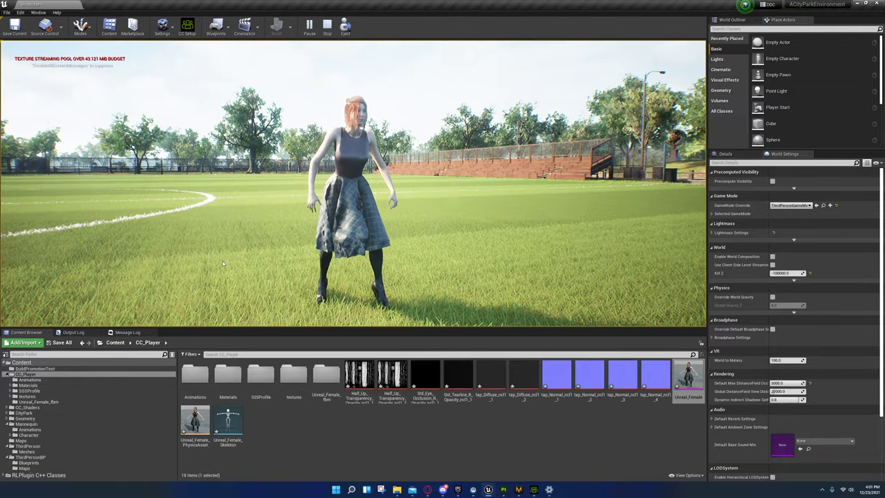
key(Escape)
- Return to the Unreal_Female mesh editor, deactivate cloth painting and view the simulated skirt up close
mouse_move(533, 491)
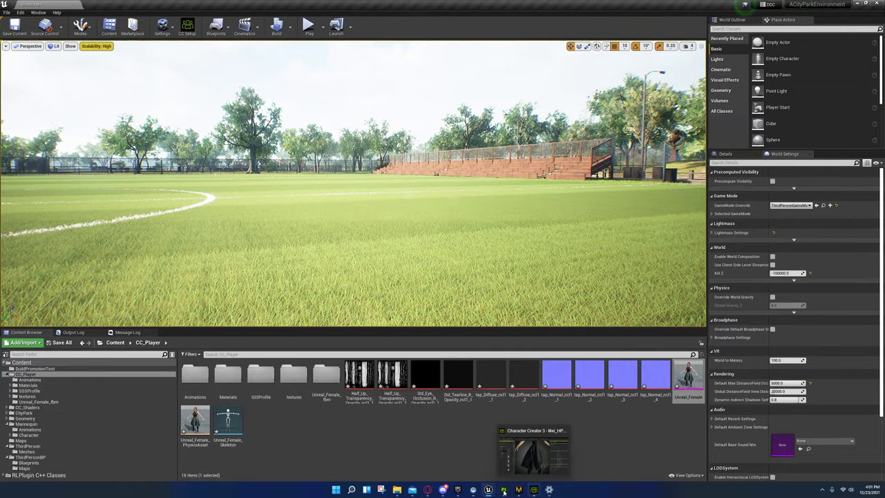
click(529, 457)
right_drag(528, 316, 387, 318)
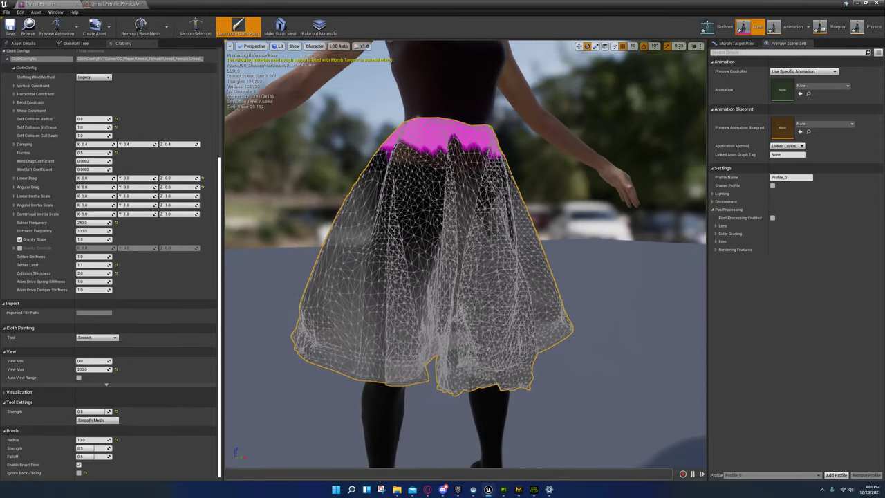
click(239, 27)
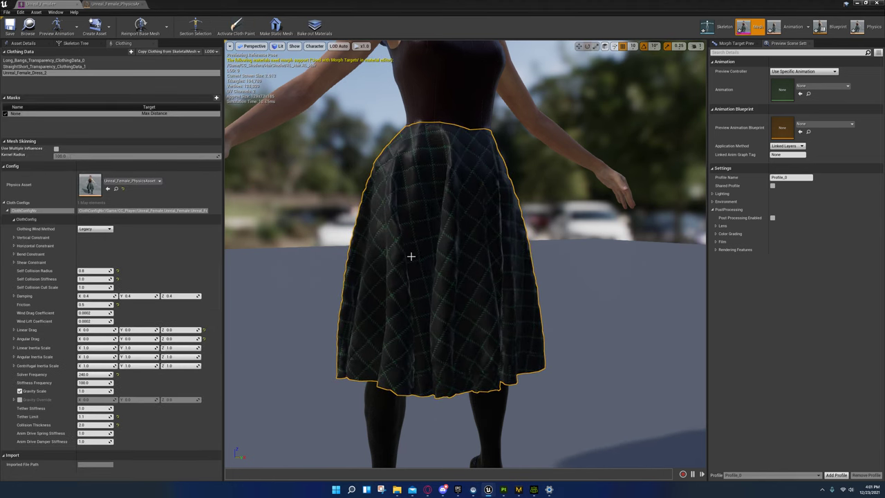
mouse_move(463, 287)
alt+mouse_down()
mouse_move(539, 277)
mouse_move(470, 294)
mouse_move(525, 238)
mouse_move(484, 276)
mouse_move(588, 283)
mouse_move(526, 277)
mouse_move(429, 332)
mouse_move(372, 392)
mouse_move(471, 345)
mouse_move(449, 311)
mouse_move(462, 287)
alt+mouse_up()
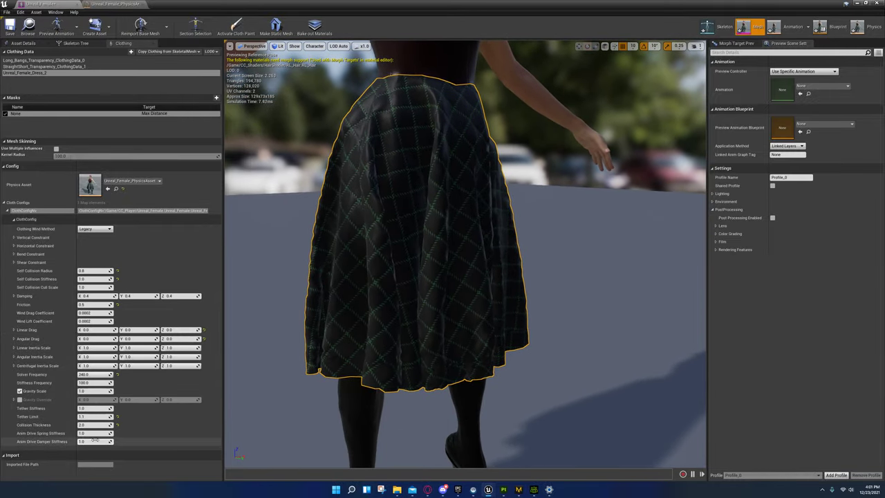
- Preview the ThirdPerson_IdleRun_2D blend space and examine the skirt's folds and body collision from several sides
click(67, 28)
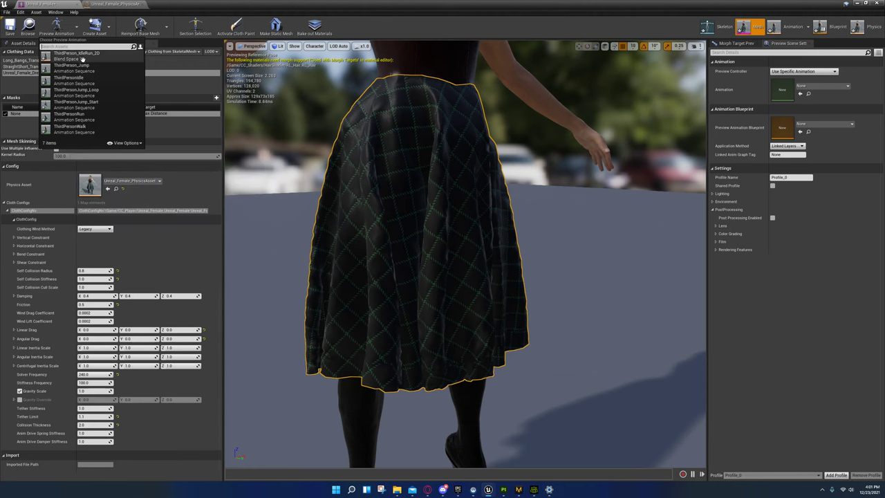
click(82, 55)
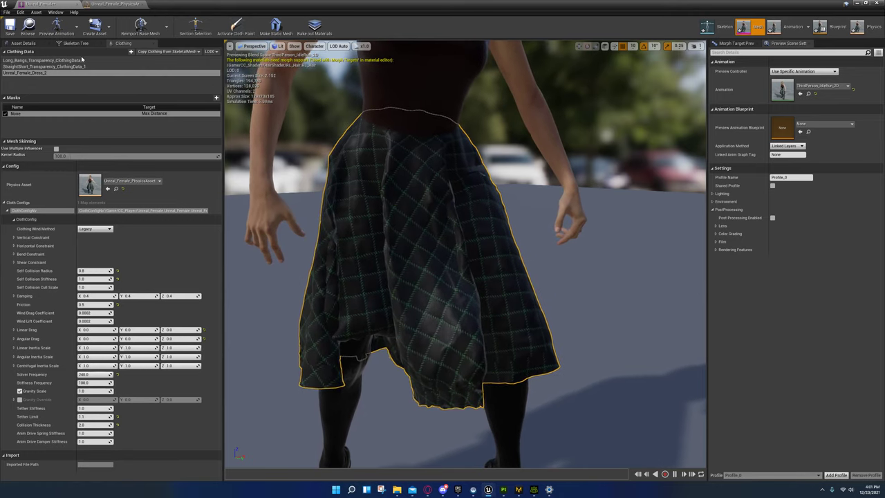
right_drag(421, 310, 488, 273)
key(w)
key(s)
key(a)
key(s)
key(w)
key(s)
key(s)
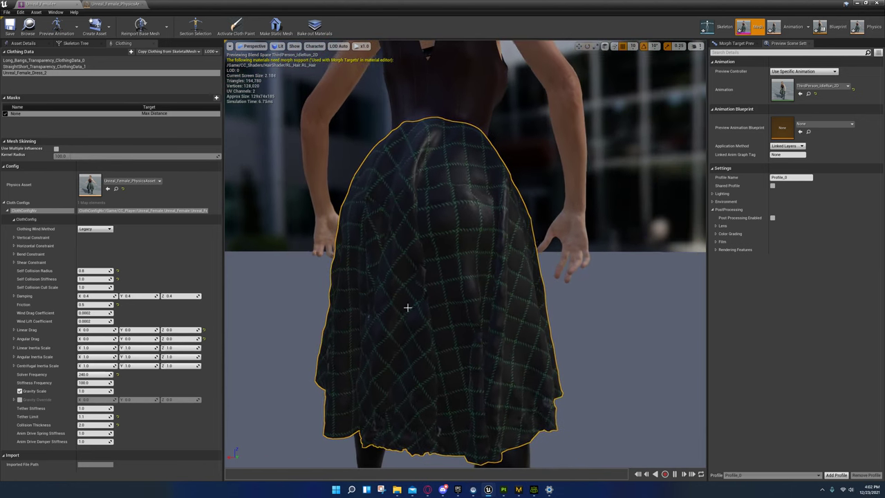
- Switch the preview to the ThirdPersonWalk animation and examine the moving skirt from behind and around to the front
click(70, 31)
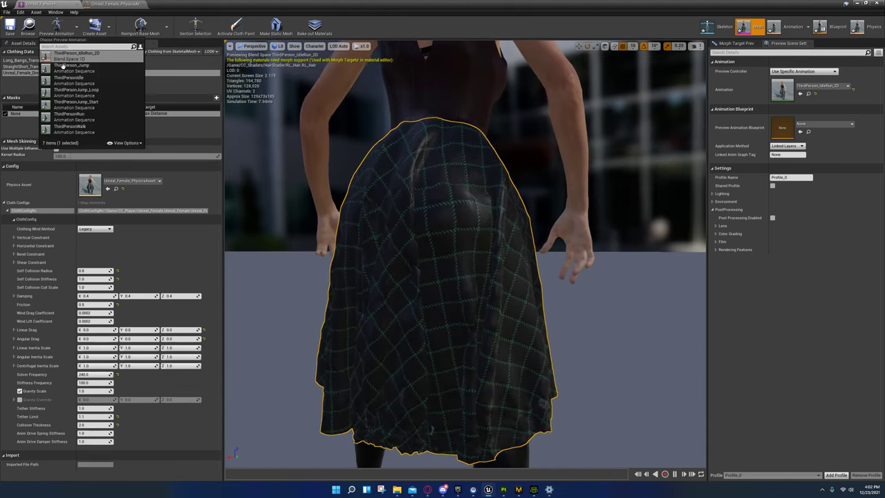
click(69, 129)
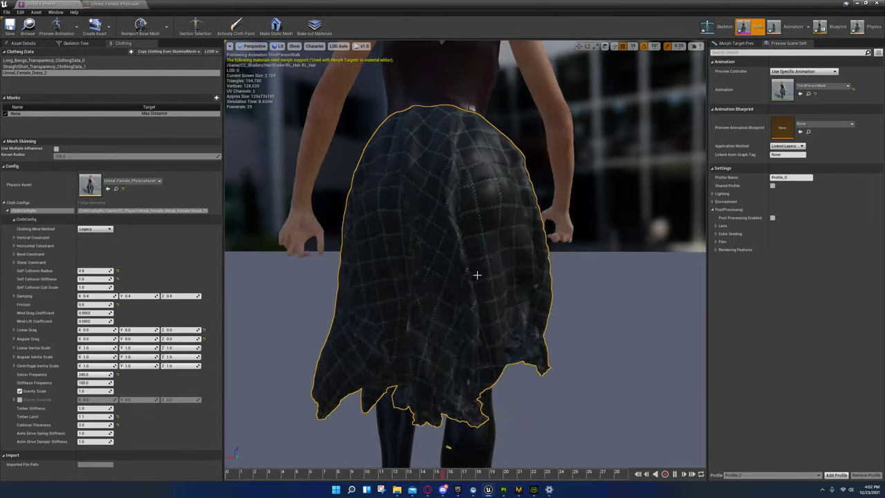
alt+drag(542, 269, 636, 271)
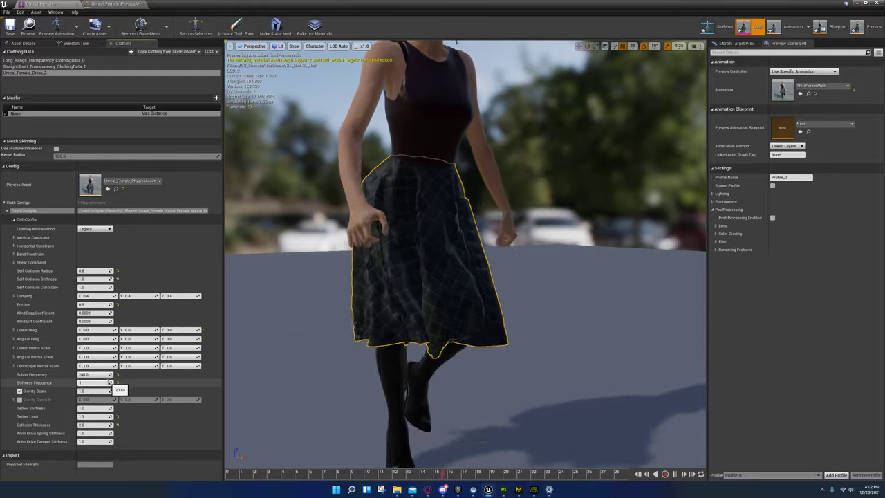
- Set the dress cloth's collision thickness to 3.0
click(93, 424)
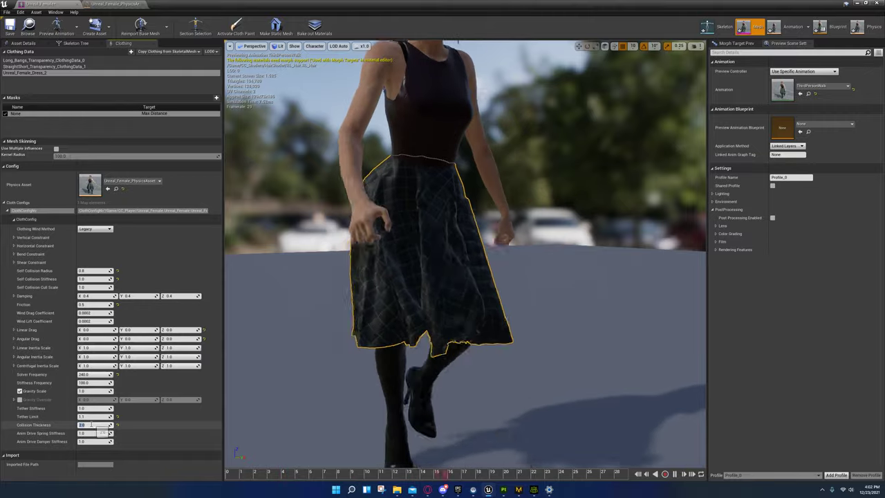
text(3)
click(94, 424)
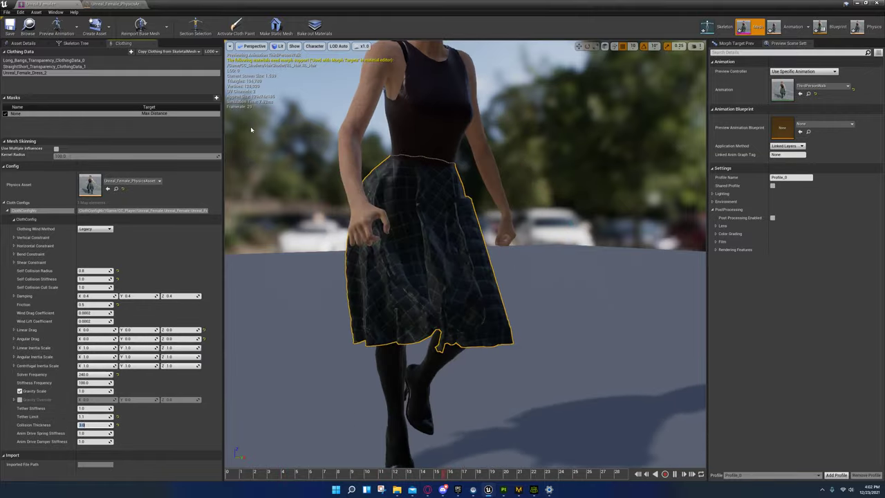
- Clear the preview animation and examine the skirt around the legs in the reference pose
click(815, 92)
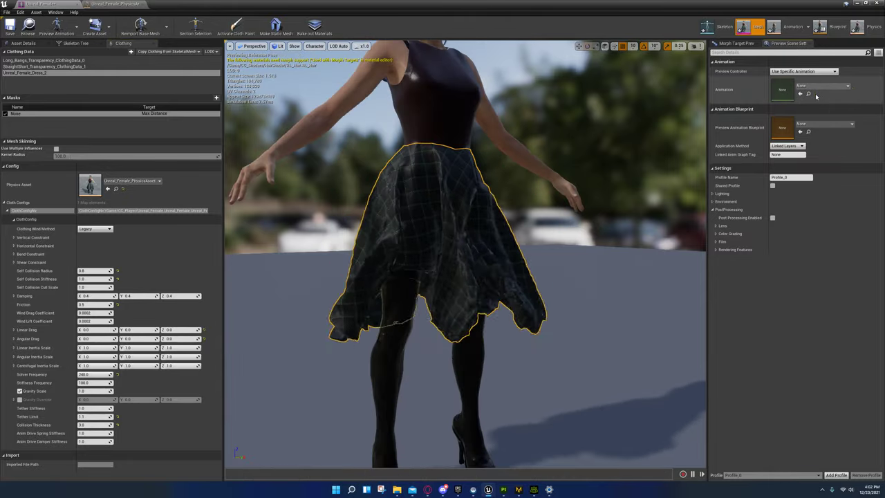
right_drag(465, 254, 459, 273)
scroll(464, 256, down, 8)
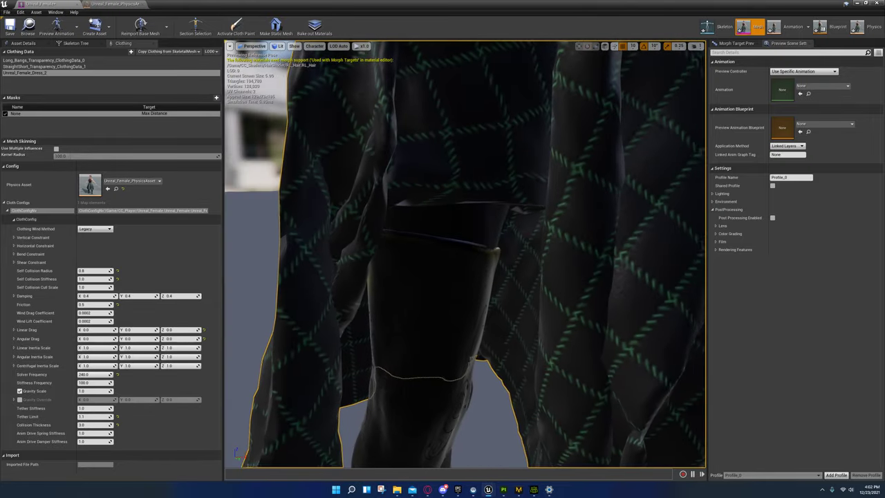
scroll(465, 256, down, 8)
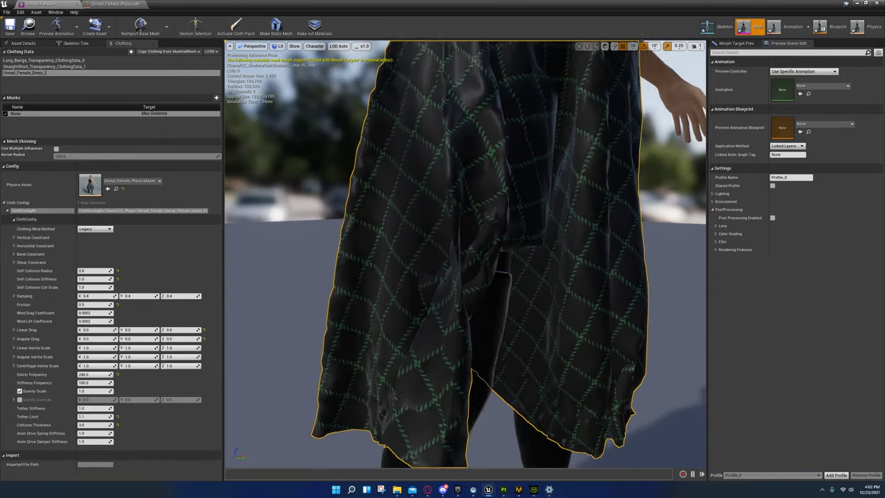
- Try a collision thickness of 2.0 on the dress cloth, and set it back to 3.0
click(95, 425)
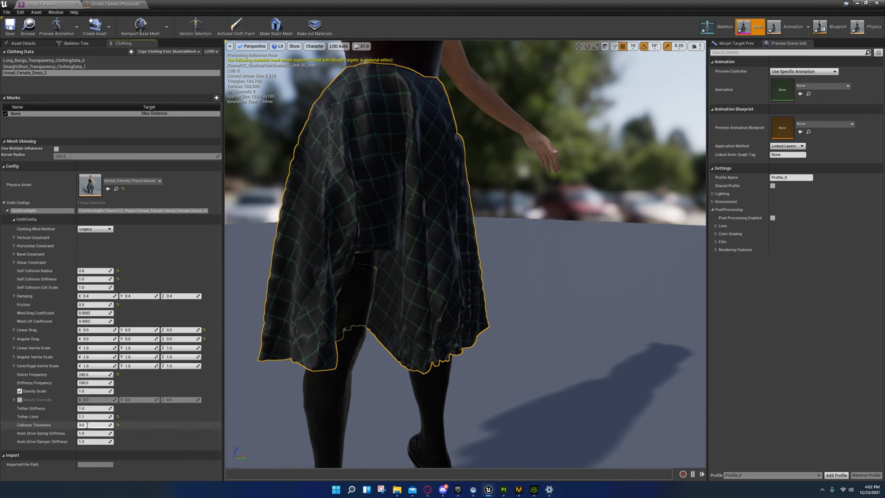
key(Return)
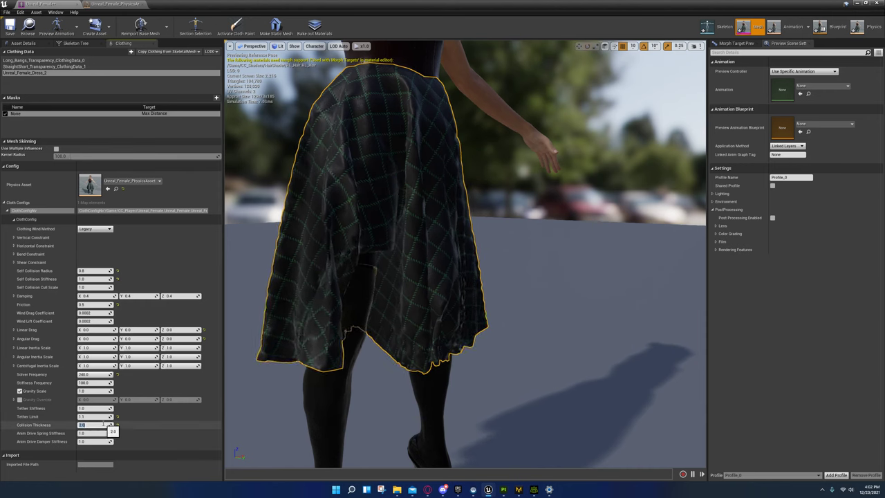
key(Return)
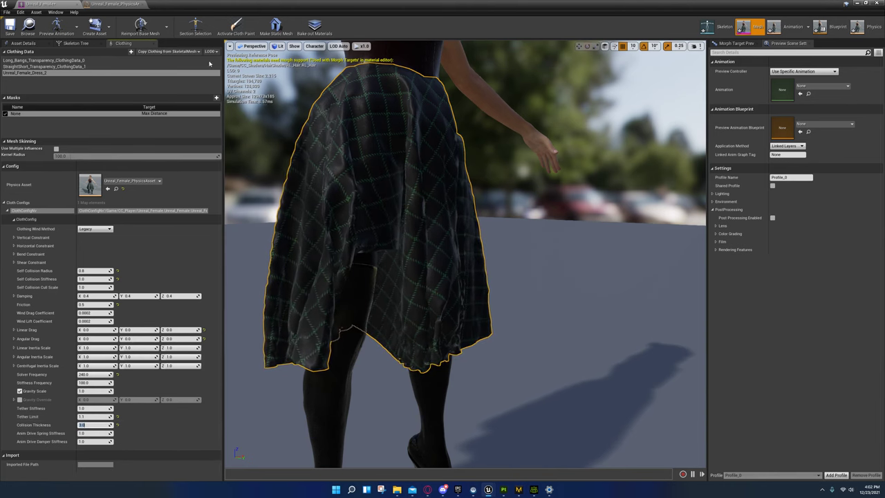
- Restart the skirt simulation by toggling cloth painting on and off, and try the other clothing wind method
click(231, 31)
click(229, 31)
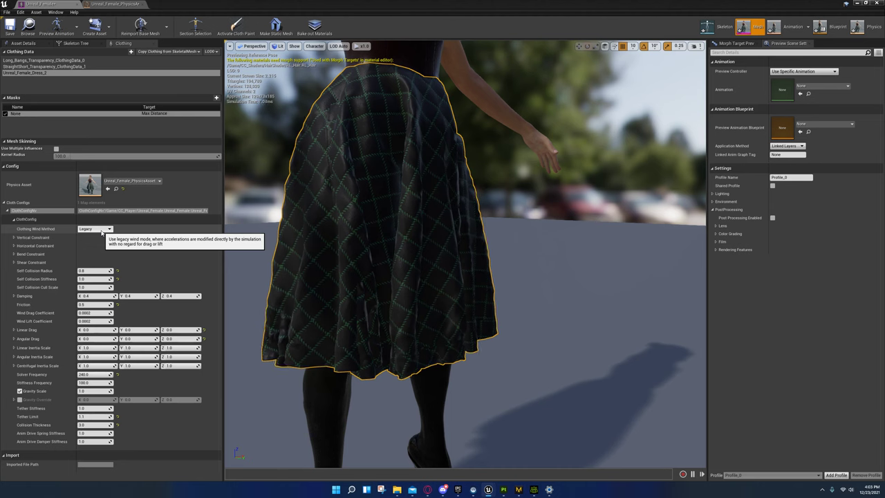
click(101, 229)
click(90, 239)
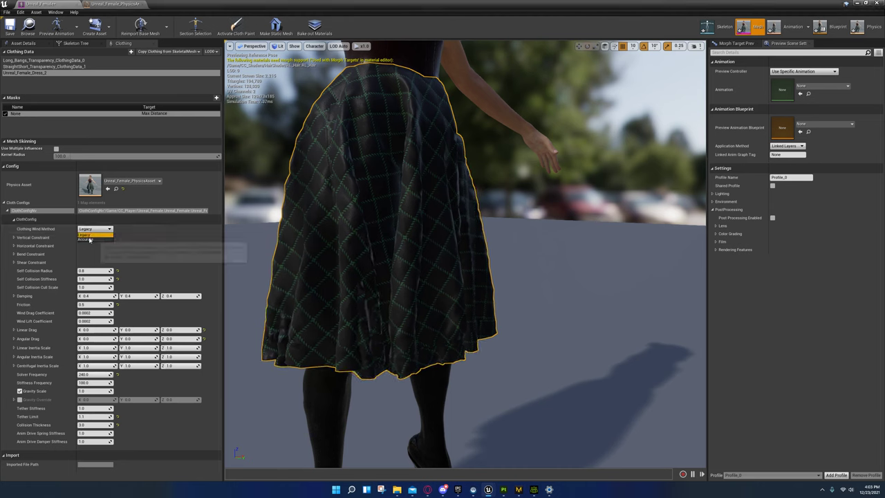
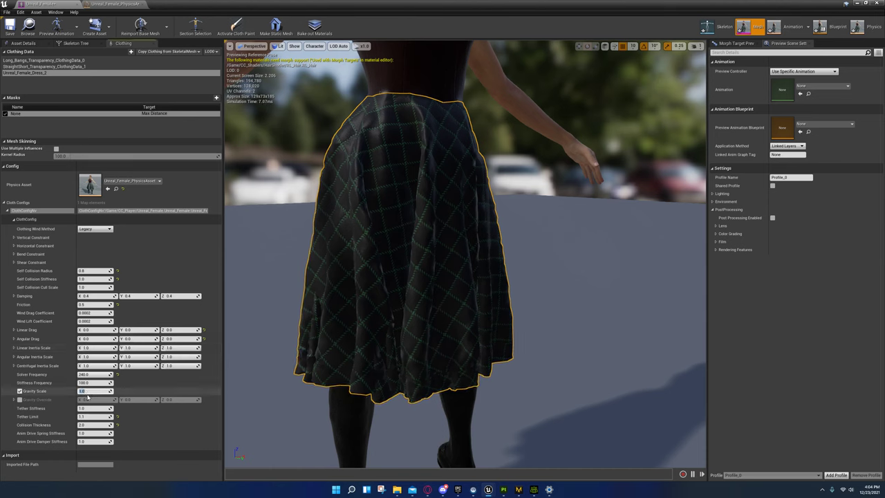
- Set the dress cloth's gravity scale to 0.8 and save the Unreal_Female mesh
key(Return)
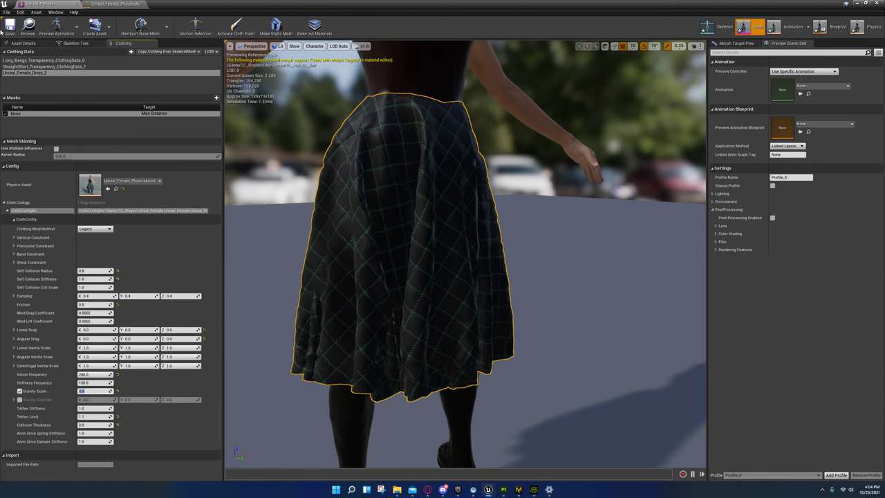
click(11, 29)
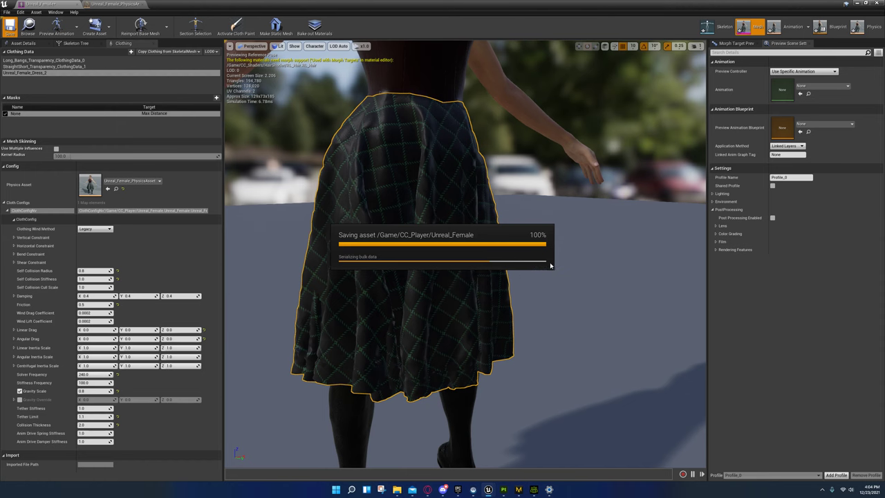
- Play the level from the level editor, move the character to check the skirt, and stop the session
click(858, 3)
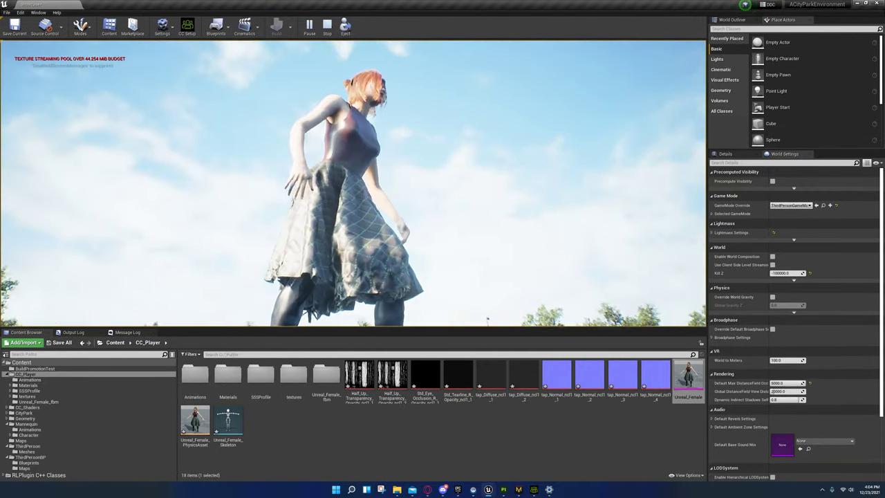
key(w)
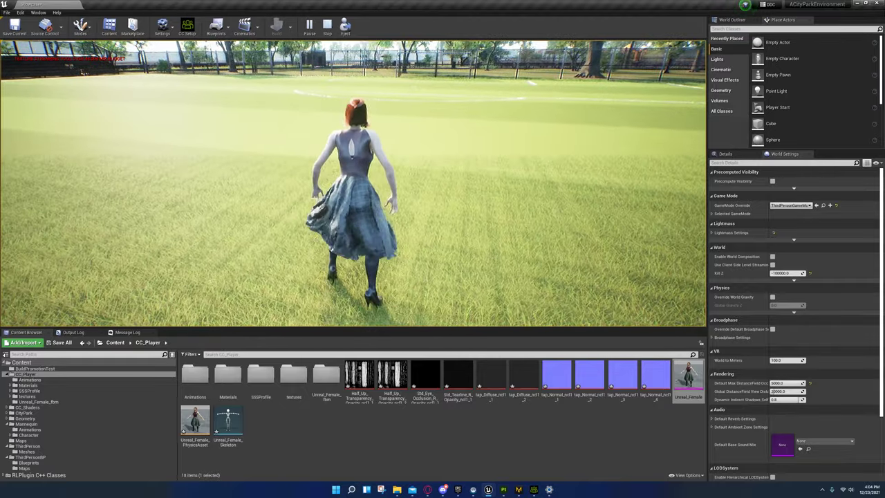
key(Escape)
- In the Unreal_Female mesh editor, set the dress's self collision radius to 2.0 and self collision stiffness to 0.5
mouse_move(491, 492)
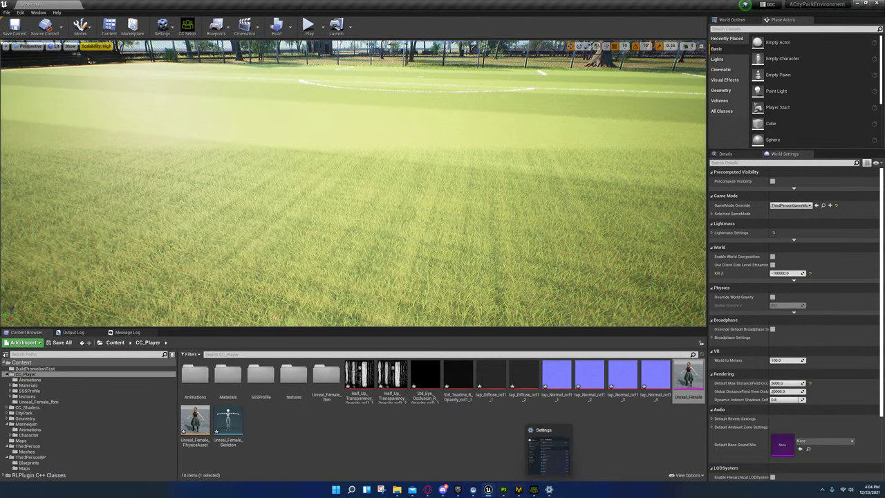
click(518, 454)
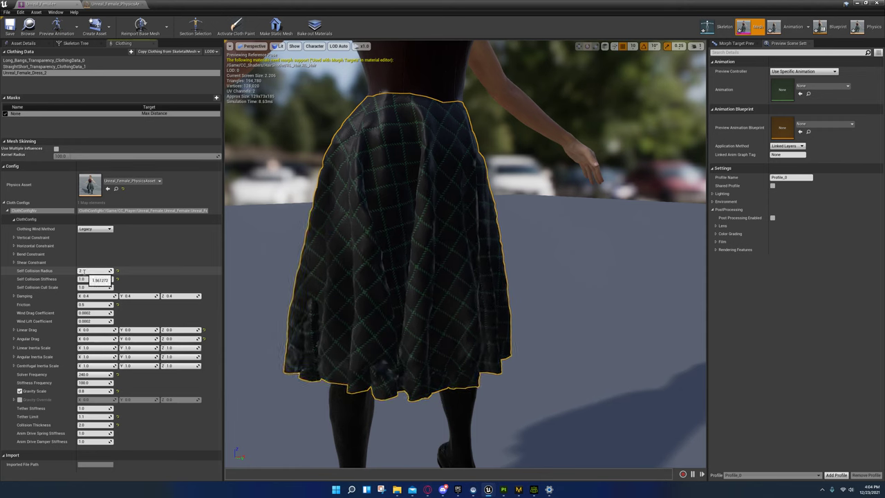
key(Return)
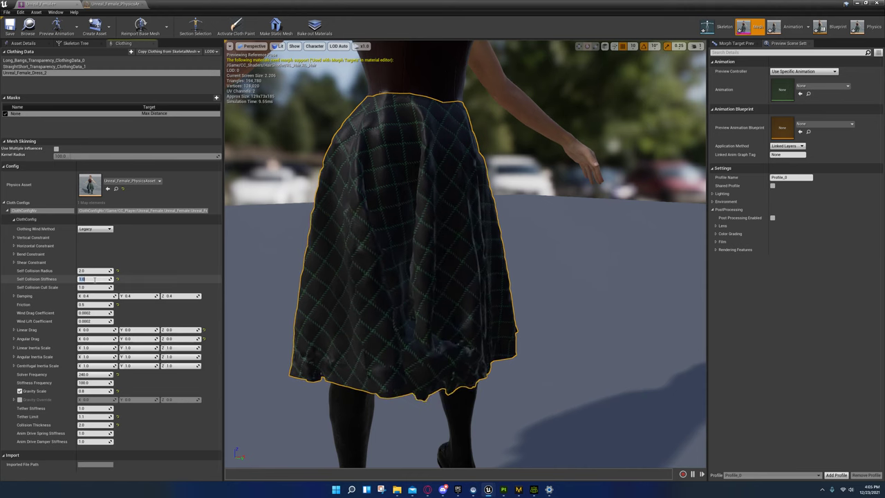
click(95, 279)
text(5)
key(Return)
- Examine the skirt from several sides in the reference pose and in the ThirdPerson_IdleRun_2D blend space preview
alt+drag(432, 321, 608, 320)
alt+drag(525, 320, 615, 321)
scroll(546, 322, down, 6)
right_drag(470, 290, 657, 286)
right_drag(498, 283, 432, 273)
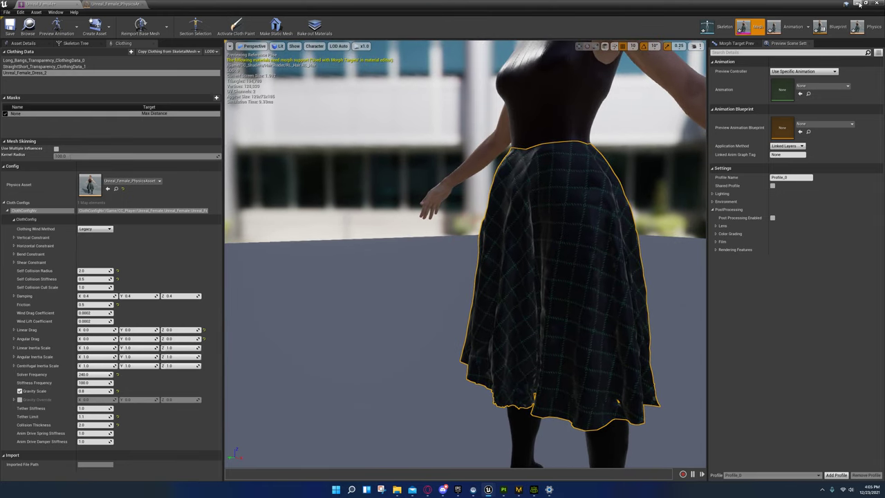
click(72, 35)
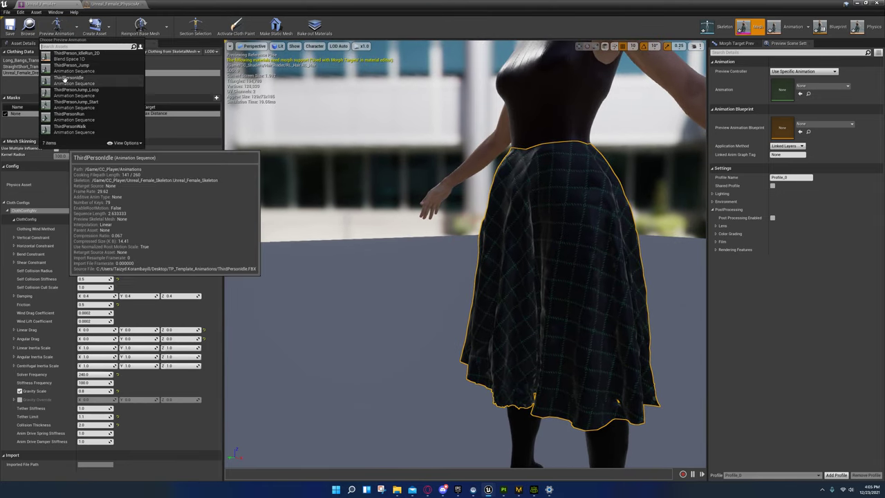
click(76, 55)
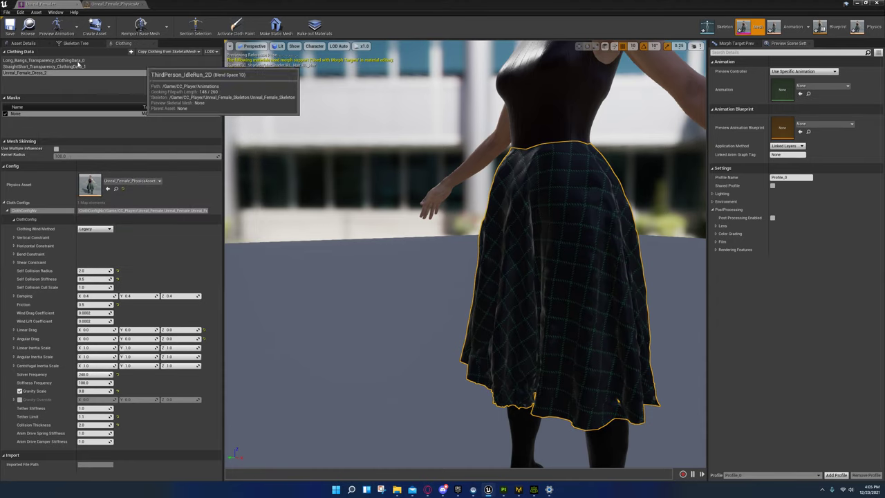
alt+drag(465, 256, 698, 266)
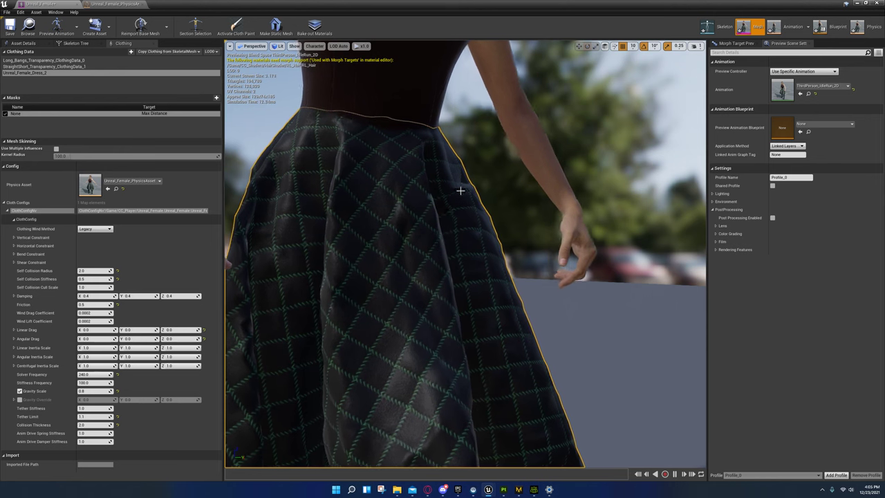
mouse_move(430, 324)
right_down()
mouse_move(430, 387)
mouse_move(442, 381)
mouse_move(430, 325)
right_up()
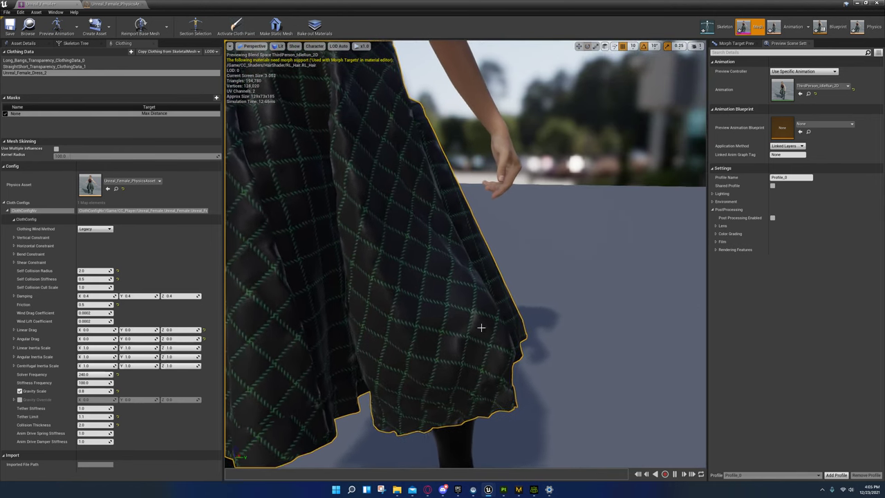
- Play the level in the level editor, run the character forward to check the skirt's movement, and stop the session
click(857, 4)
key(super+Down)
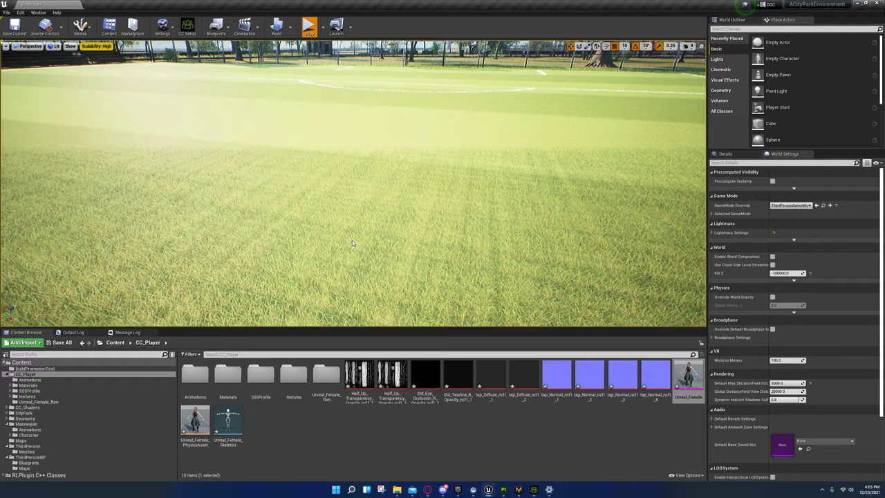
key(alt+p)
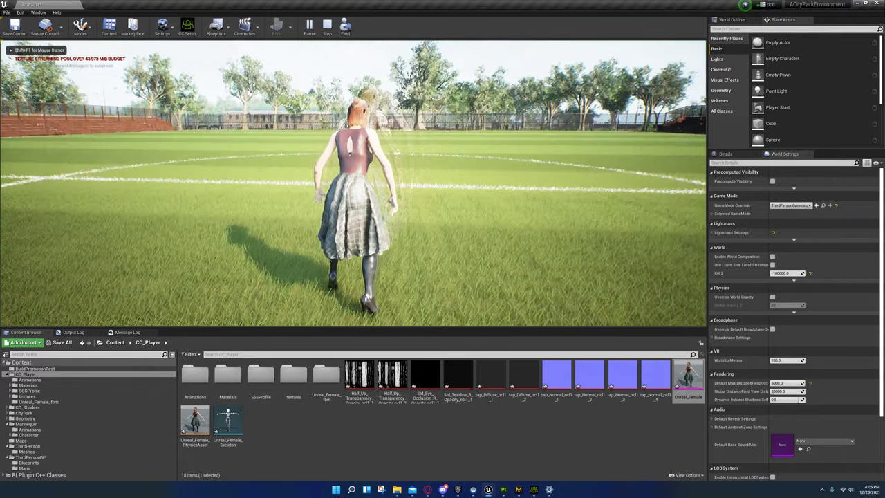
key(w)
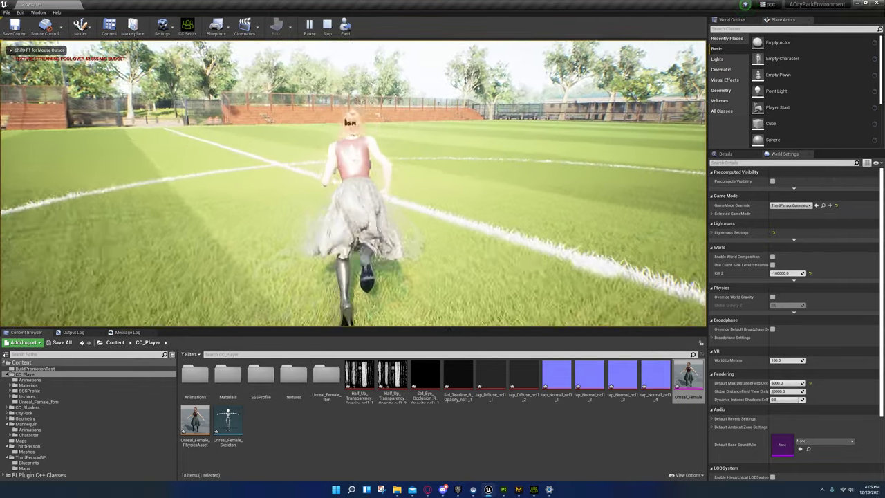
key(w)
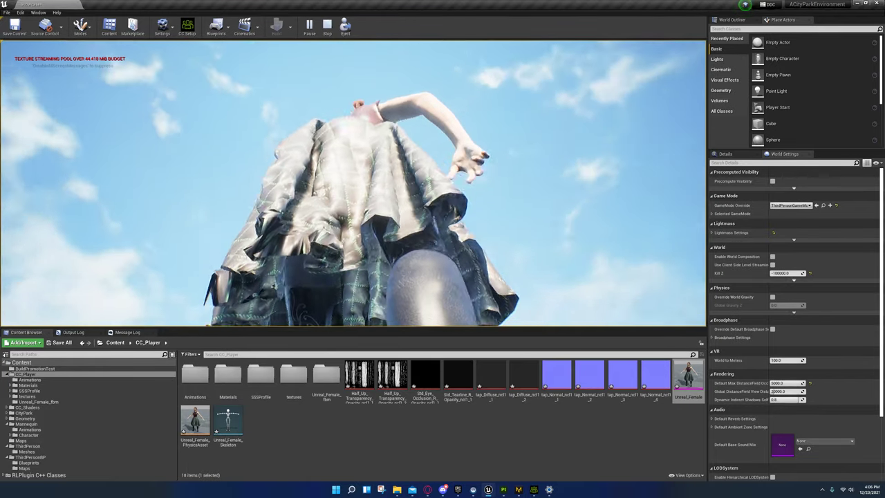
key(Escape)
key(Escape)
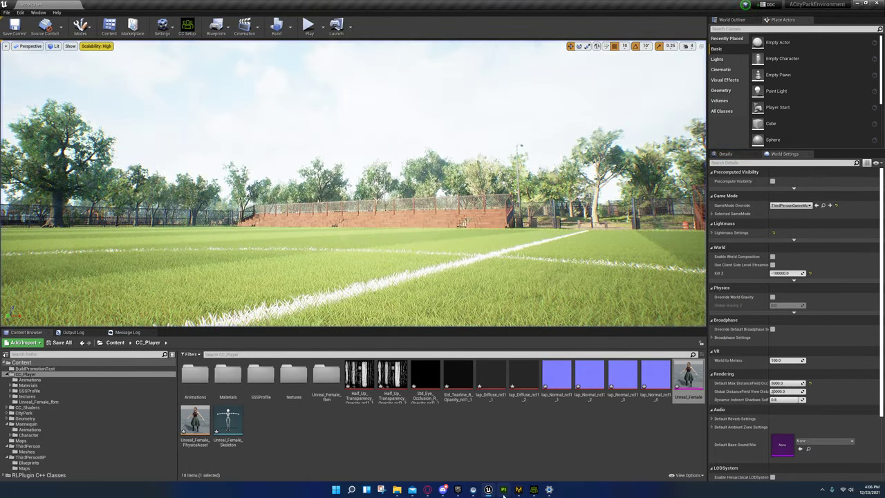
- Reopen the Unreal_Female mesh editor, activate cloth painting and set the mask's View Max to 100
mouse_move(487, 492)
click(524, 460)
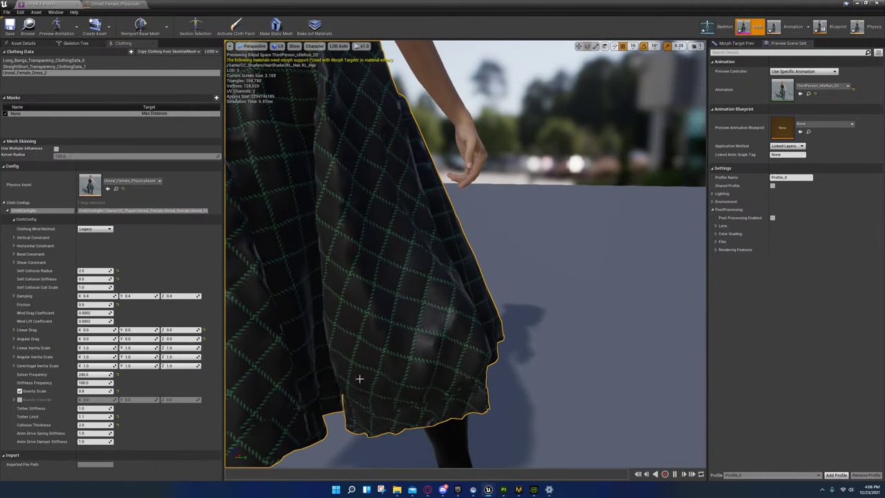
click(237, 28)
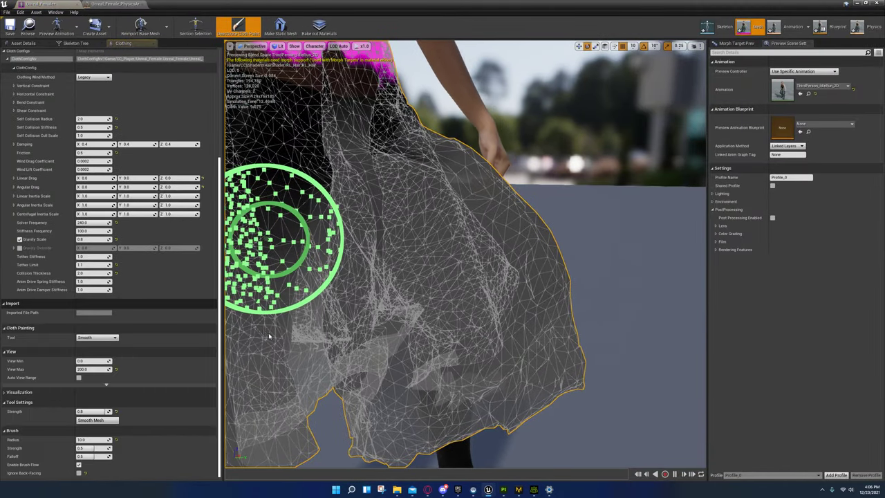
scroll(499, 238, down, 5)
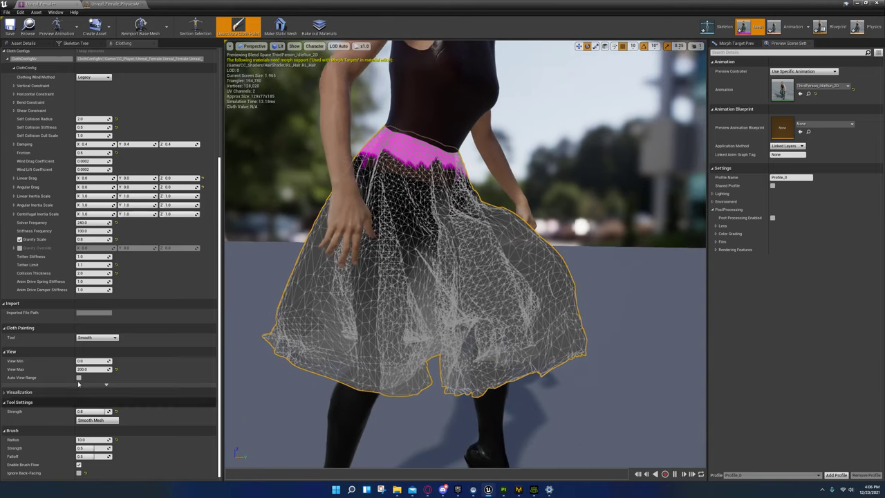
click(92, 369)
text(1100)
key(Return)
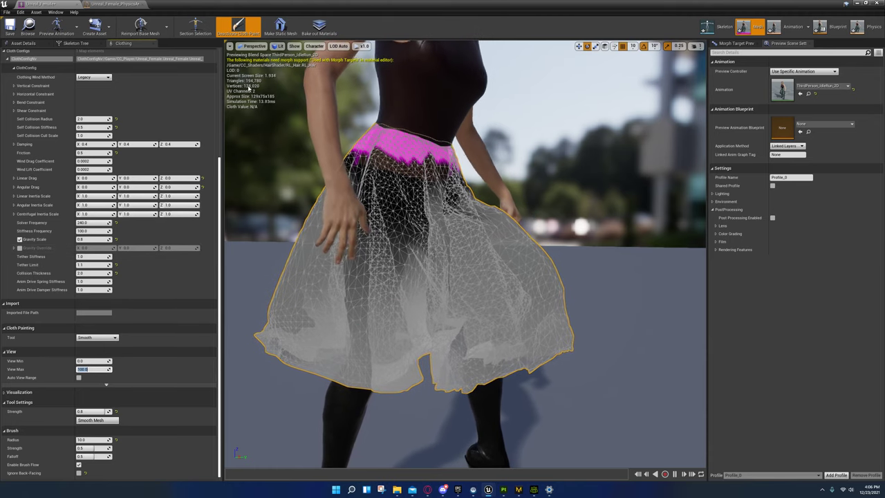
- Clear the preview animation and examine the skirt's painted cloth mask in the reference pose
click(817, 94)
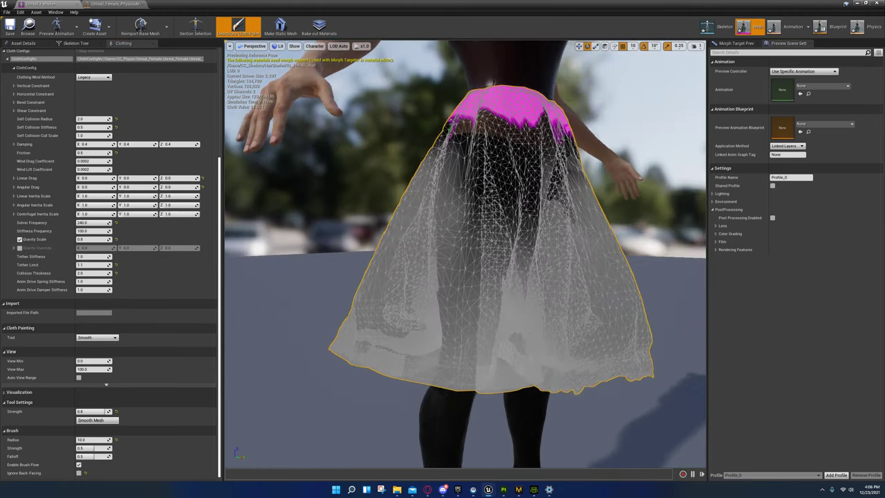
right_drag(484, 249, 449, 221)
right_drag(242, 156, 257, 157)
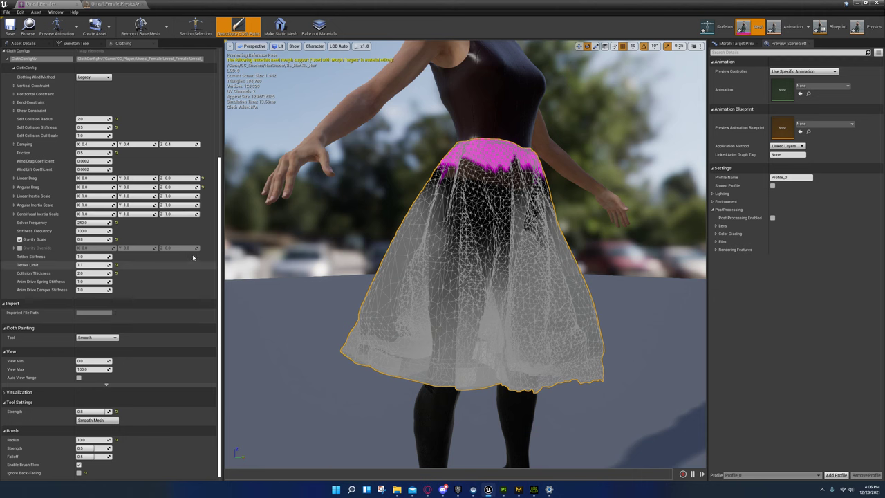
- Return to the level editor from the Unreal_Female mesh editor
click(856, 4)
mouse_move(519, 490)
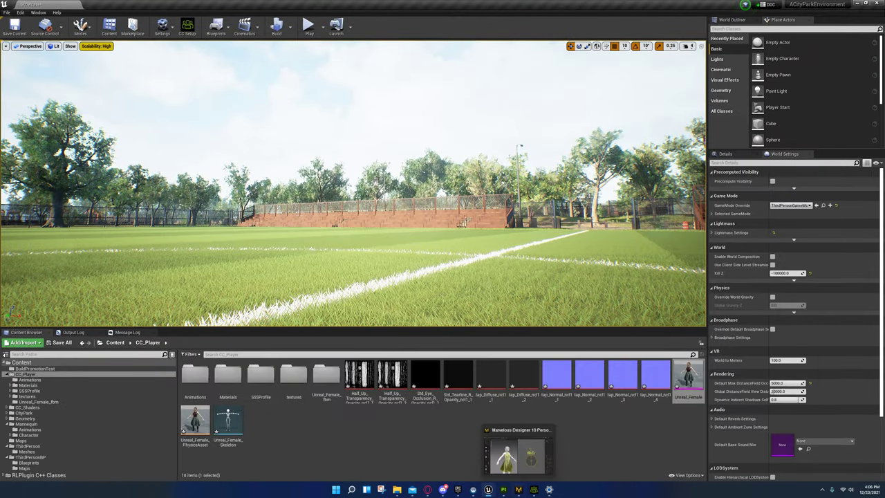
- Reopen the Unreal_Female mesh editor, set the dress cloth's Tether Limit to 15 and deactivate cloth painting to rebuild the cloth
click(529, 454)
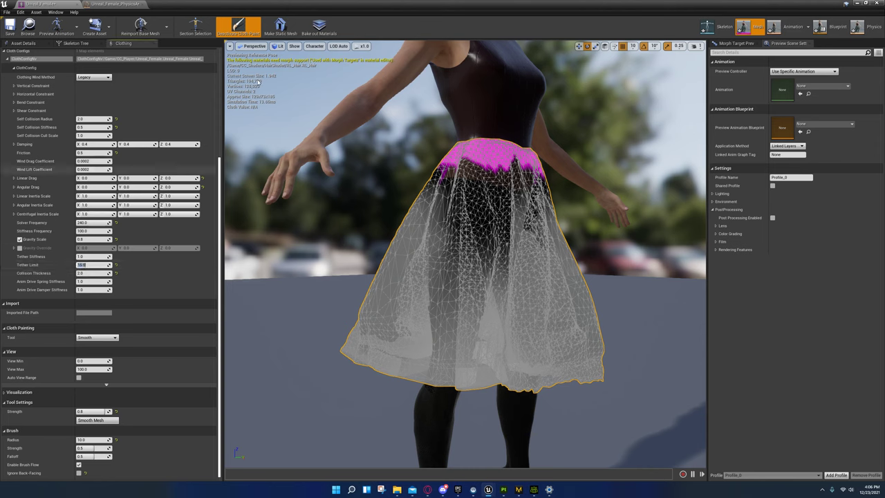
click(239, 28)
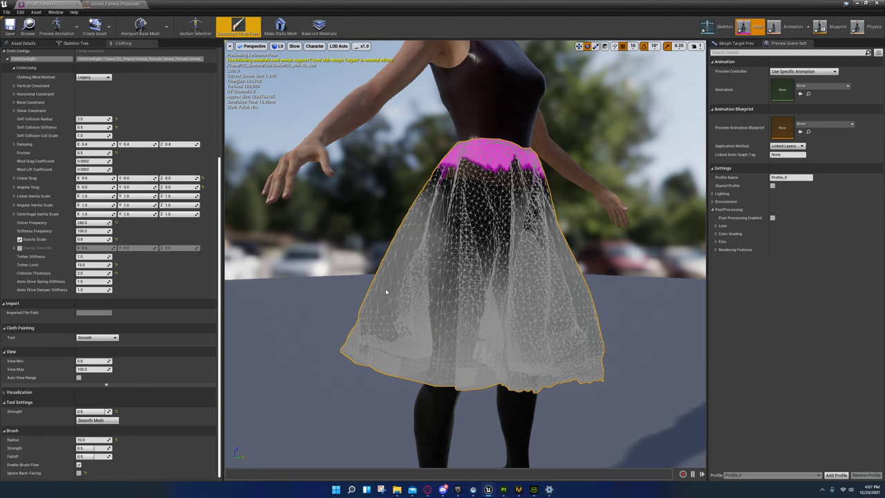
click(239, 28)
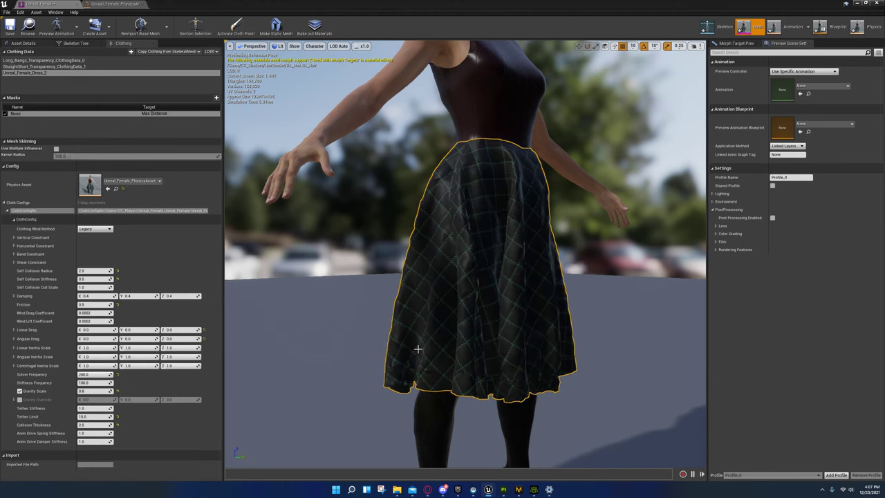
- Play the level, run the character forward to check how the skirt moves, and stop the session
click(856, 2)
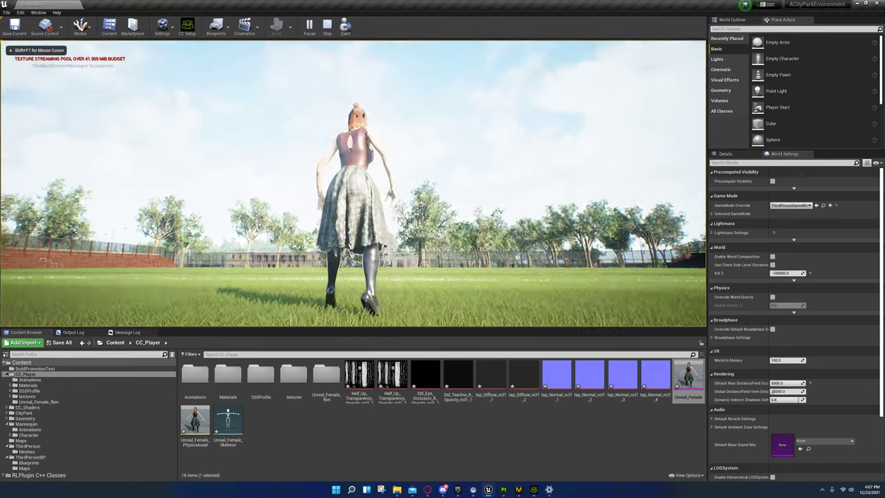
key(w)
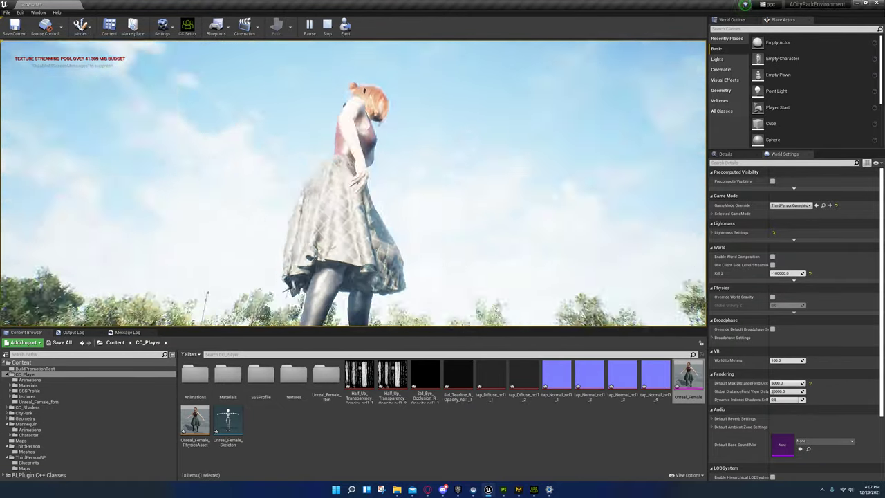
key(w)
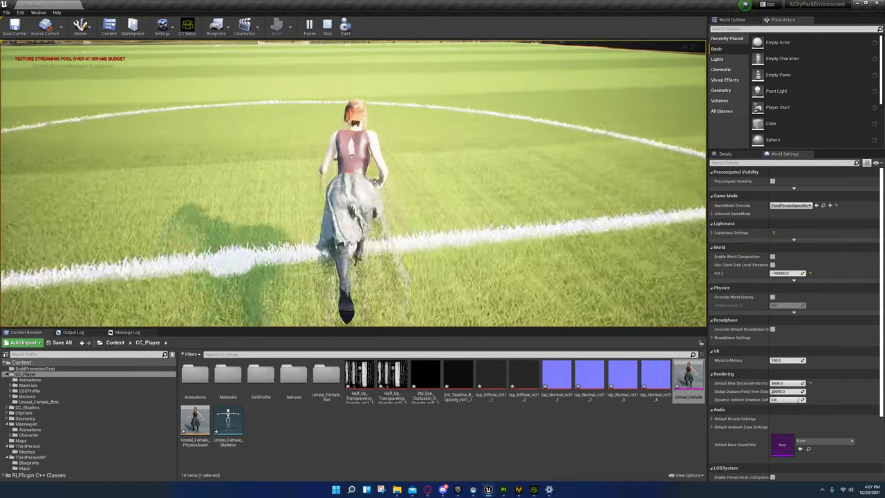
key(Escape)
- Reopen the Unreal_Female mesh editor and set the dress cloth's Self Collision Radius to 5.0
mouse_move(519, 489)
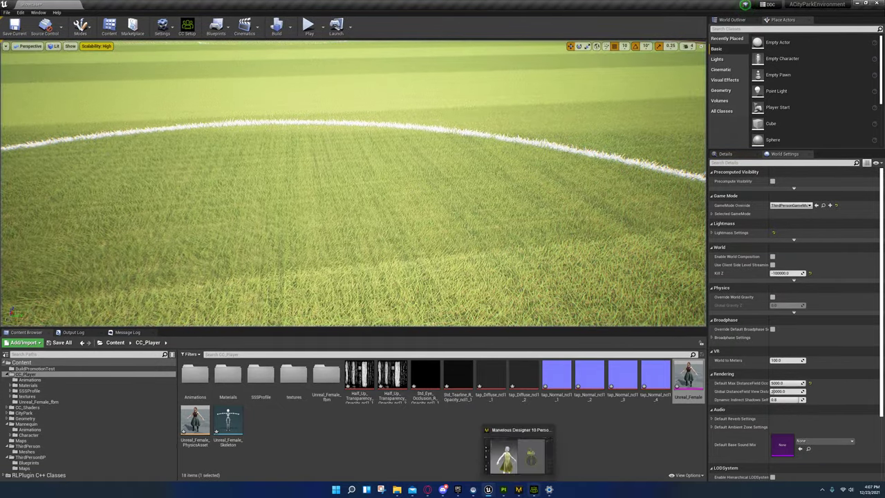
mouse_move(488, 489)
click(534, 453)
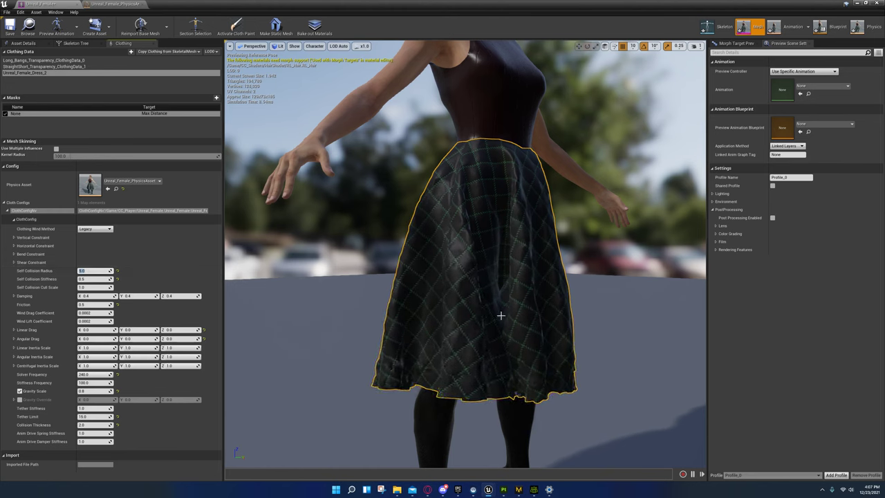
- Set the dress cloth's Self Collision Stiffness to 0.3
click(93, 279)
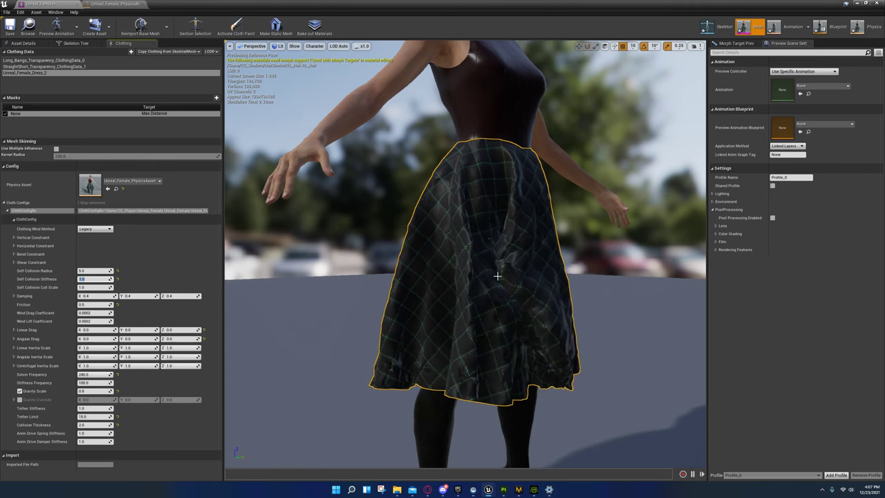
key(BackSpace)
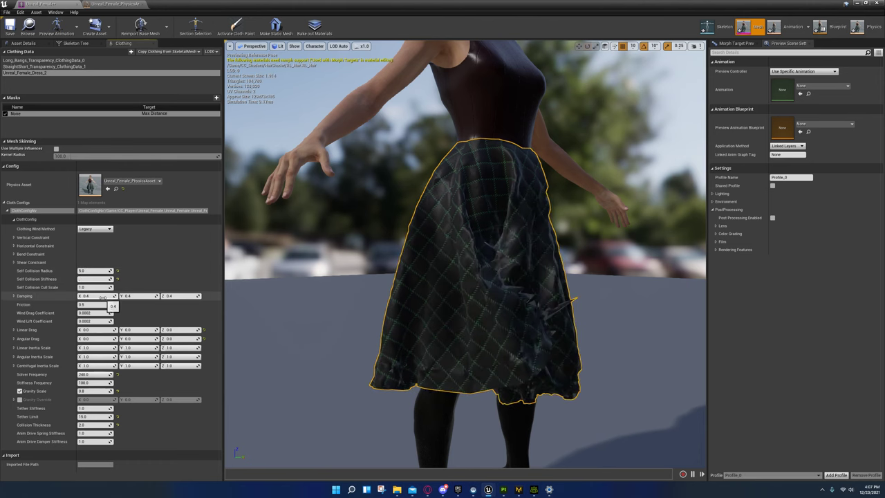
text(0.5)
key(Return)
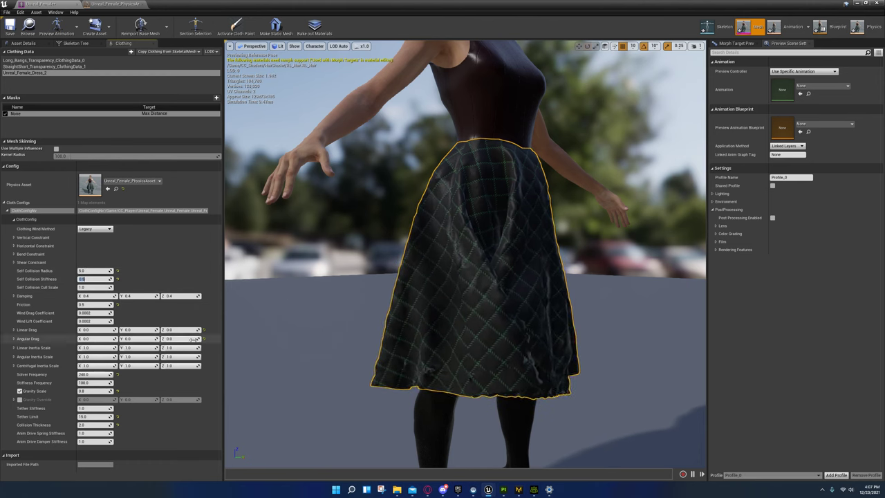
key(BackSpace)
key(Return)
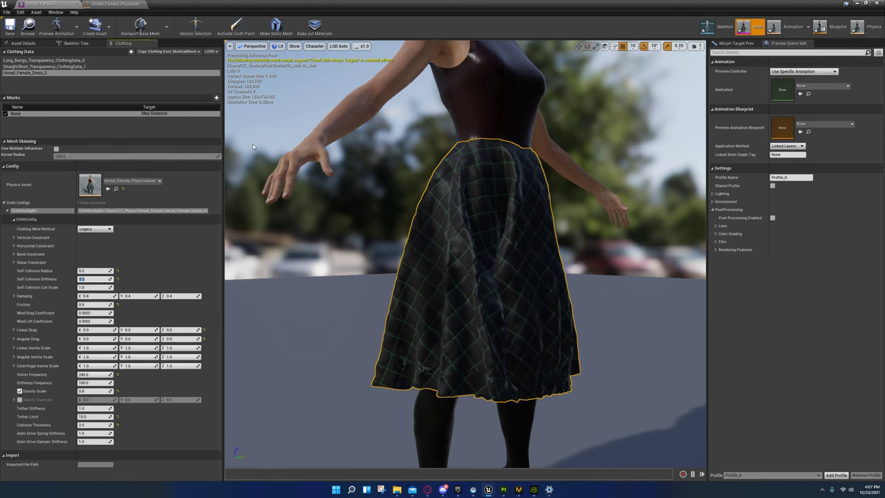
- Activate and deactivate cloth painting to rebuild the dress cloth, and set its Friction to 1.0
click(234, 28)
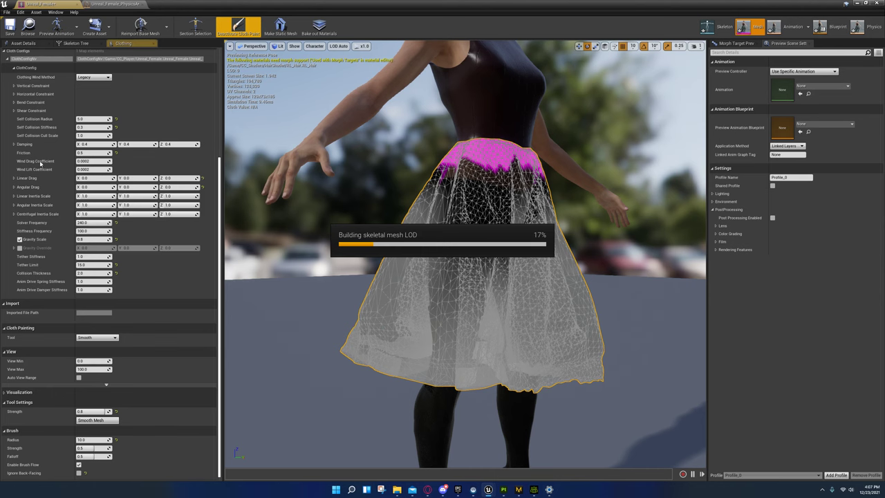
click(238, 27)
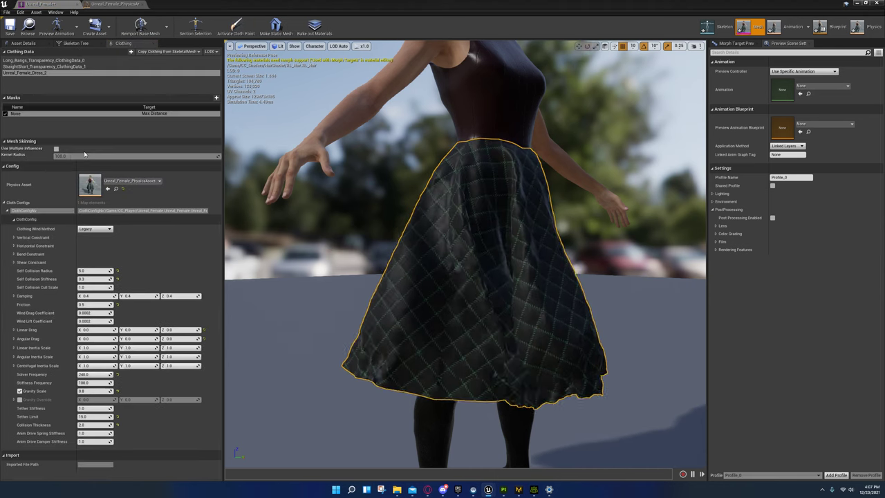
click(89, 305)
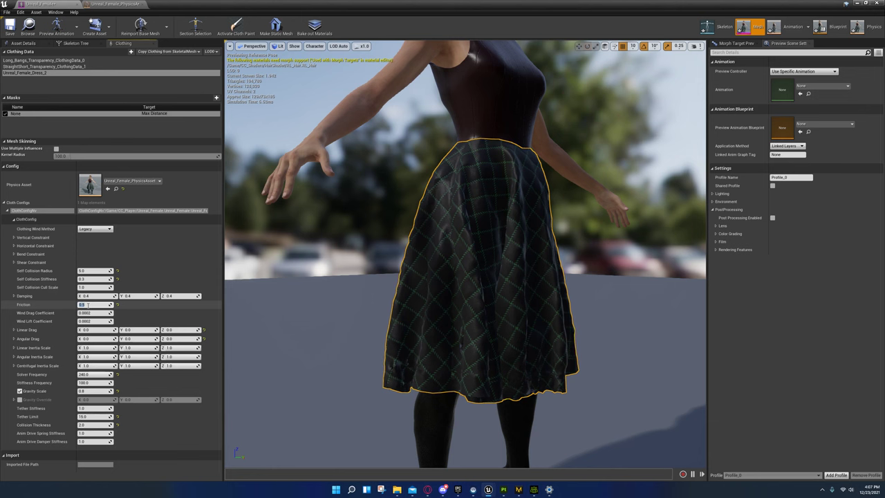
text(1)
key(Return)
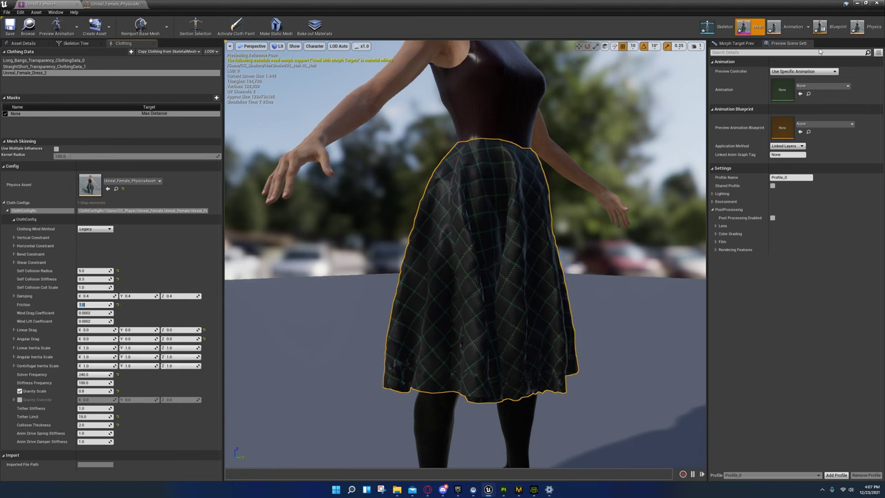
- Play the level, run the character around the field in several directions to examine the skirt from behind and in front, and stop
click(871, 2)
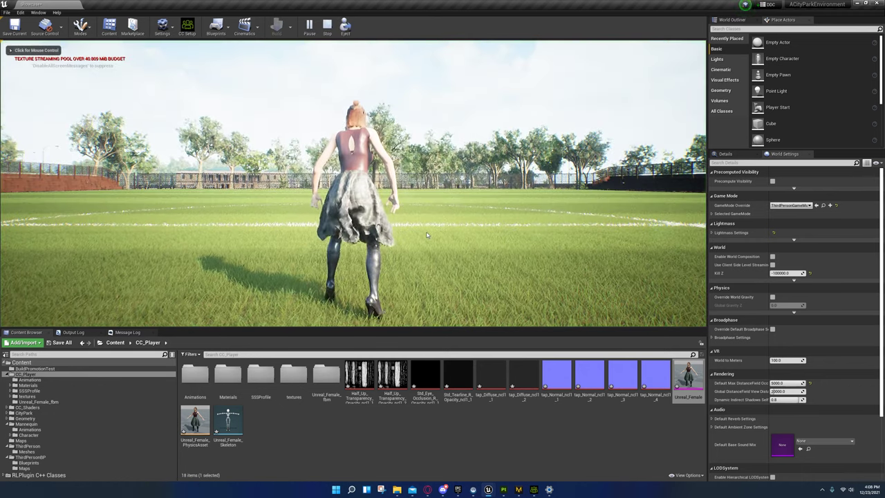
click(414, 230)
key(w)
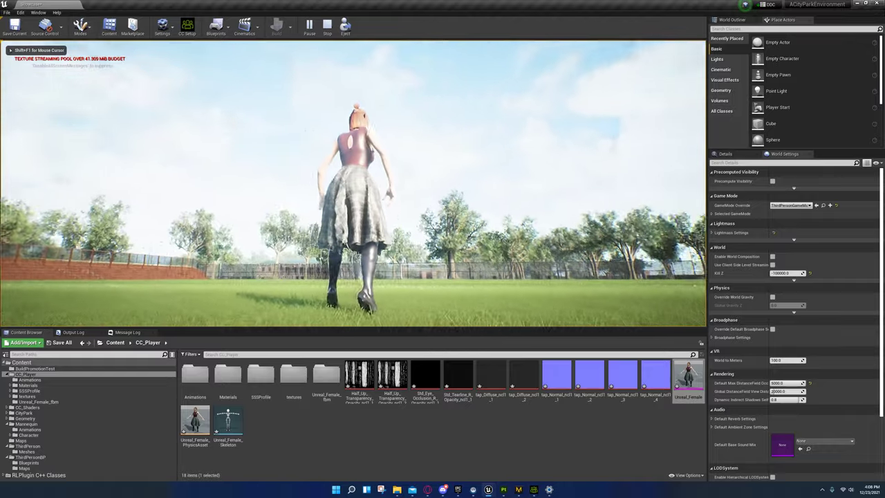
key(w)
key(w)
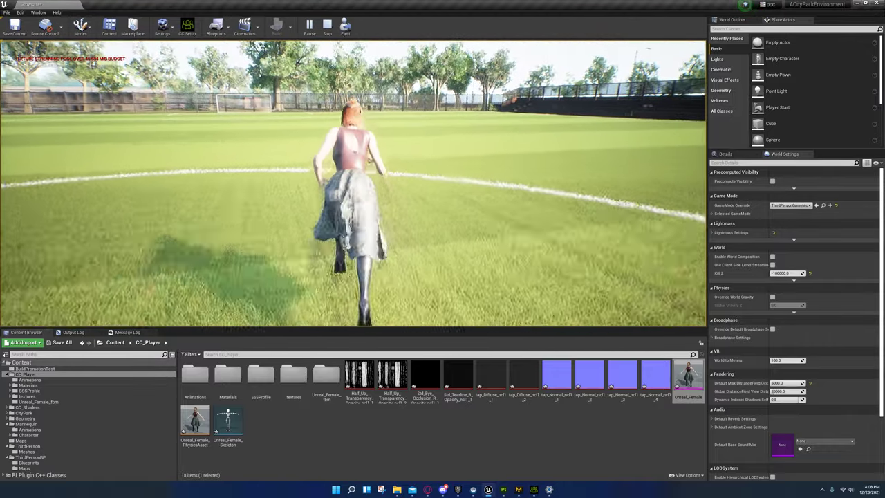
key(w)
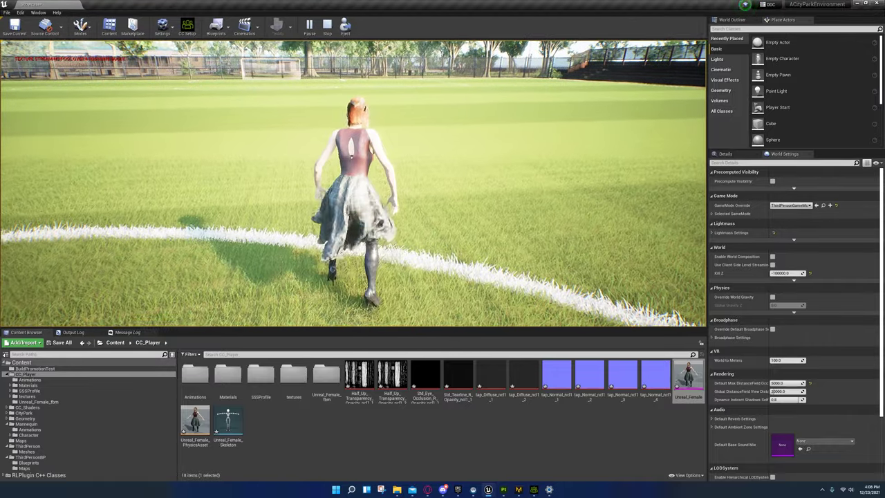
key(w)
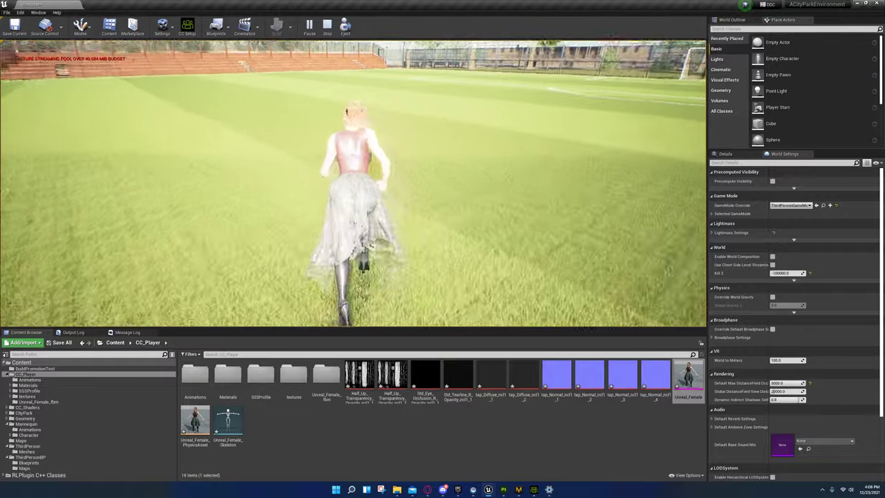
key(s)
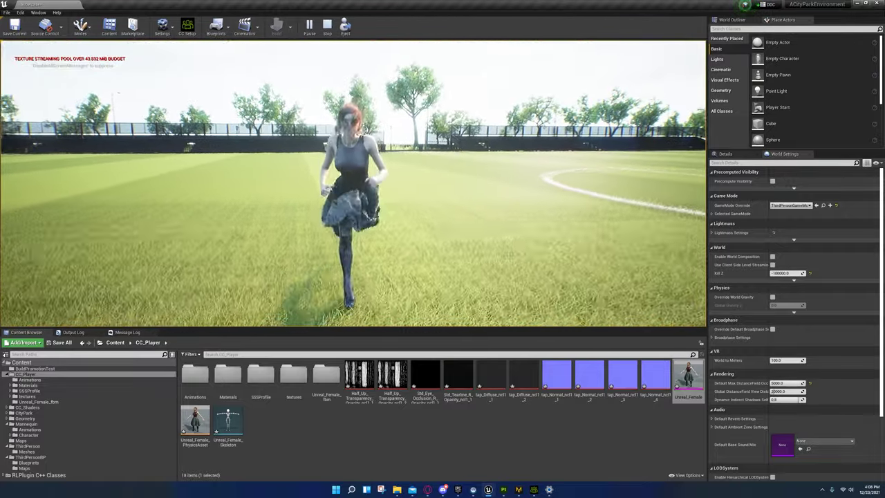
key(w)
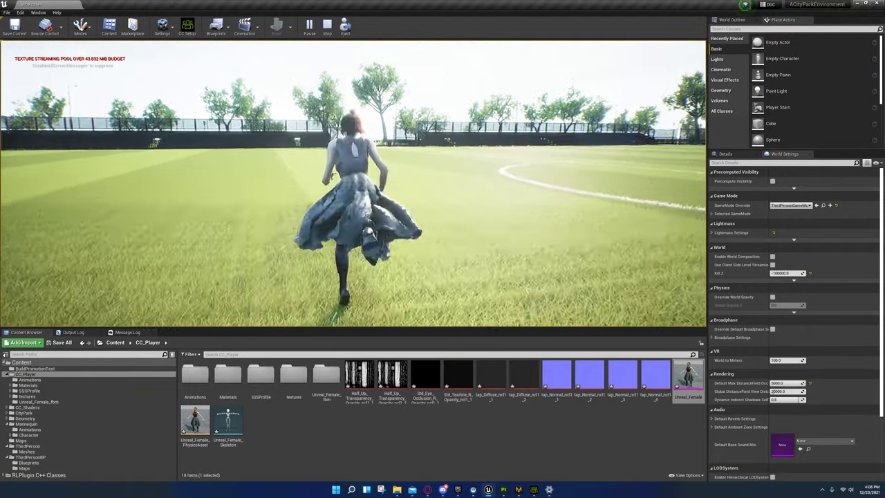
key(w)
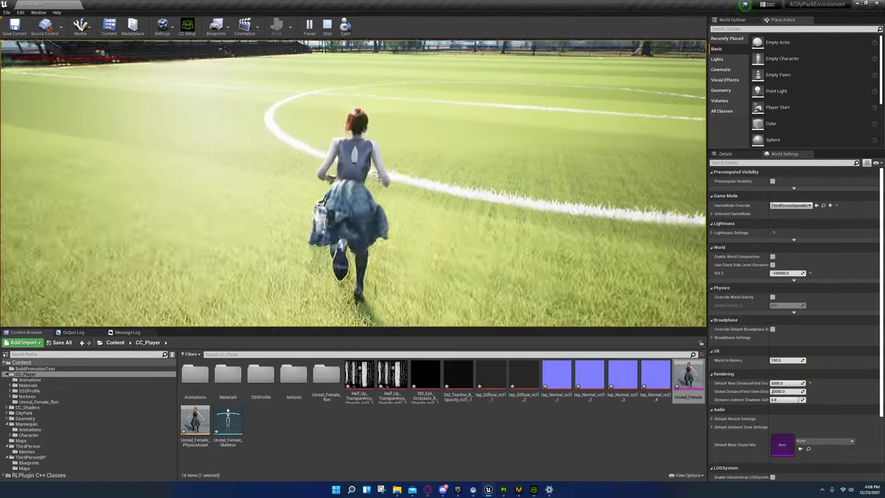
key(w)
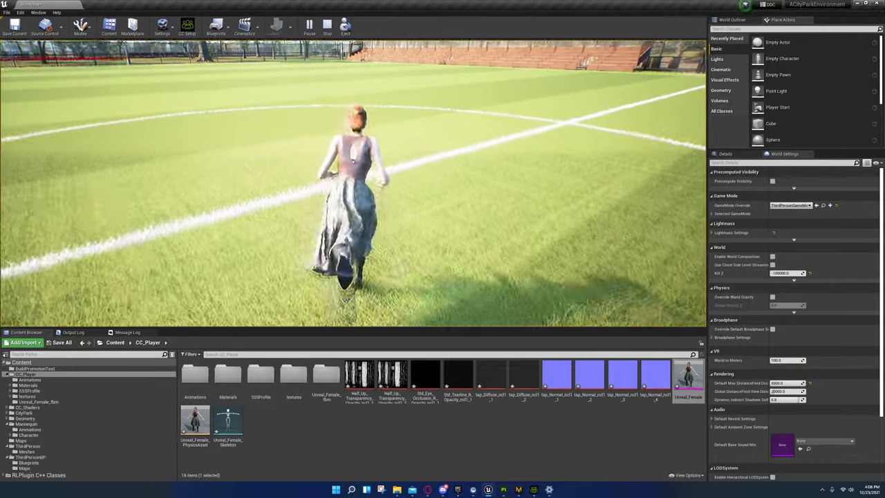
key(w)
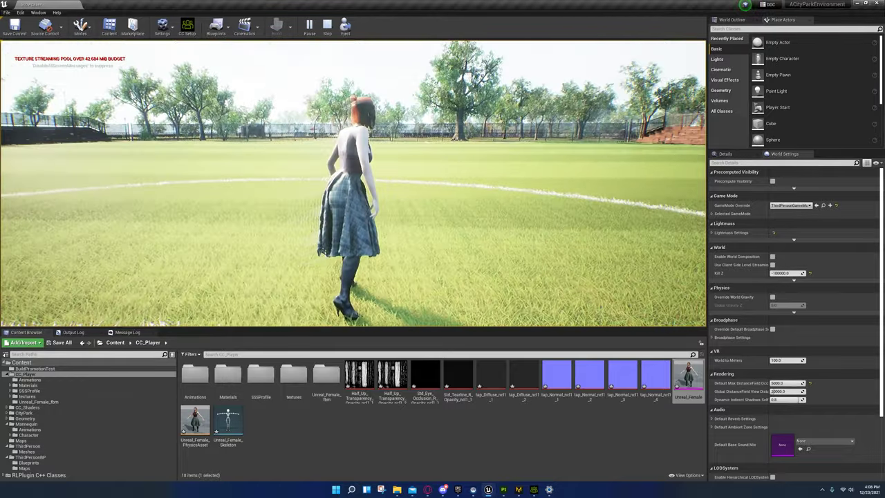
key(w)
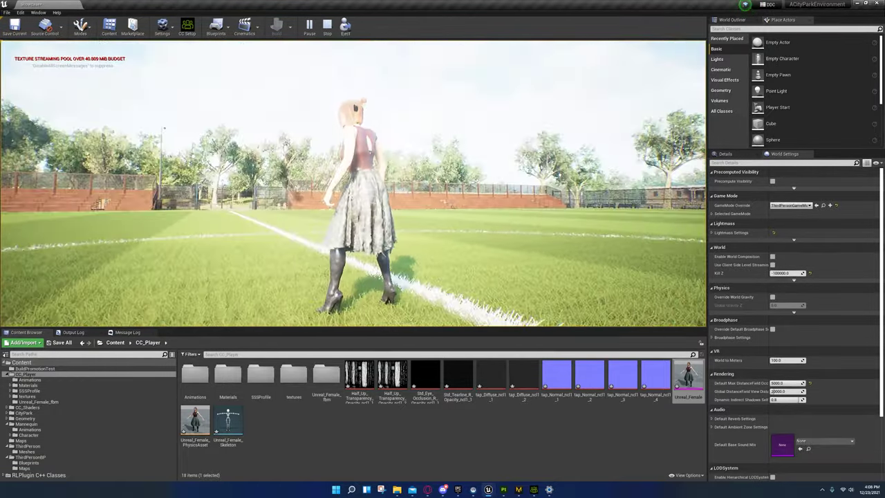
key(Escape)
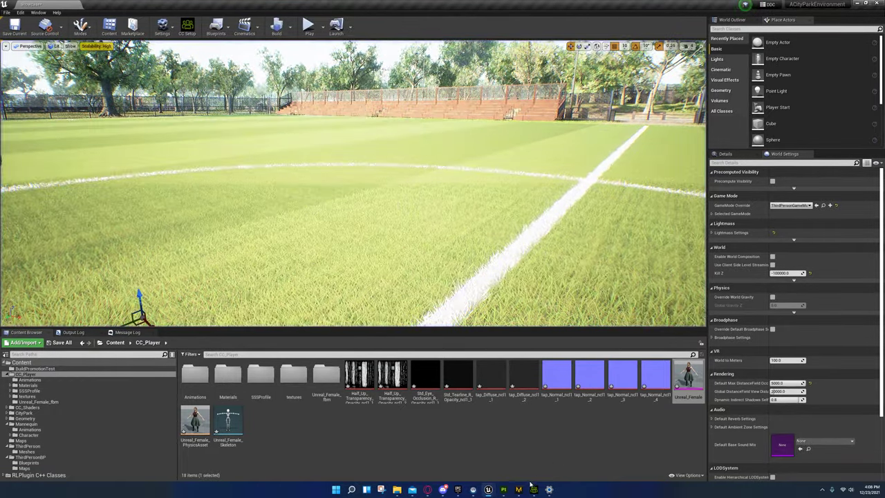
- Reopen the Unreal_Female mesh editor, change the dress cloth's Friction value and return to the level editor
mouse_move(489, 489)
click(524, 453)
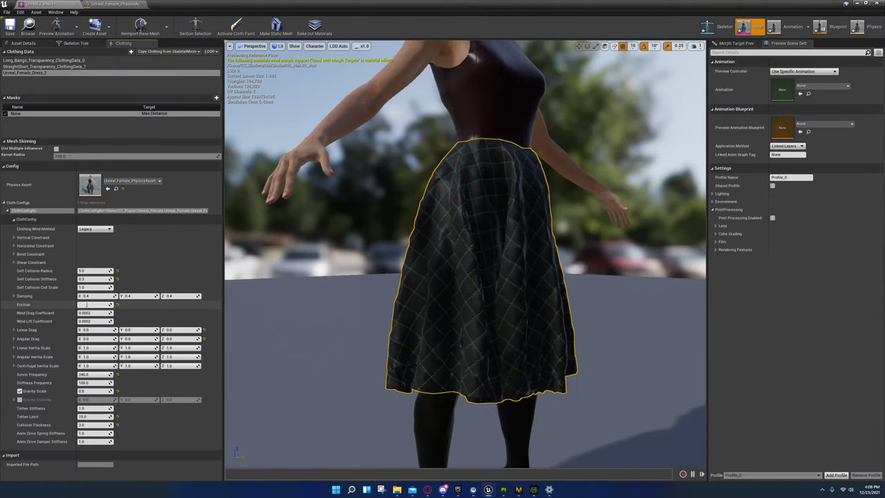
click(855, 3)
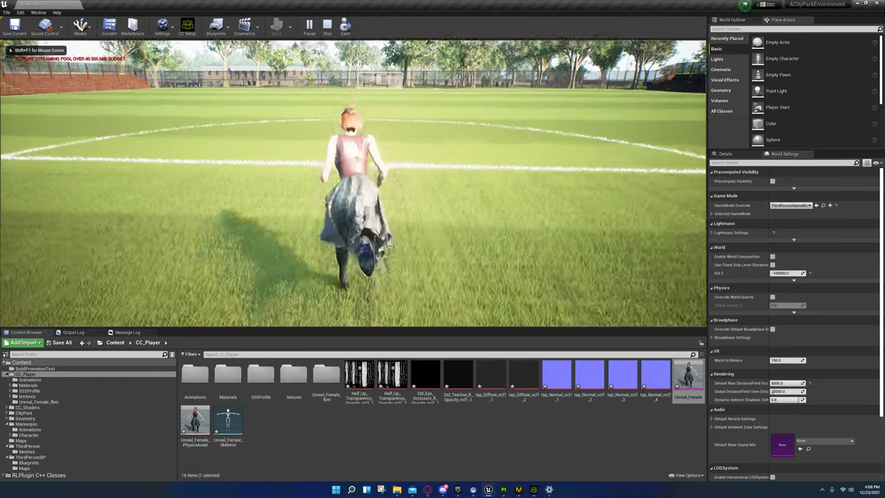
- Run the character across the field in play mode, examine the skirt's movement while turning, and end the session
key(w)
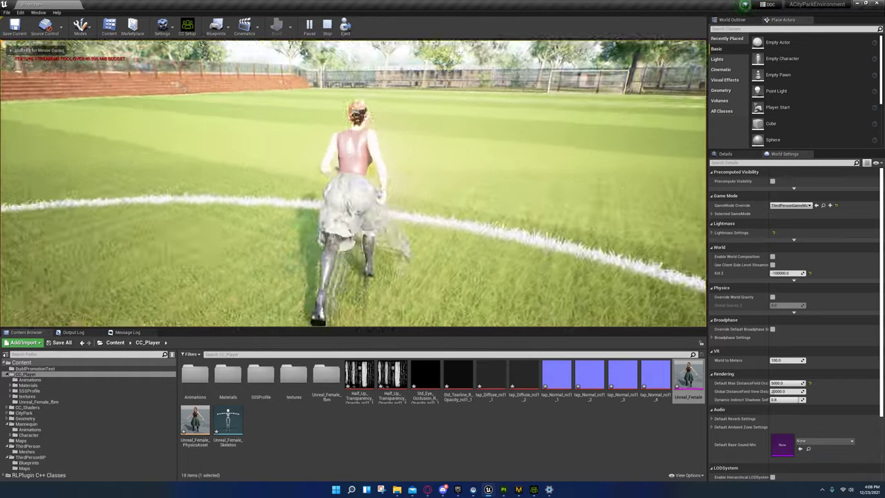
key(d)
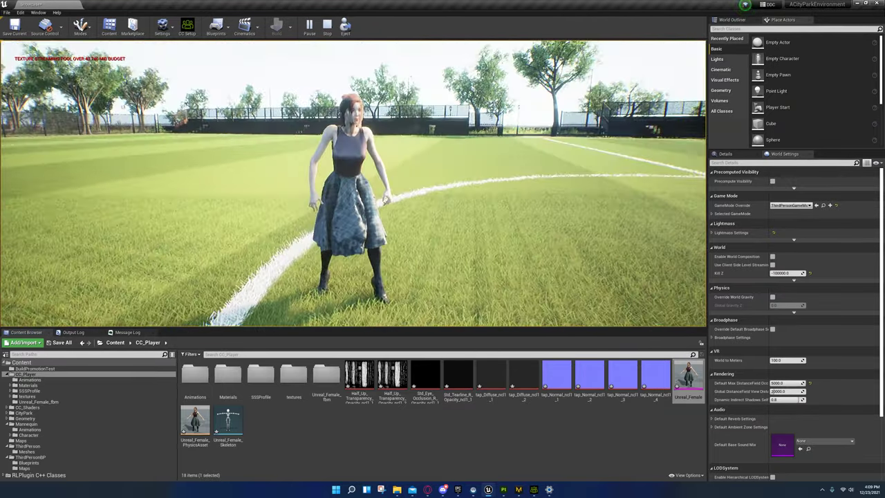
key(Escape)
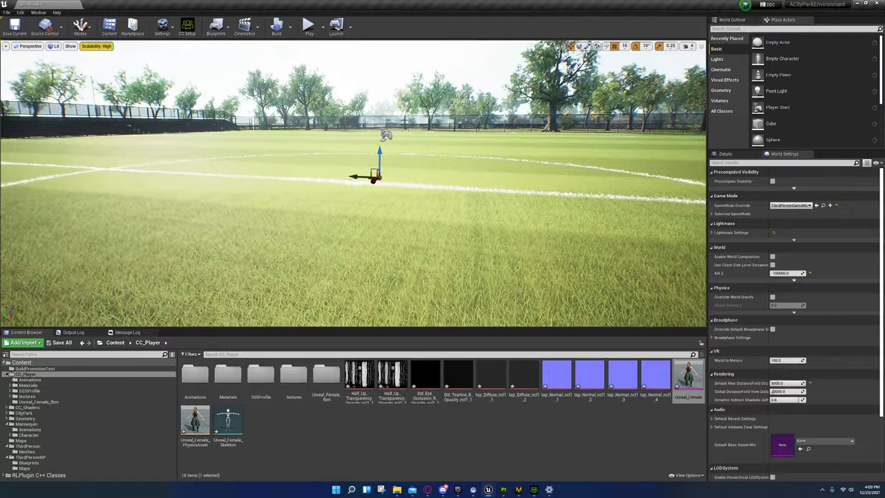
- Switch to Marvelous Designer to view the dress garment and its UV layout
mouse_move(439, 239)
right_down()
mouse_move(456, 218)
mouse_move(439, 239)
right_up()
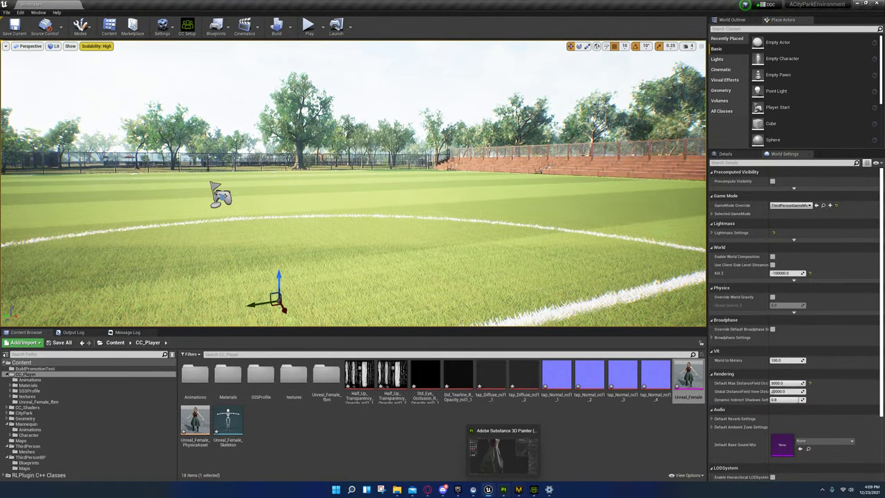
click(518, 489)
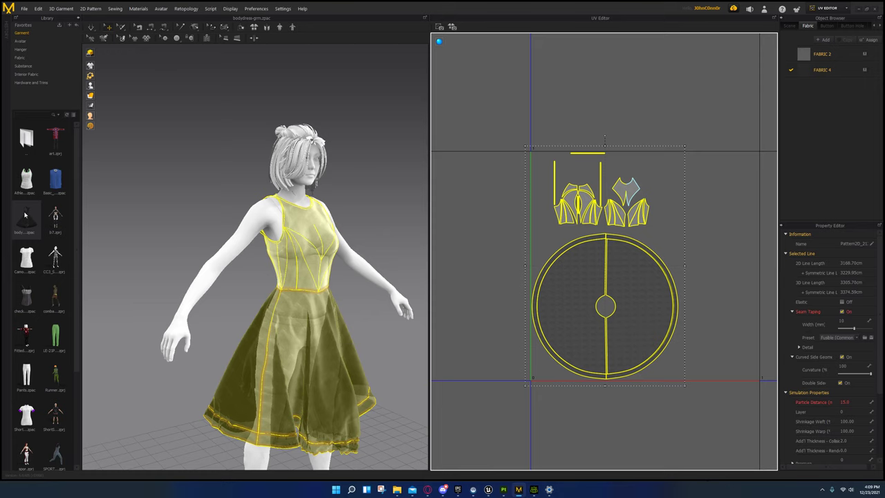
- Preview the bodydress-grm.zpac garment in the library and clear the pattern selection on the avatar's dress
mouse_move(24, 215)
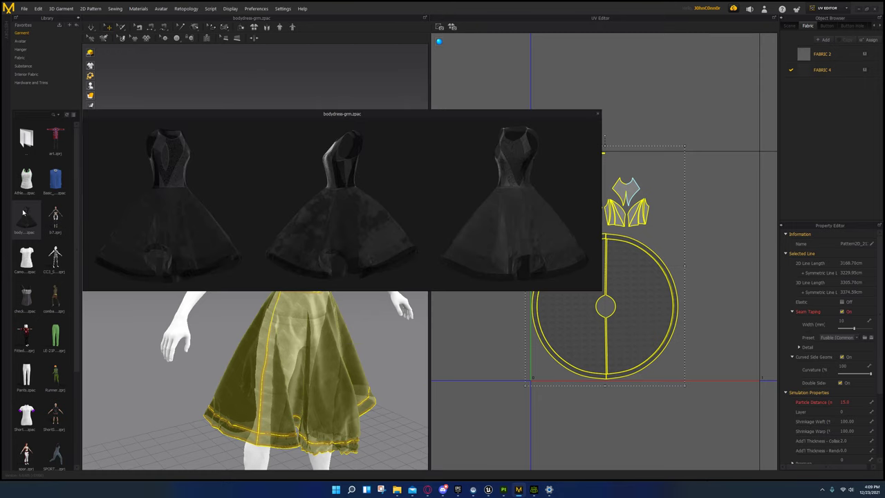
double_click(23, 212)
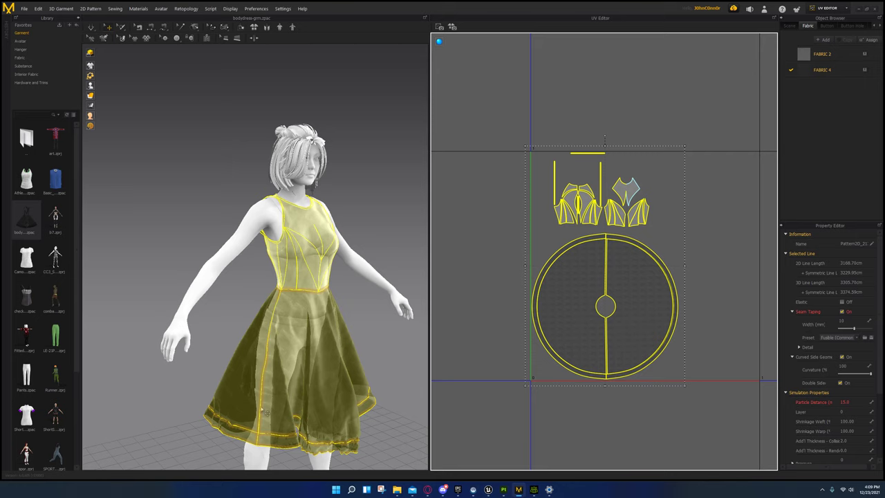
click(499, 272)
- Select the skirt's hem bands and its two large skirt panels in turn to examine how each piece maps to the UV layout
click(258, 429)
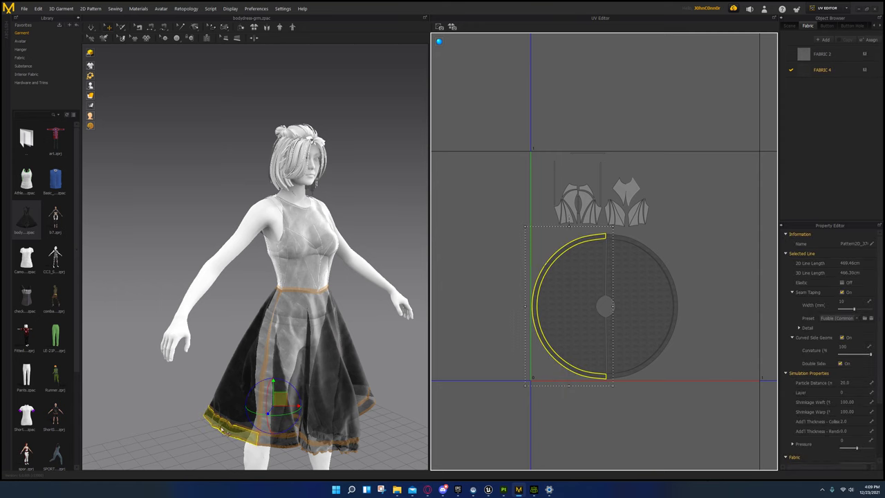
click(294, 441)
click(242, 390)
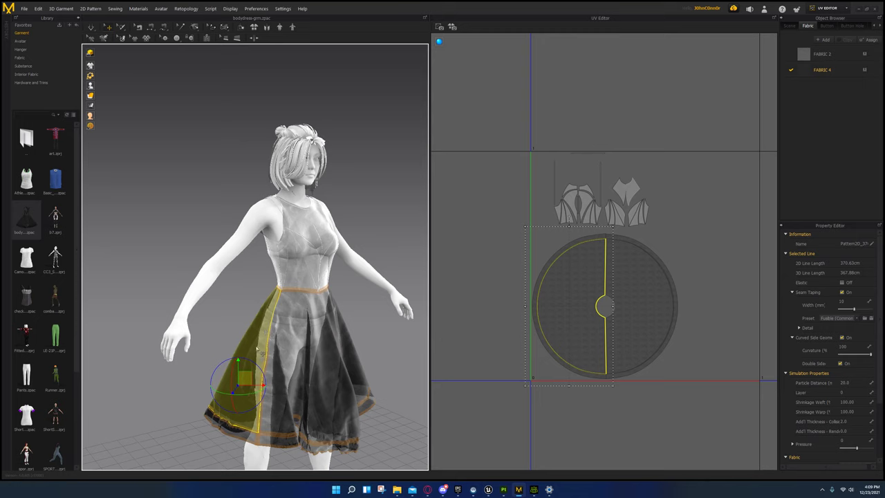
click(297, 379)
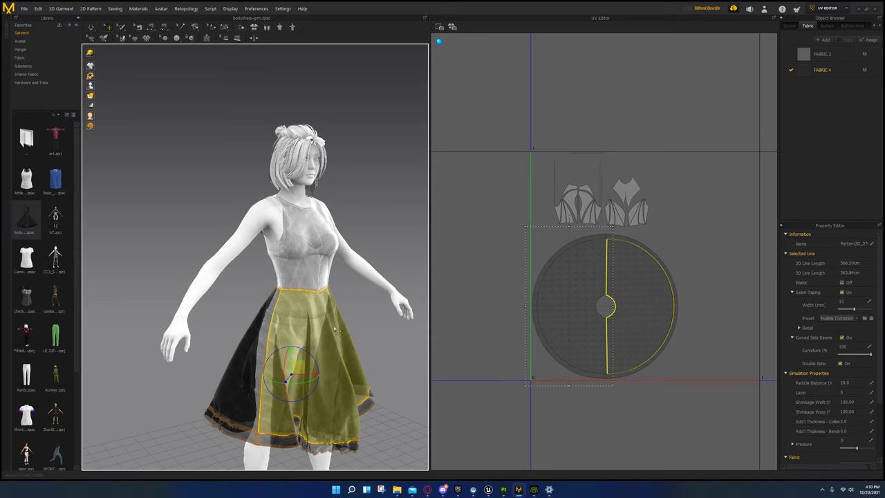
scroll(203, 352, down, 5)
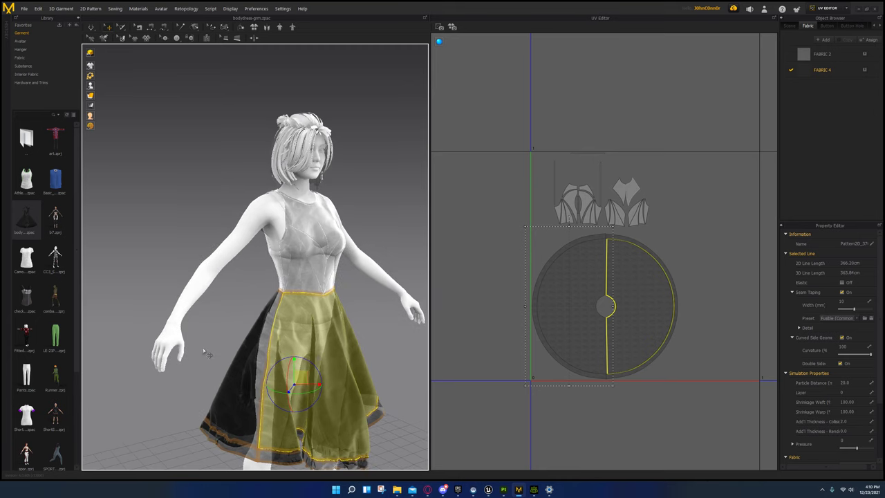
mouse_move(217, 420)
alt+right_down()
mouse_move(217, 404)
mouse_move(218, 427)
alt+right_up()
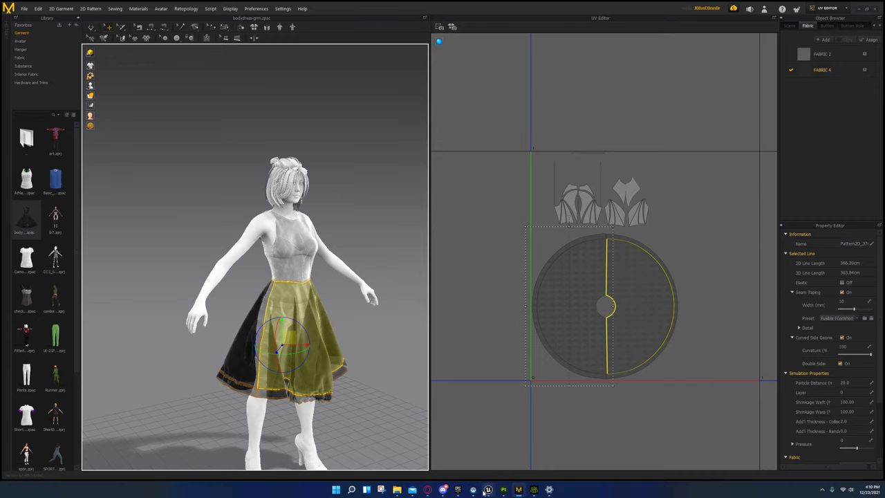
- Switch to Unreal Engine and bring up the Unreal_Female mesh editor with the dress's cloth settings
mouse_move(487, 491)
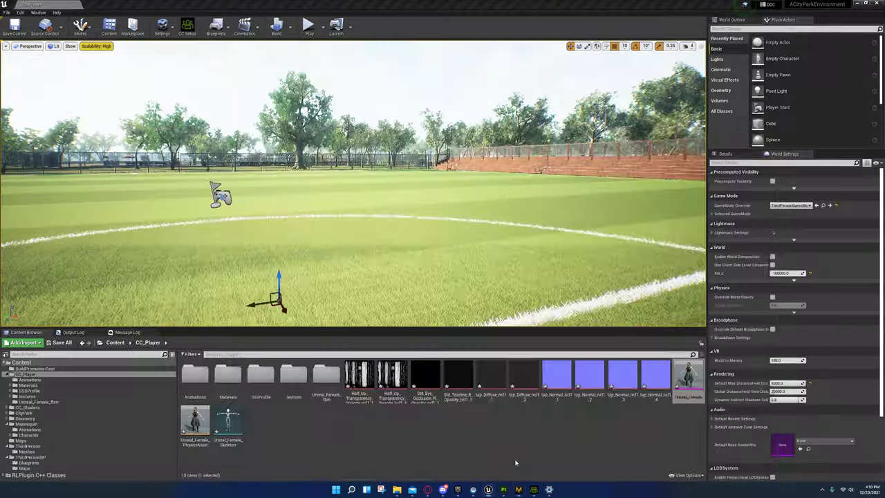
click(515, 460)
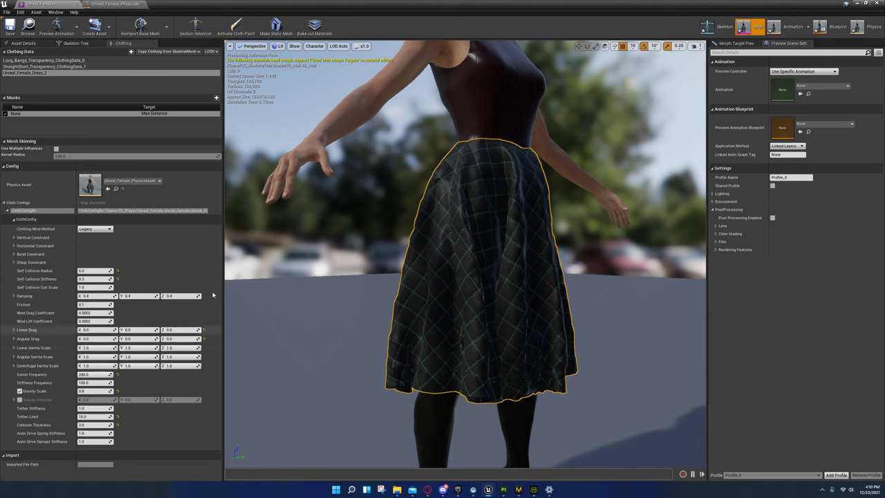